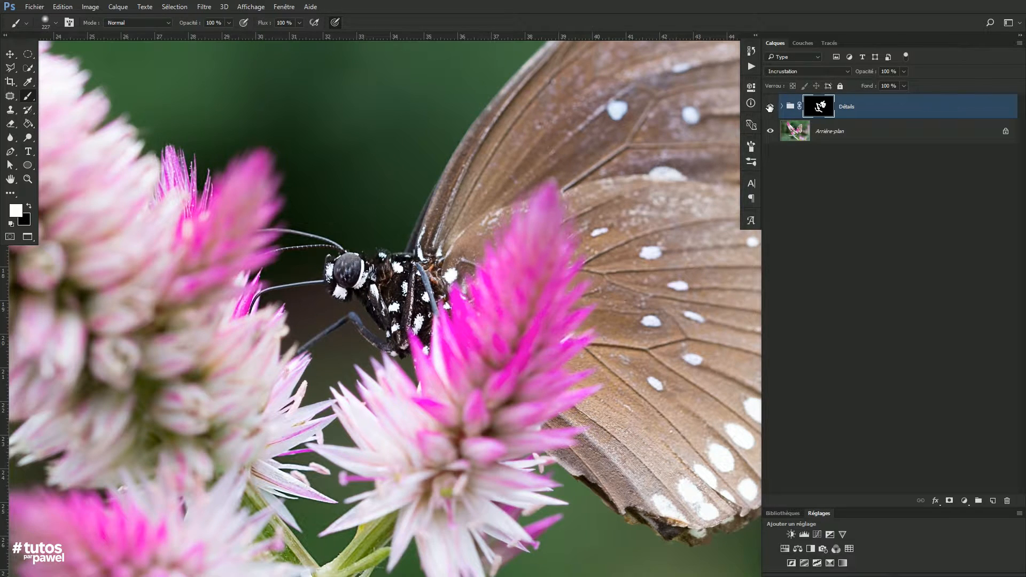
Step: Compare the butterfly and flowers with the Détails group hidden and shown, both close up and at full view
click(770, 107)
click(769, 108)
click(768, 107)
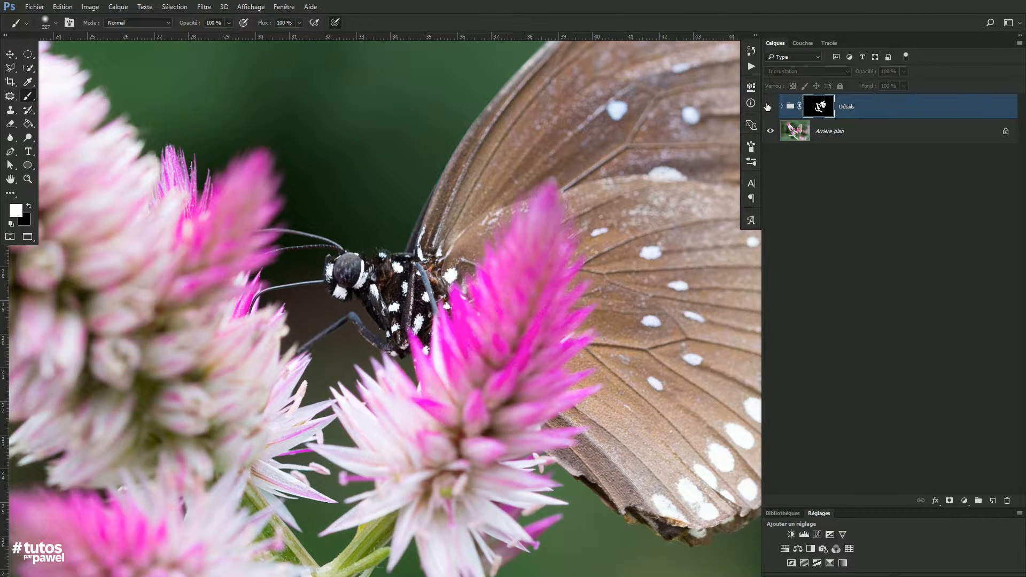
click(768, 107)
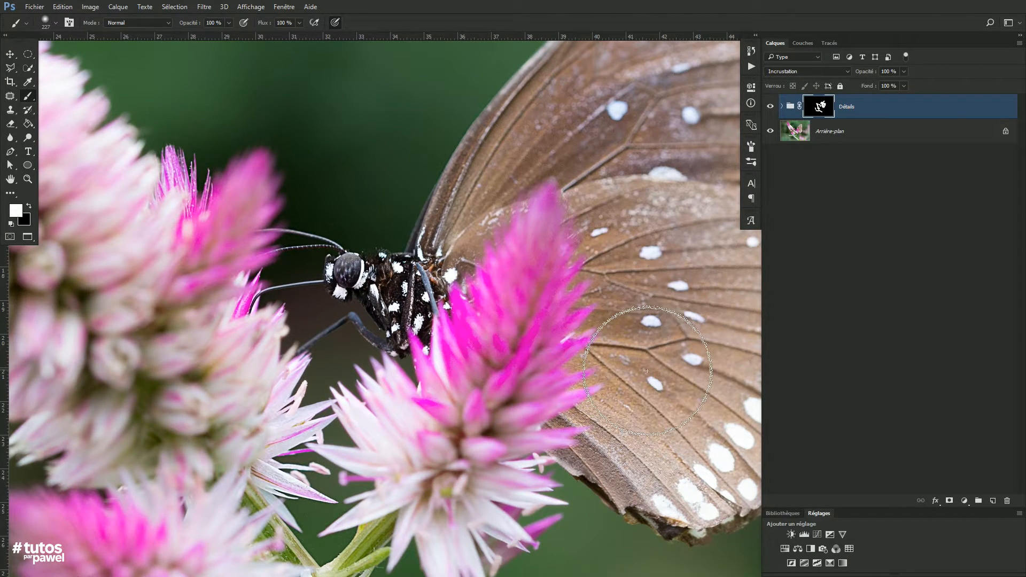
ctrl+alt+click(528, 409)
ctrl+alt+click(529, 410)
drag(526, 436, 491, 410)
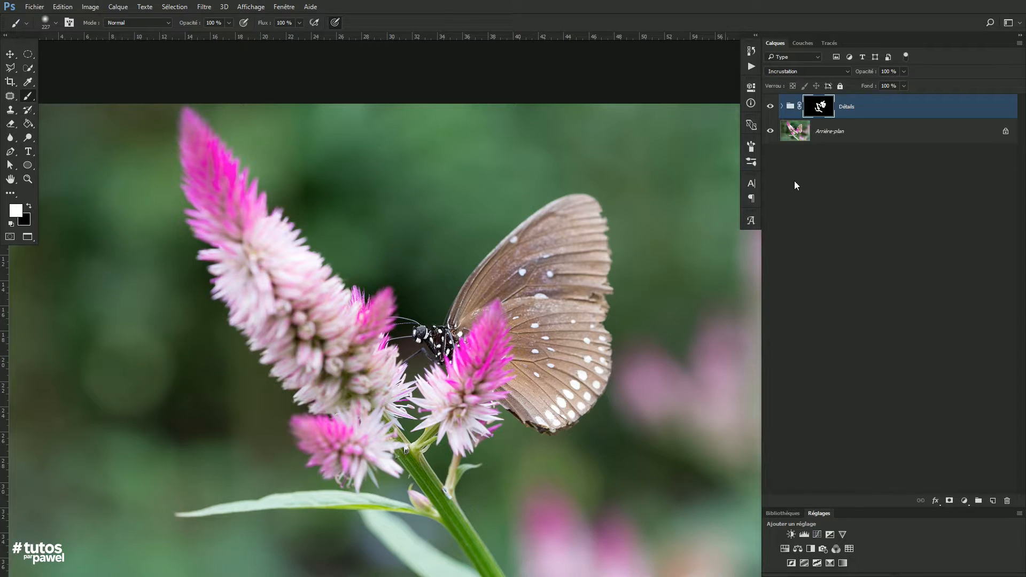
click(771, 107)
ctrl+click(425, 333)
drag(381, 454, 368, 383)
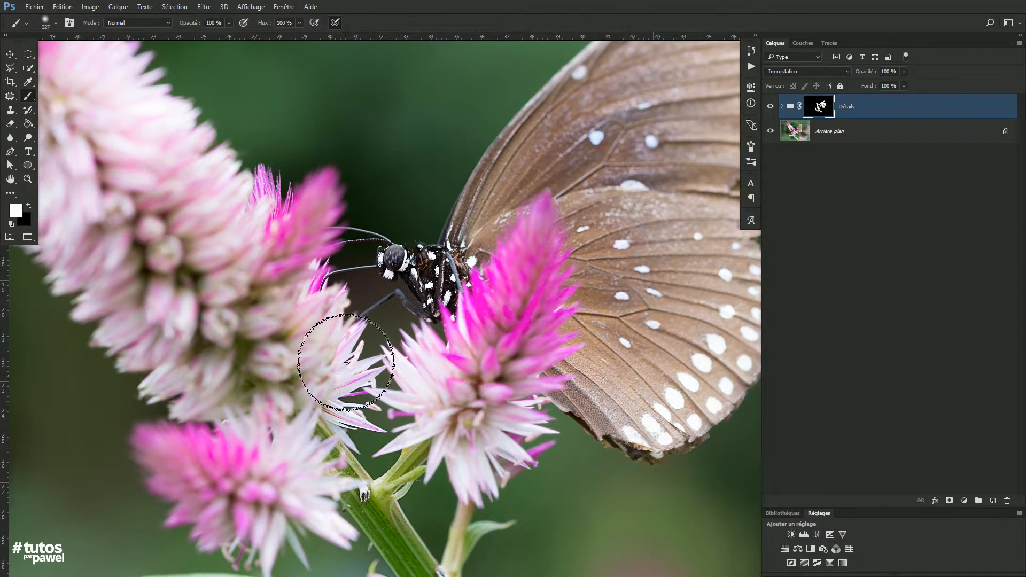
drag(376, 494, 346, 441)
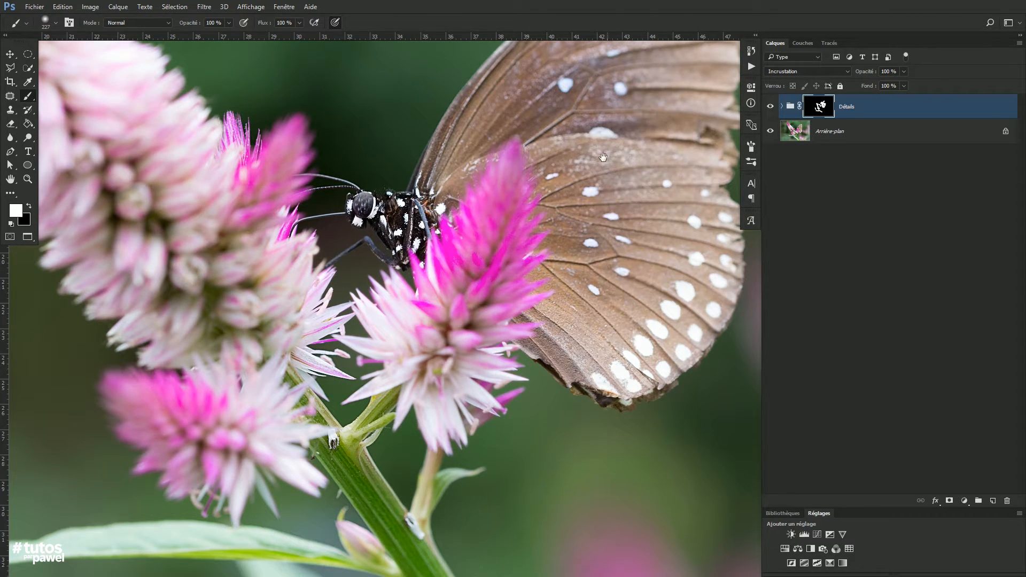
scroll(526, 274, up, 3)
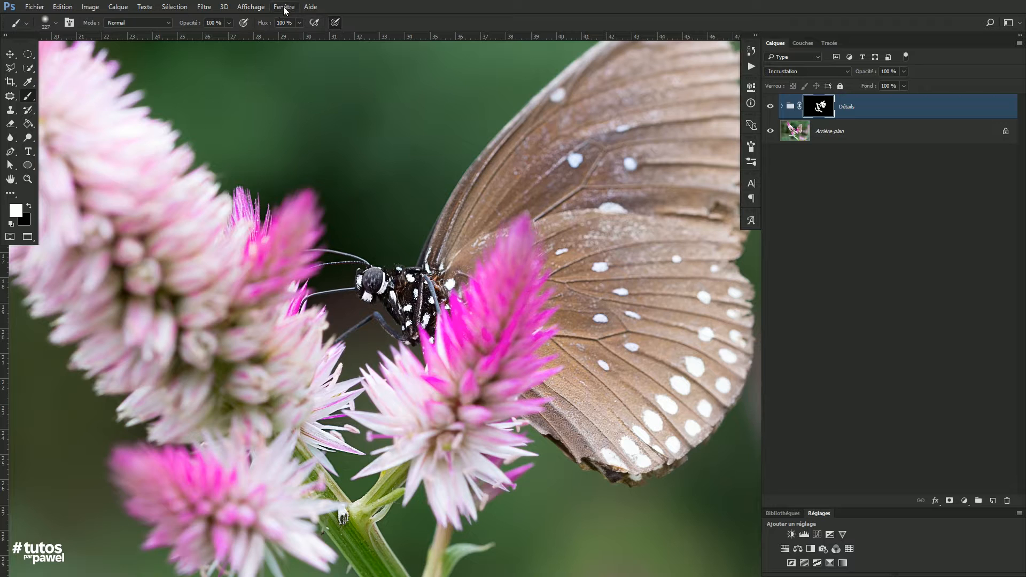
click(285, 7)
click(286, 7)
scroll(410, 267, down, 1)
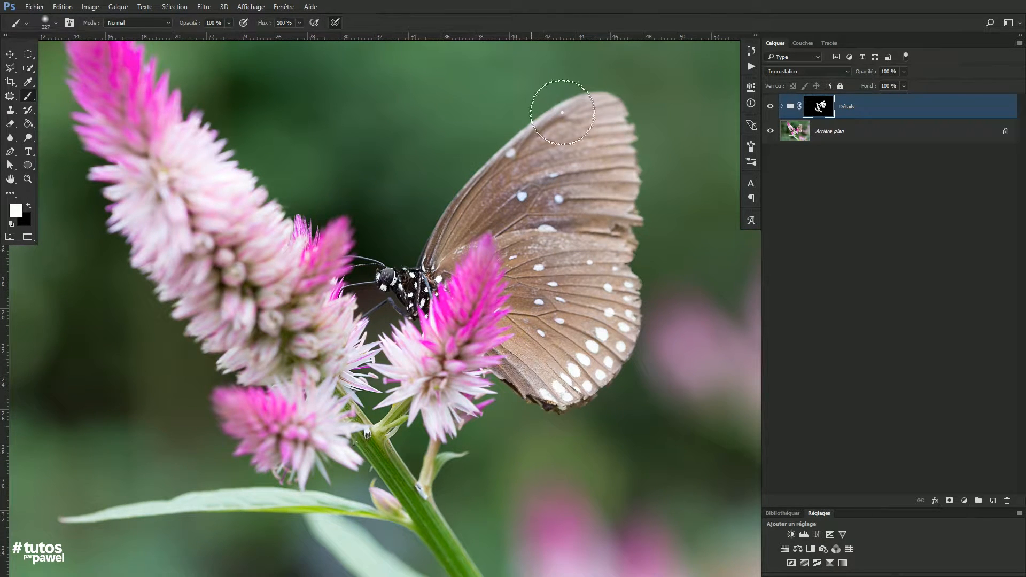
Step: Delete the Détails group, leaving only the Arrière-plan layer
drag(797, 113, 1007, 501)
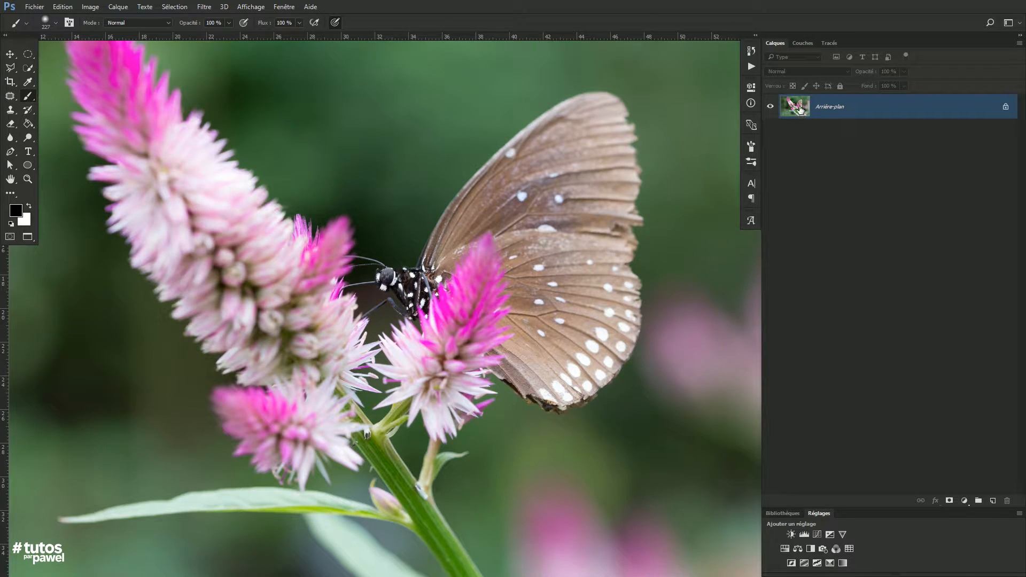
drag(464, 377, 492, 396)
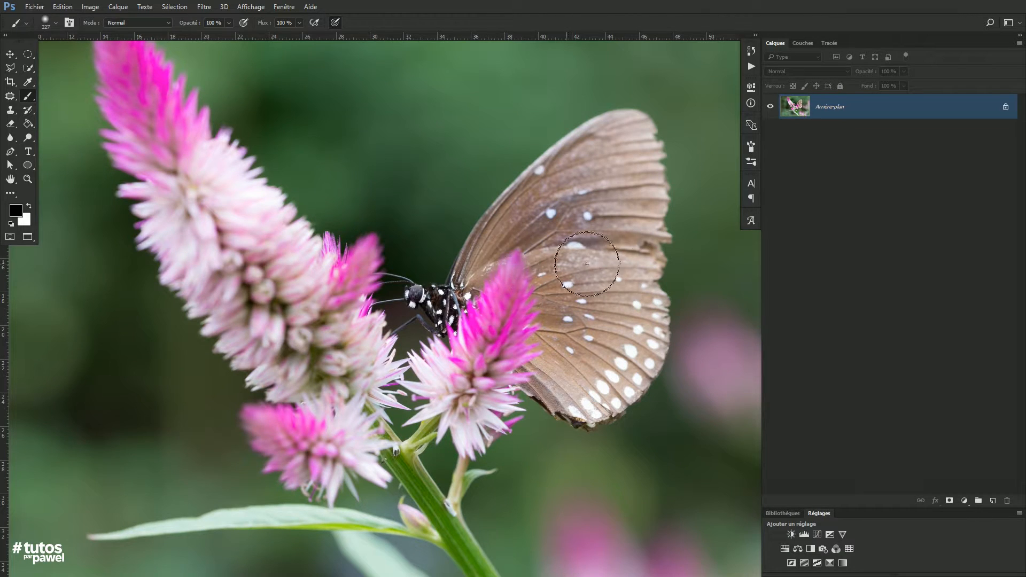
ctrl+click(431, 303)
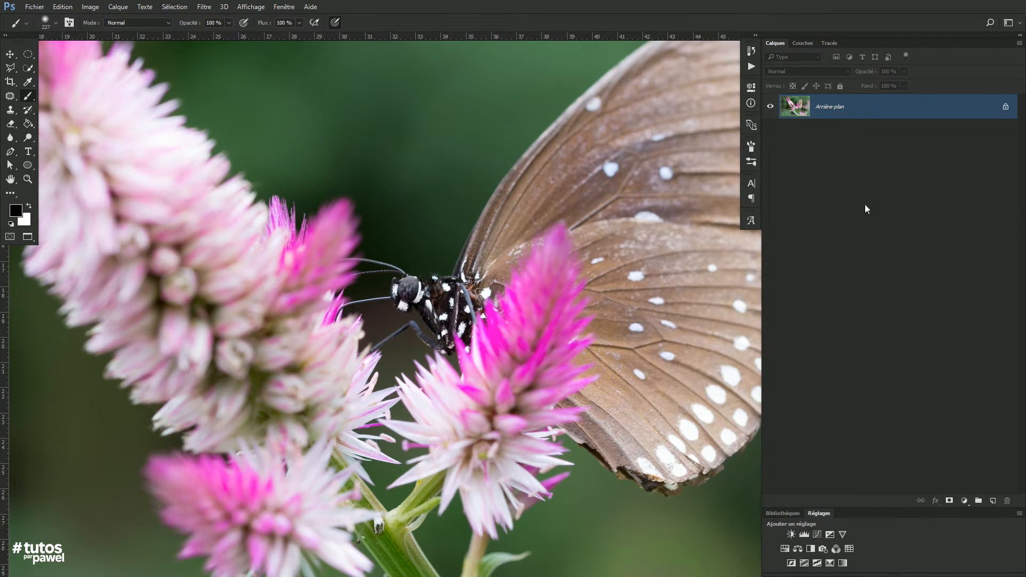
Step: Duplicate the Arrière-plan layer and convert the copy to a smart object
drag(795, 110, 993, 500)
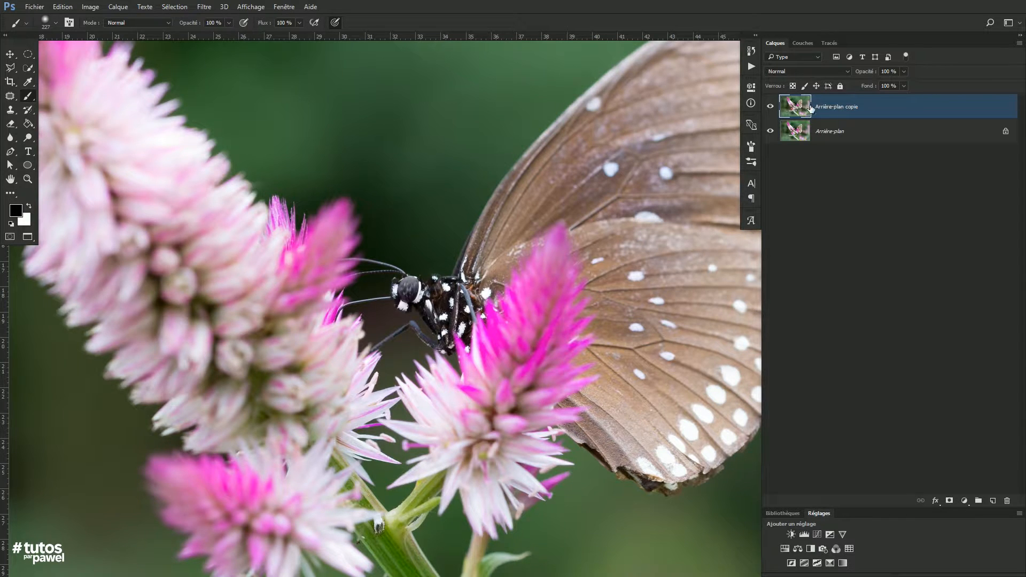
right_click(837, 109)
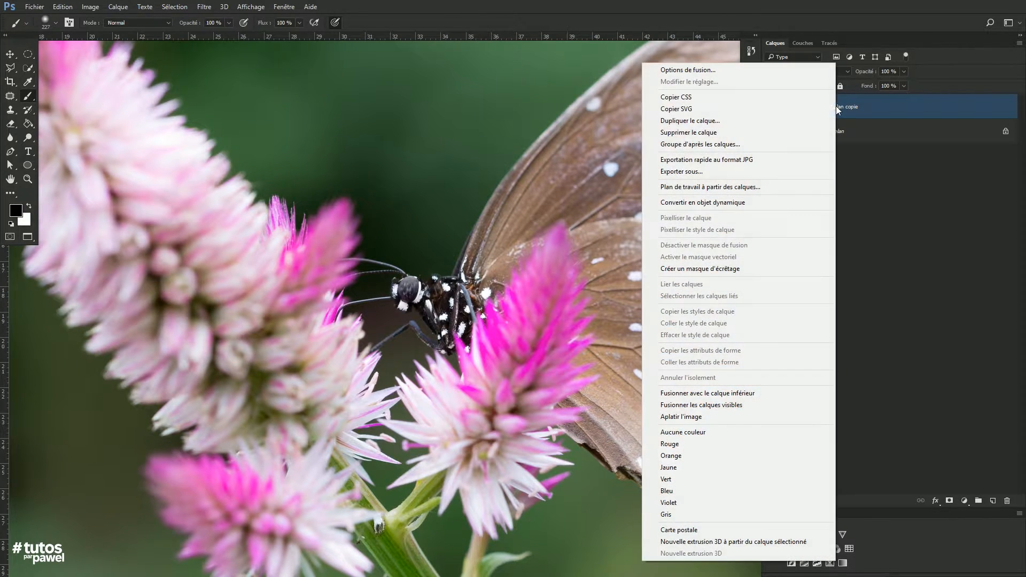
click(749, 203)
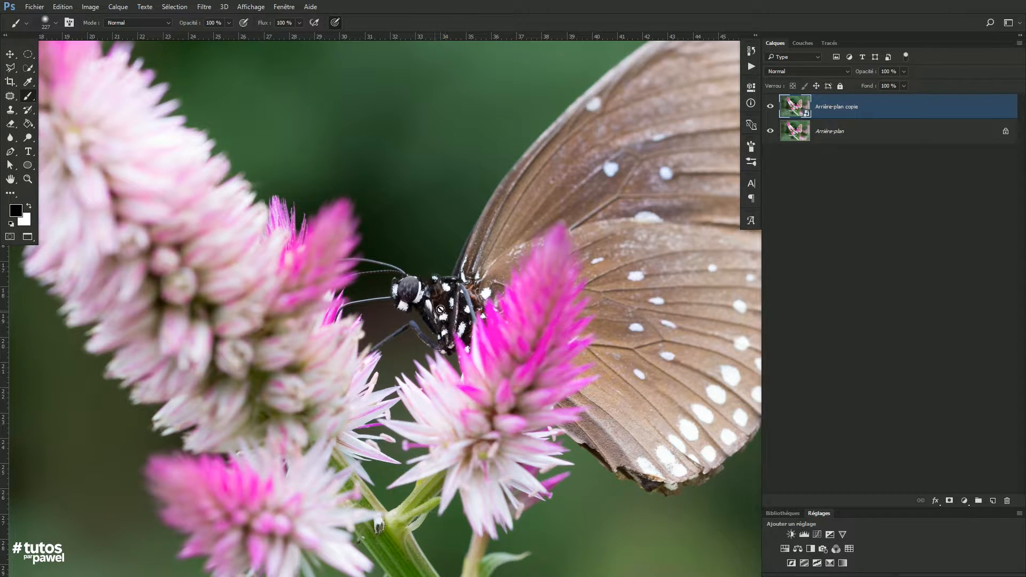
Step: Apply a Passe-haut (High Pass) filter with a radius of 3.9 pixels to the Arrière-plan copie layer
click(205, 7)
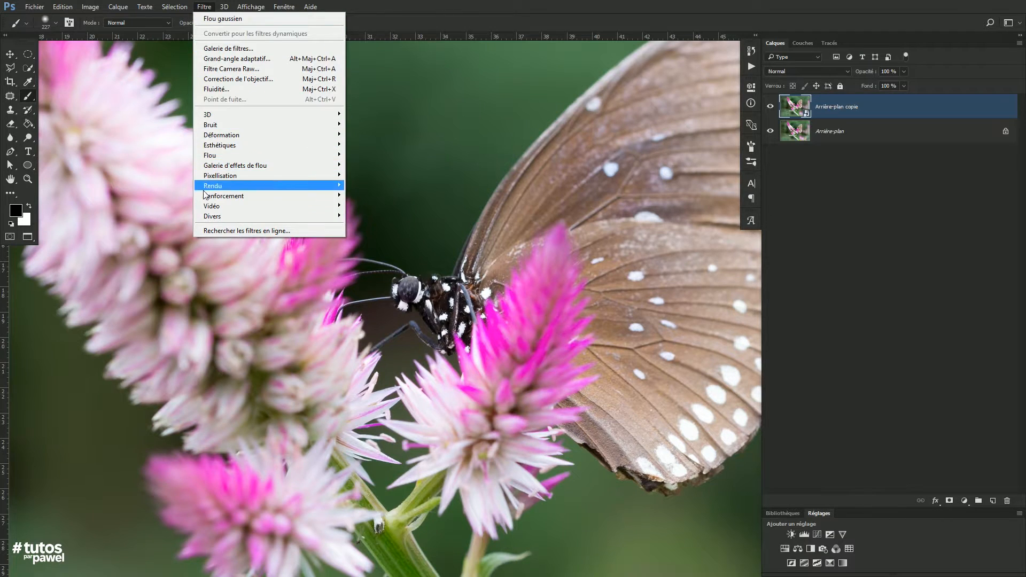
mouse_move(210, 216)
click(162, 246)
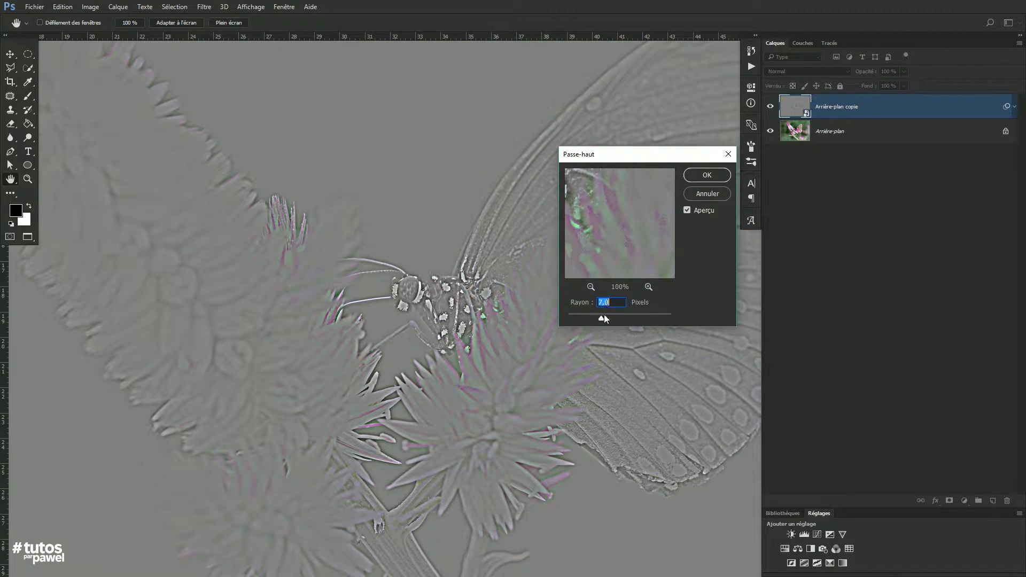
drag(594, 317, 605, 319)
drag(590, 317, 588, 318)
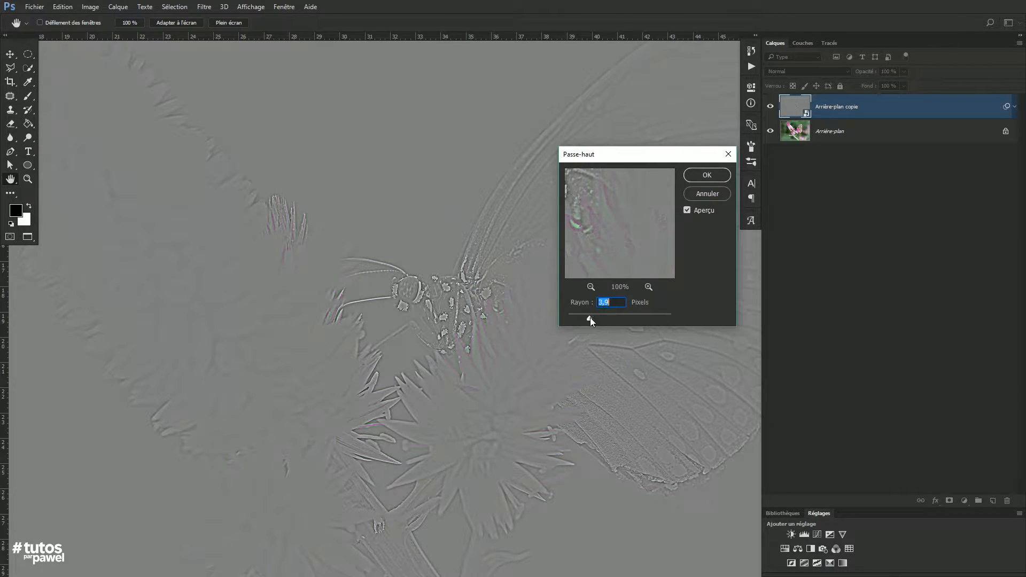
drag(591, 317, 587, 317)
drag(619, 159, 633, 211)
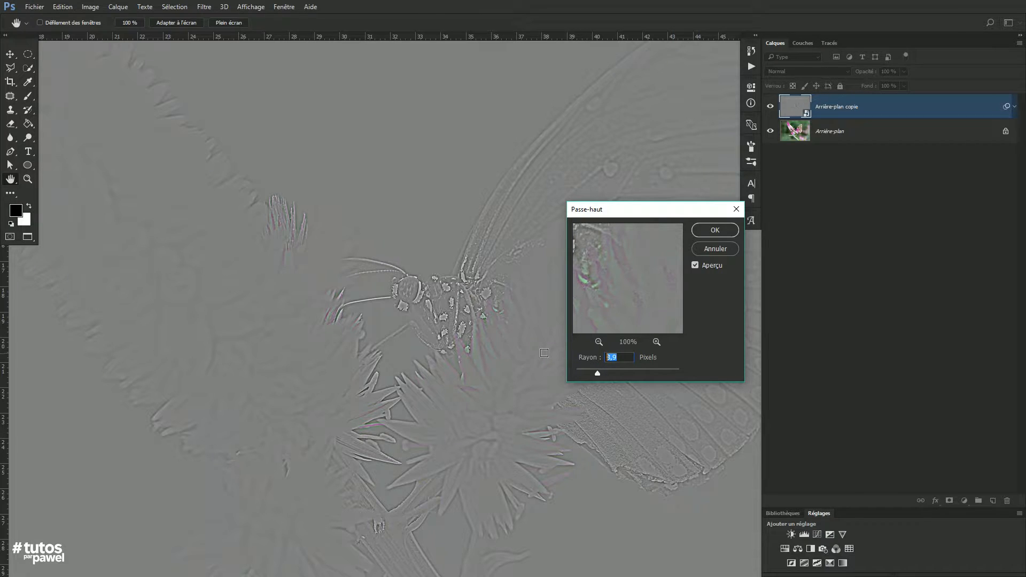
click(715, 229)
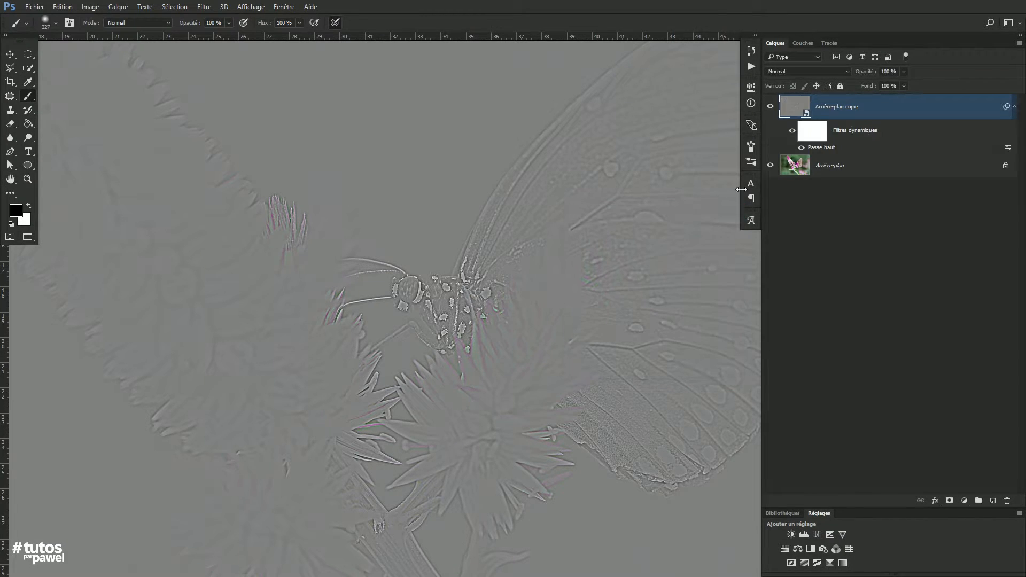
Step: Try the Lumière tamisée blend mode on the filtered copy and compare the image with the layer hidden and shown
click(770, 71)
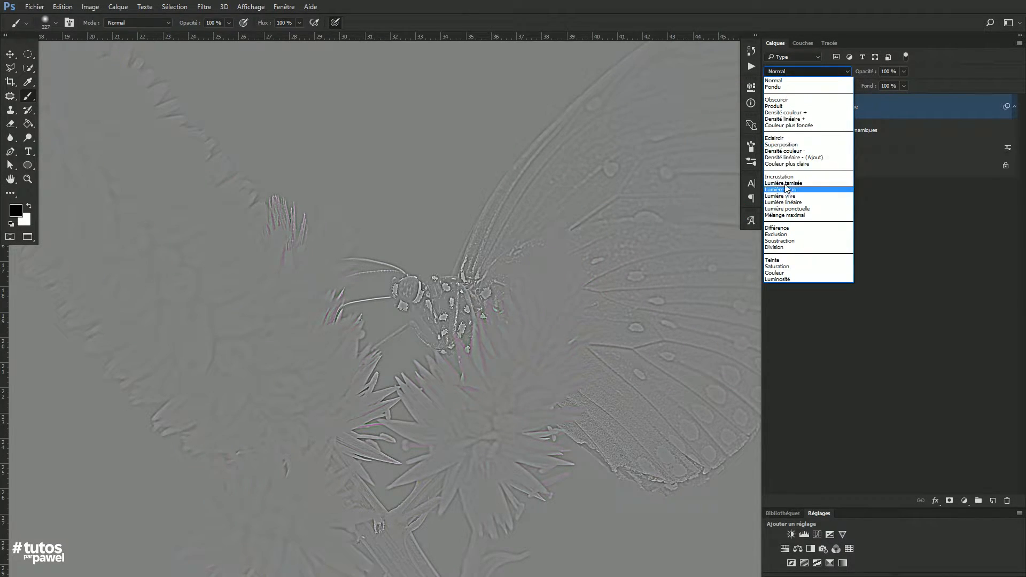
click(781, 185)
click(770, 107)
click(769, 107)
click(769, 107)
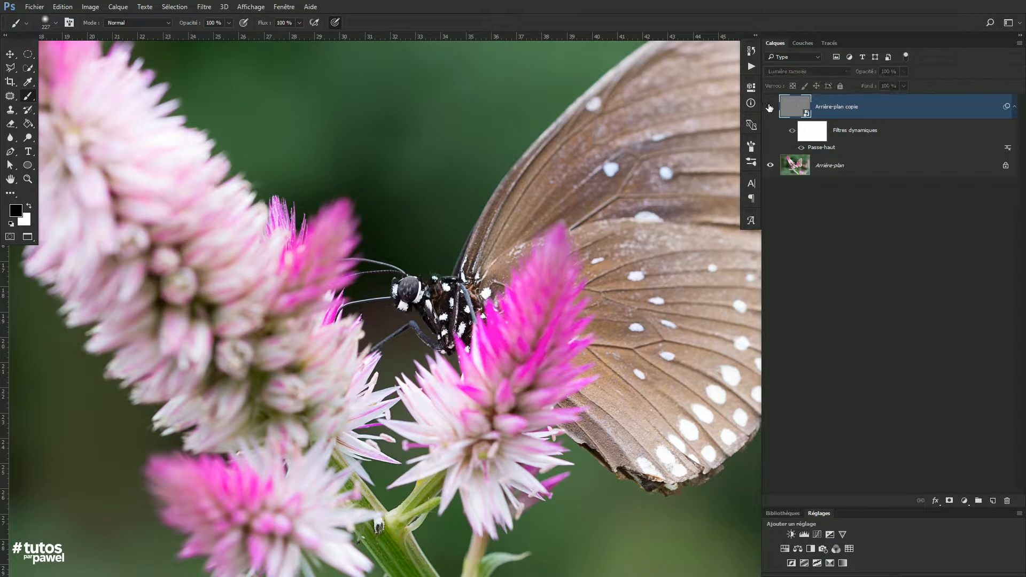
scroll(425, 289, up, 1)
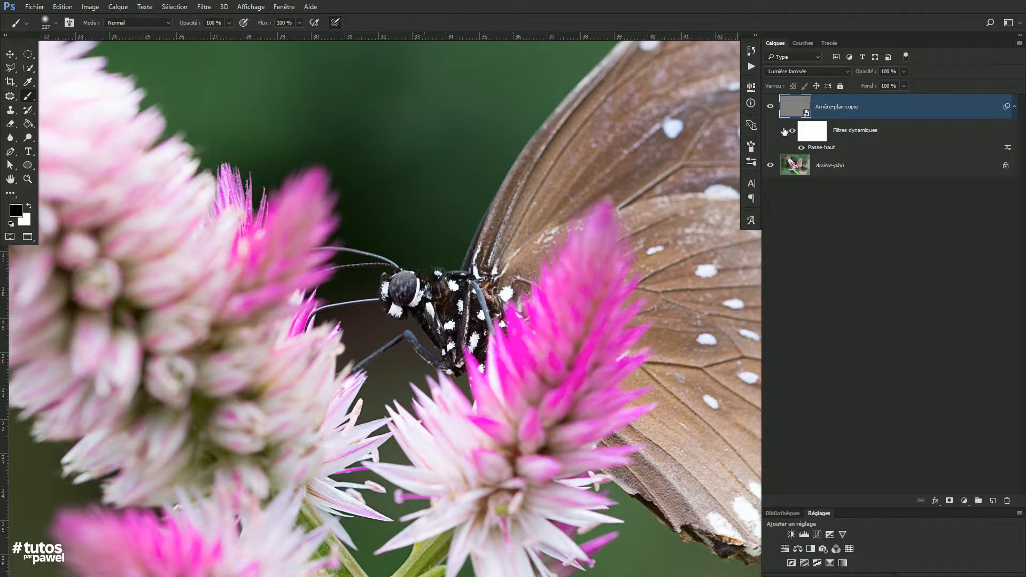
click(770, 107)
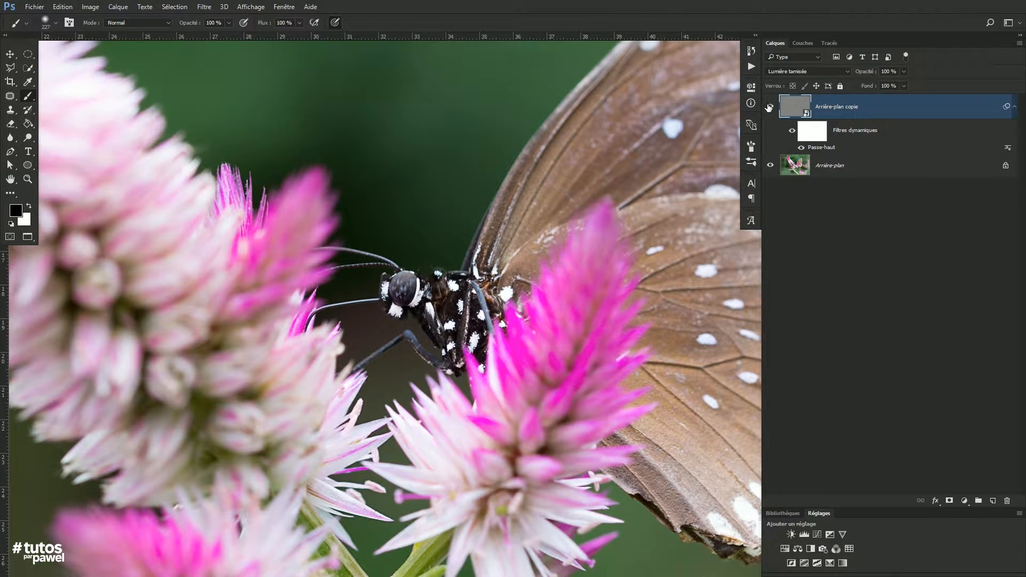
Step: Set the filtered copy's blend mode to Incrustation and compare the image with the layer hidden and shown
click(788, 72)
click(774, 180)
click(771, 105)
click(771, 106)
click(770, 108)
click(770, 108)
click(769, 108)
click(770, 108)
Step: Add a layer mask to the filtered copy and invert it to black
click(950, 501)
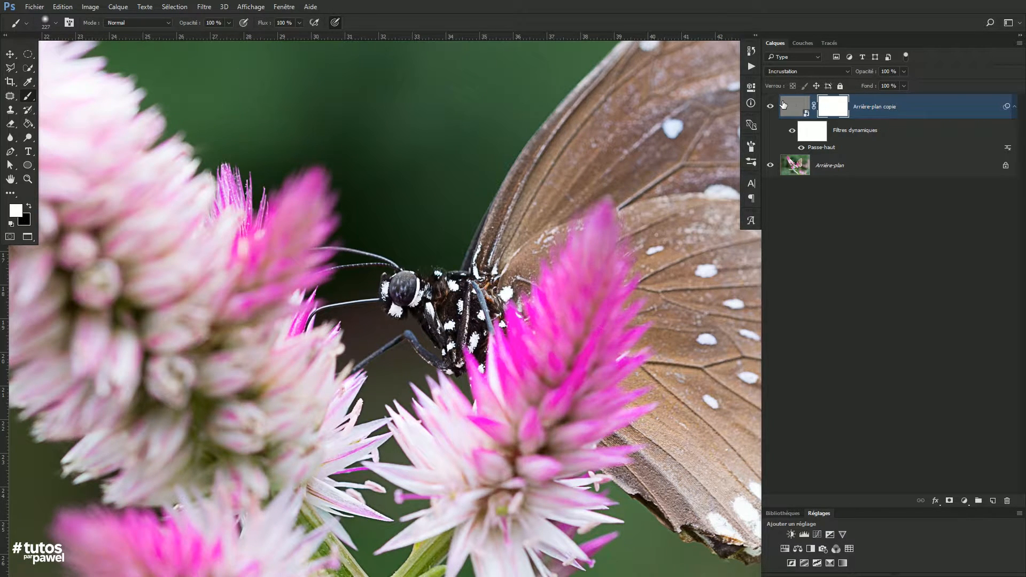
key(ctrl+i)
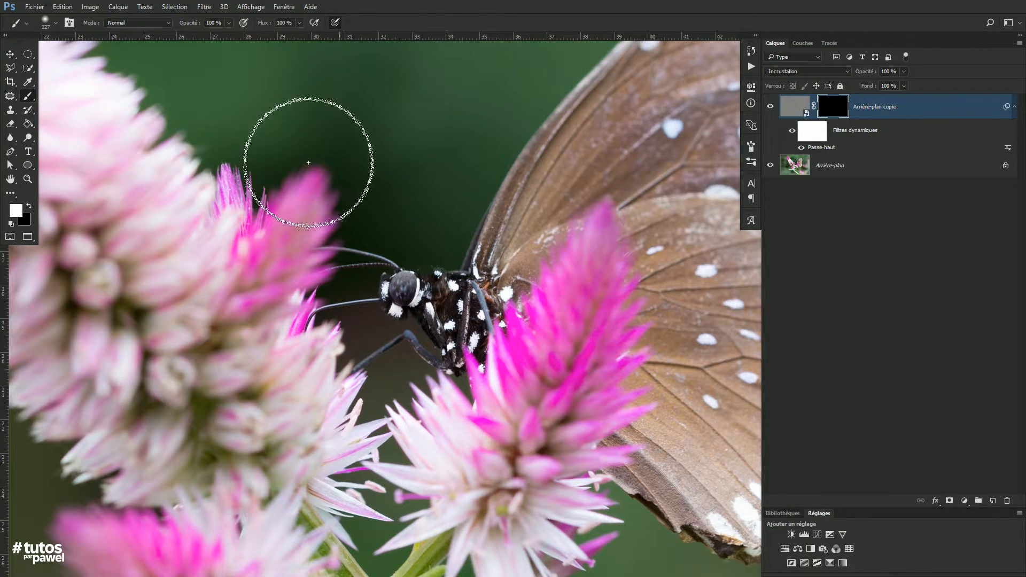
Step: Paint white on the mask over the butterfly's body and upper wing edge with a 119 px brush at 51% opacity
drag(360, 239, 336, 239)
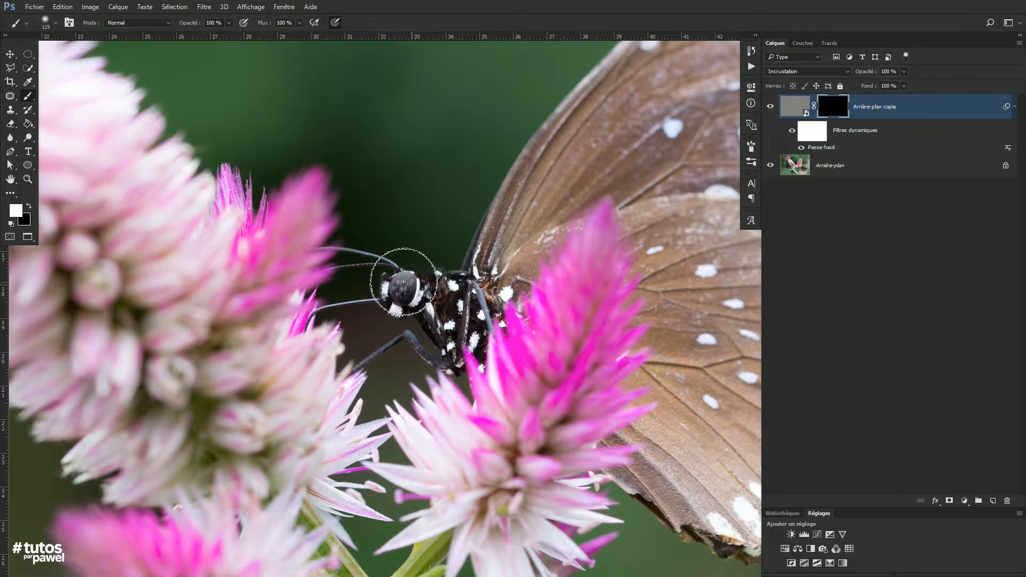
drag(479, 334, 450, 328)
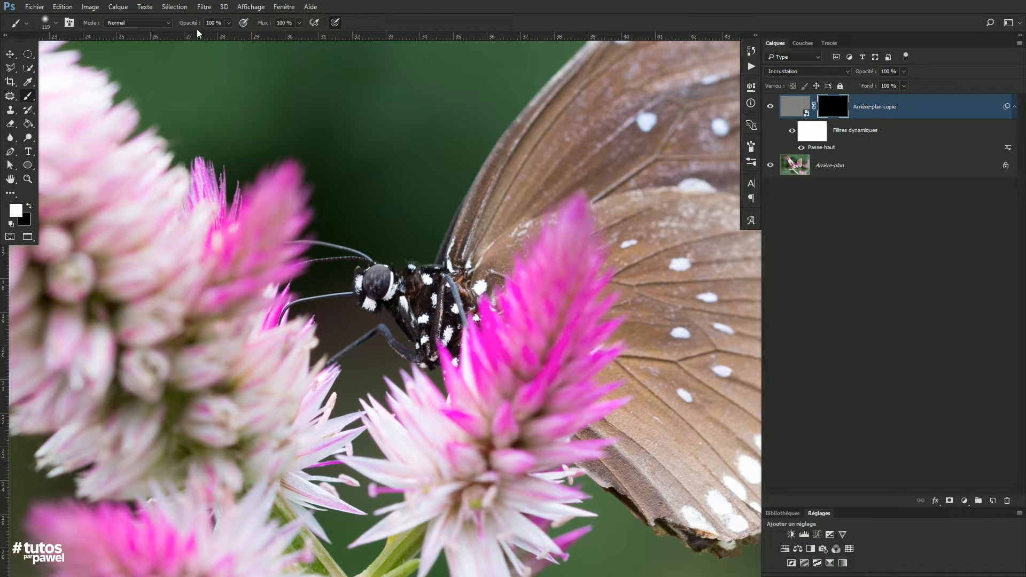
mouse_move(455, 247)
mouse_down()
mouse_move(443, 298)
mouse_move(378, 287)
mouse_move(428, 317)
mouse_move(439, 359)
mouse_up()
mouse_move(334, 421)
mouse_down()
mouse_move(324, 441)
mouse_move(264, 323)
mouse_move(274, 311)
mouse_move(177, 180)
mouse_move(209, 180)
mouse_up()
mouse_move(460, 227)
mouse_down()
mouse_move(649, 138)
mouse_move(595, 100)
mouse_up()
Step: Continue painting white on the mask over the rest of the butterfly's wings, the stem and the sharp flowers
mouse_move(573, 282)
mouse_down()
mouse_move(442, 305)
mouse_move(351, 363)
mouse_up()
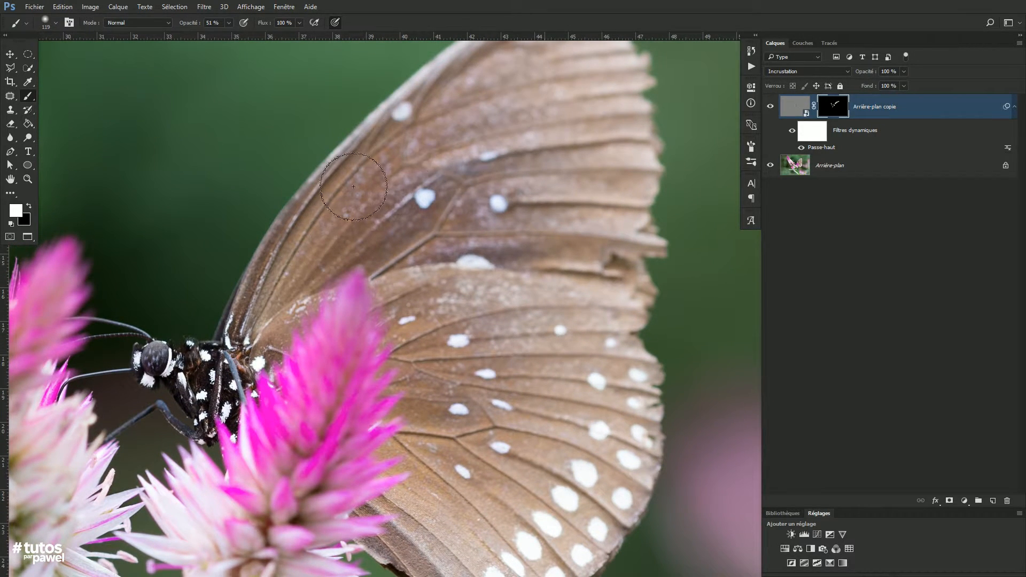
drag(527, 131, 492, 193)
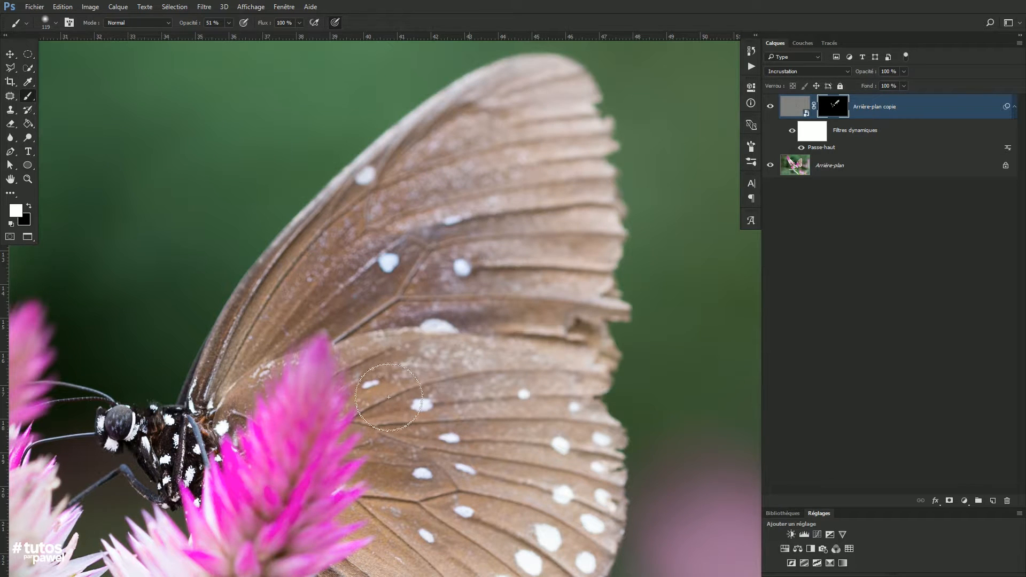
drag(415, 412, 395, 238)
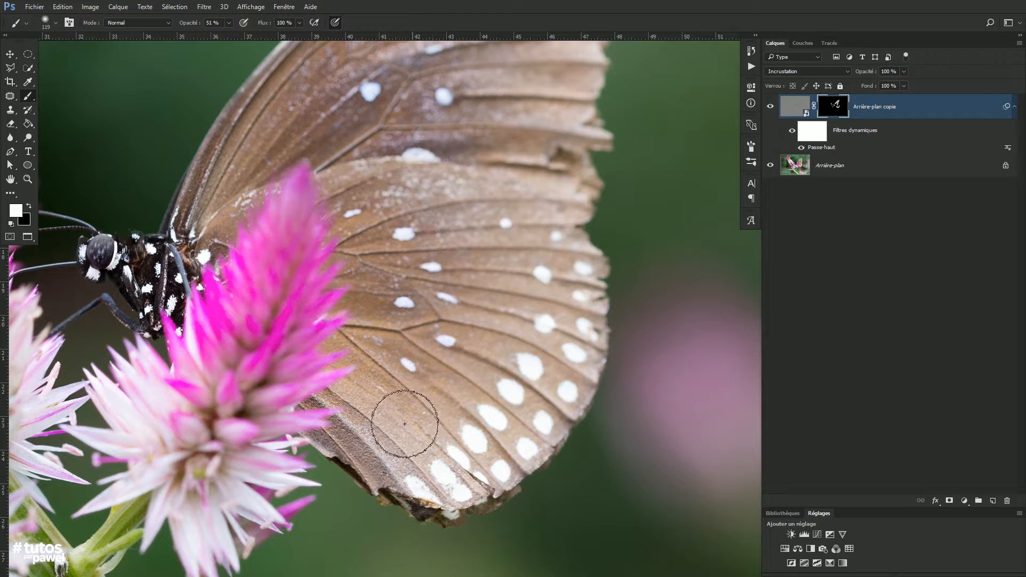
drag(402, 422, 609, 187)
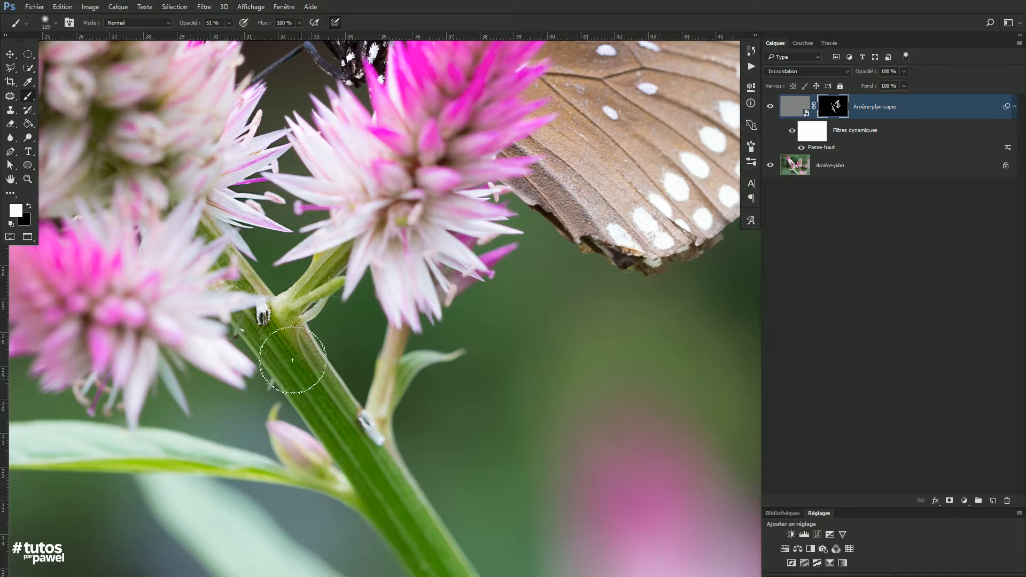
drag(139, 201, 226, 363)
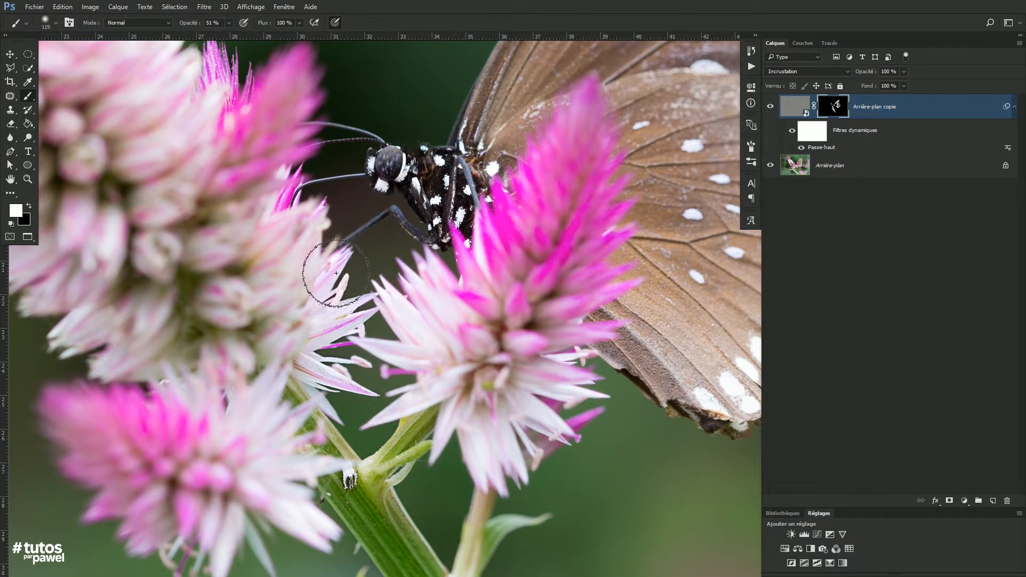
drag(390, 160, 412, 204)
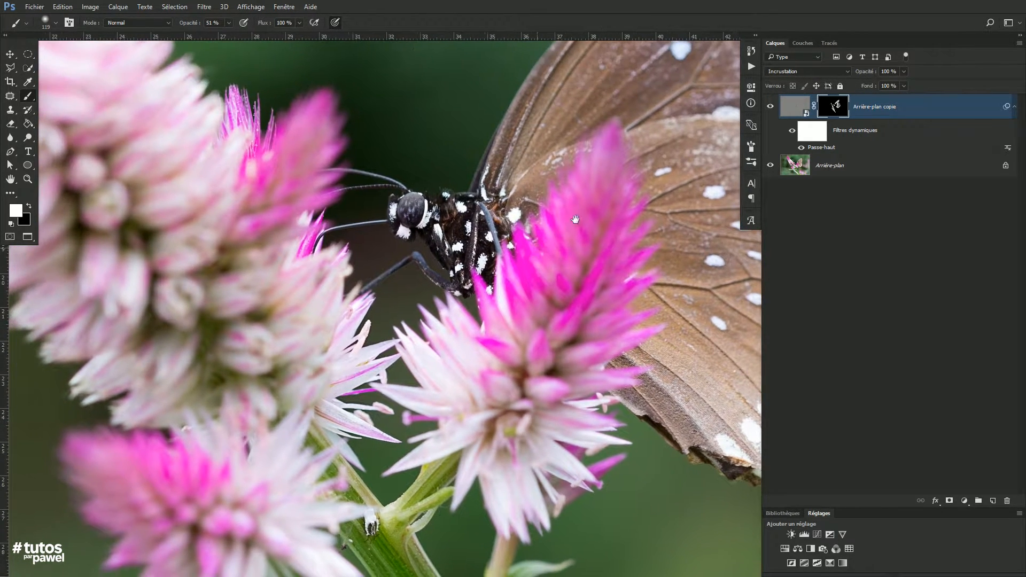
Step: Compare the butterfly and flowers with the masked Arrière-plan copie layer hidden and shown
click(772, 107)
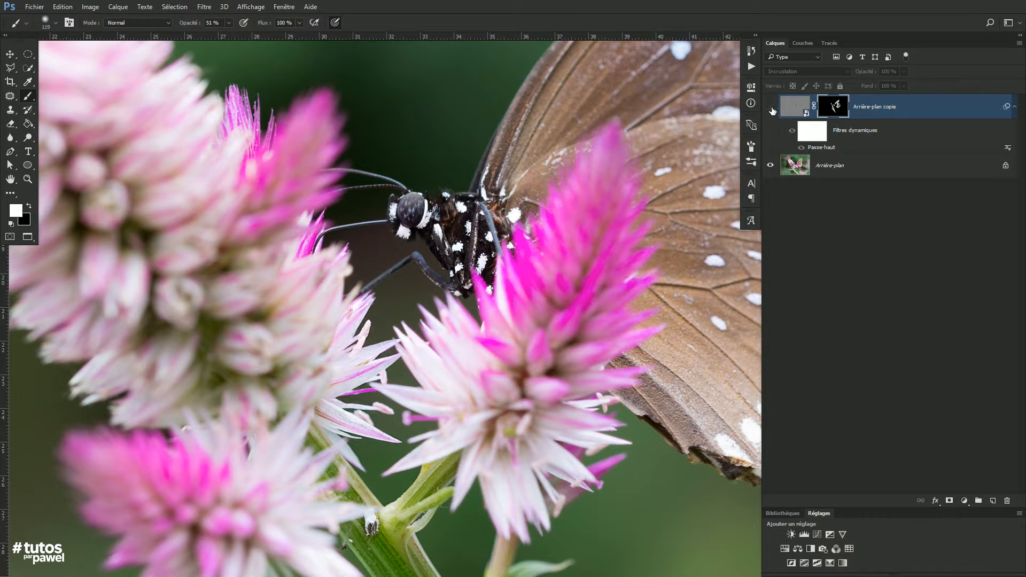
click(770, 108)
click(771, 108)
click(771, 108)
click(773, 110)
drag(516, 282, 461, 221)
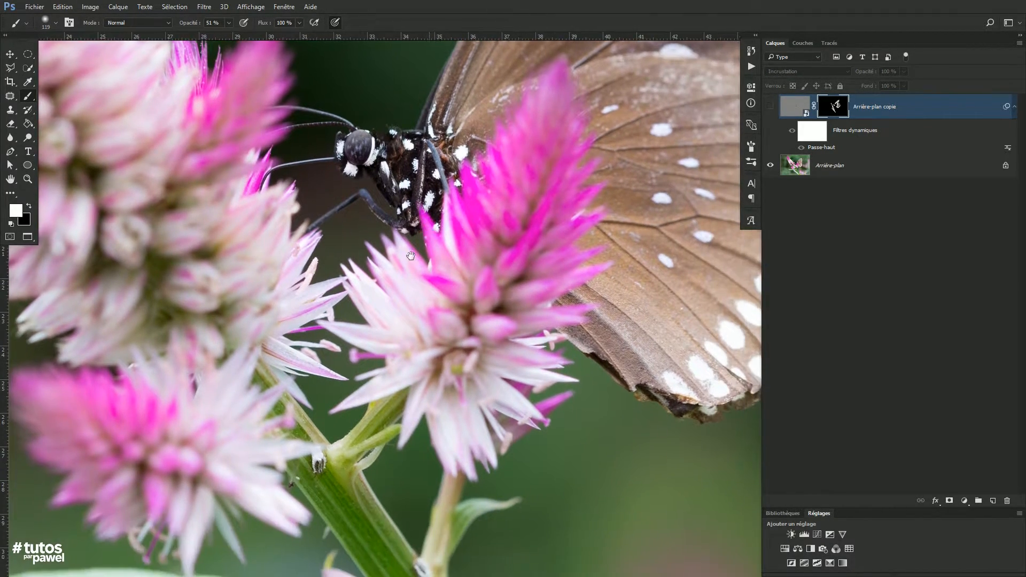
click(770, 108)
click(768, 108)
click(769, 108)
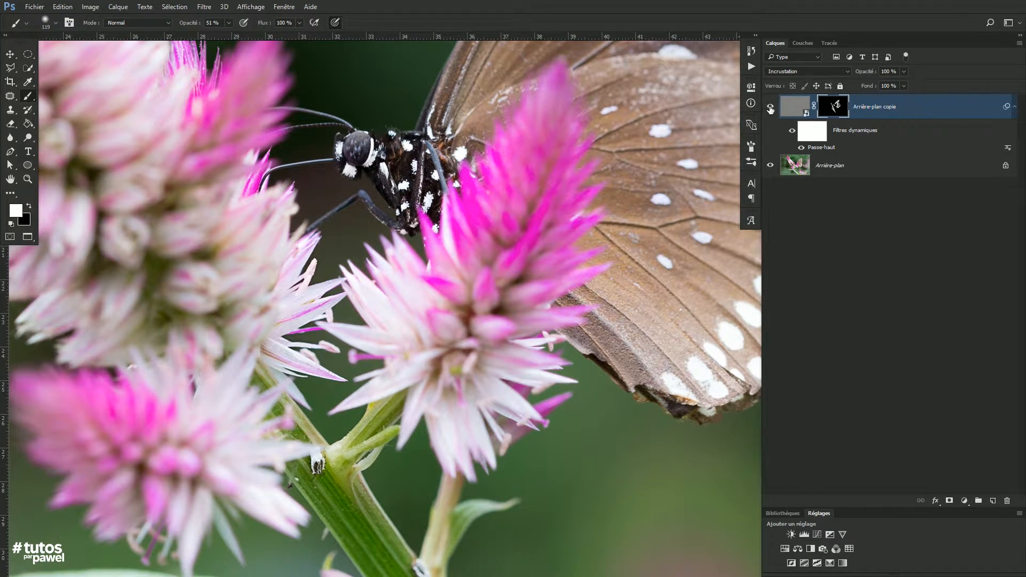
Step: Inspect the butterfly's wing and the whole photo with the masked Arrière-plan copie layer toggled off and on
drag(618, 240, 350, 315)
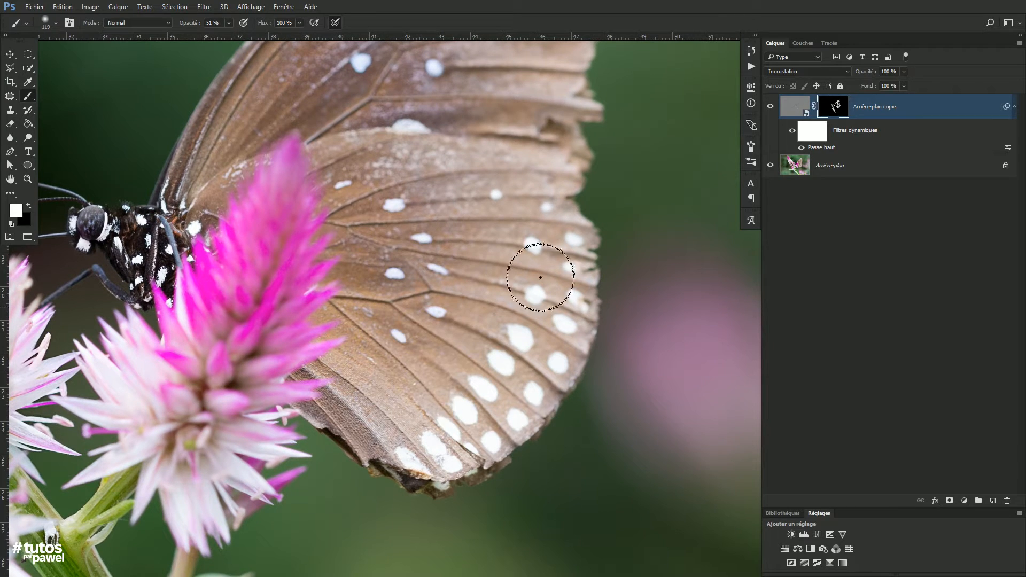
click(770, 106)
ctrl+alt+click(342, 257)
alt+click(342, 257)
mouse_move(302, 290)
mouse_down()
mouse_move(469, 325)
mouse_move(508, 318)
mouse_up()
alt+click(443, 322)
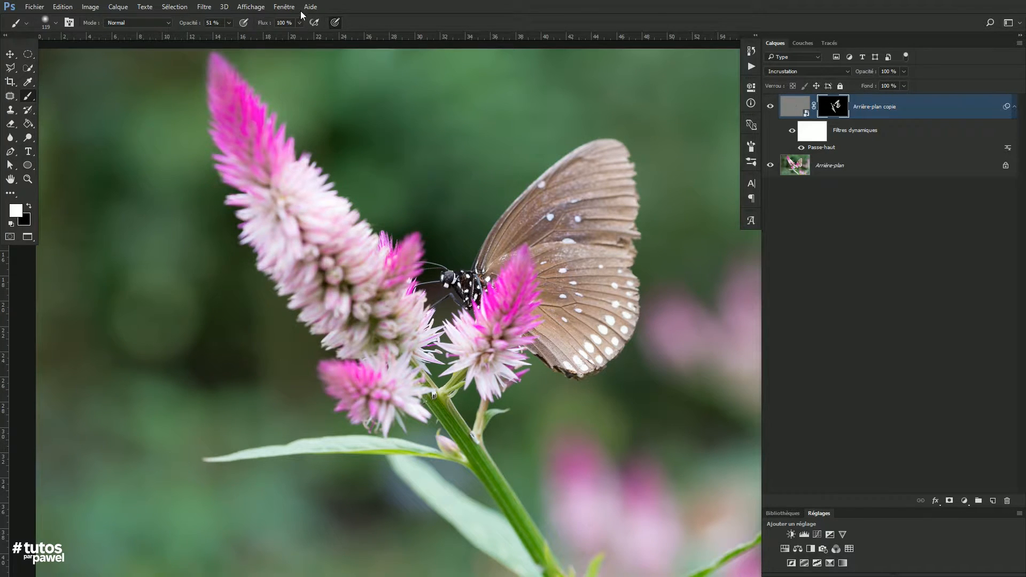
Step: Switch to the open alligator photo DSC_4758-2
click(282, 7)
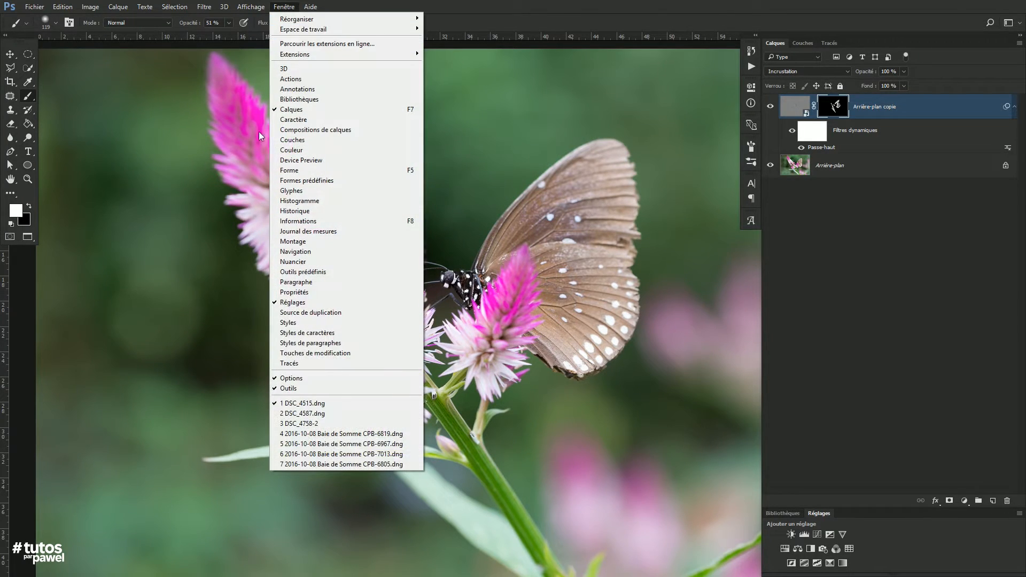
click(304, 414)
drag(535, 283, 381, 288)
click(284, 6)
click(297, 424)
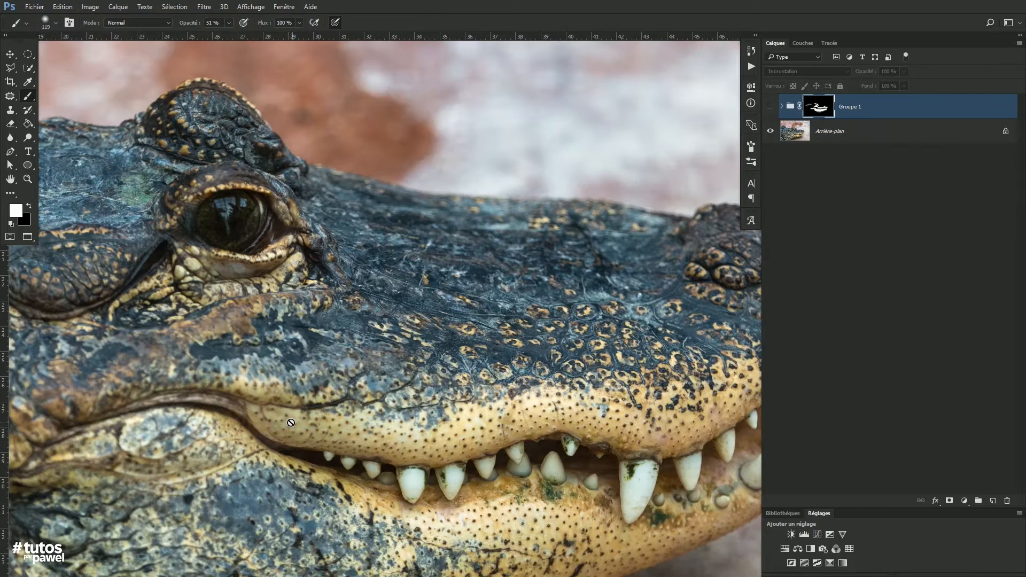
key(ctrl+0)
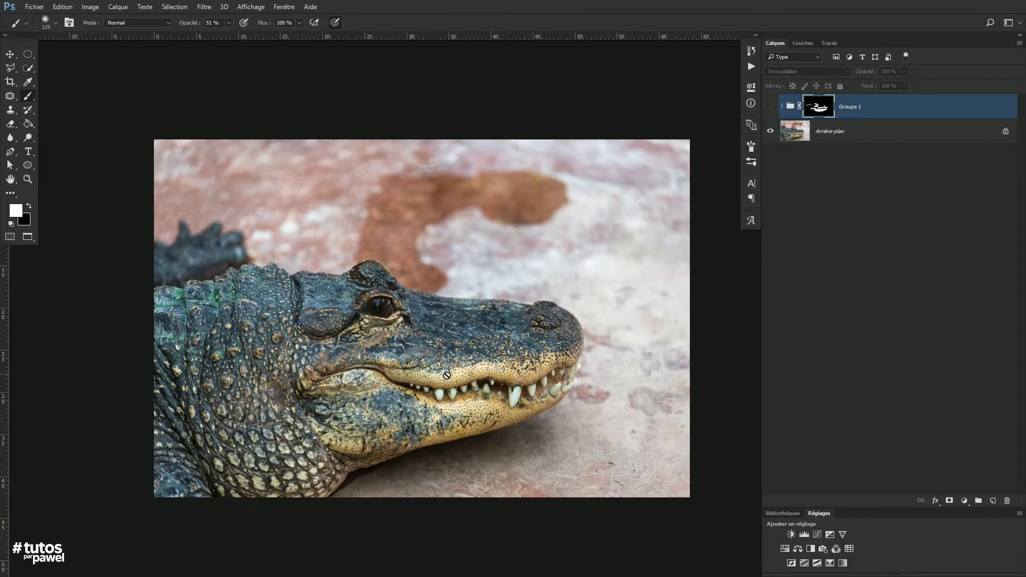
Step: Compare the alligator's head with the Groupe 1 layer group shown and hidden
scroll(417, 387, up, 2)
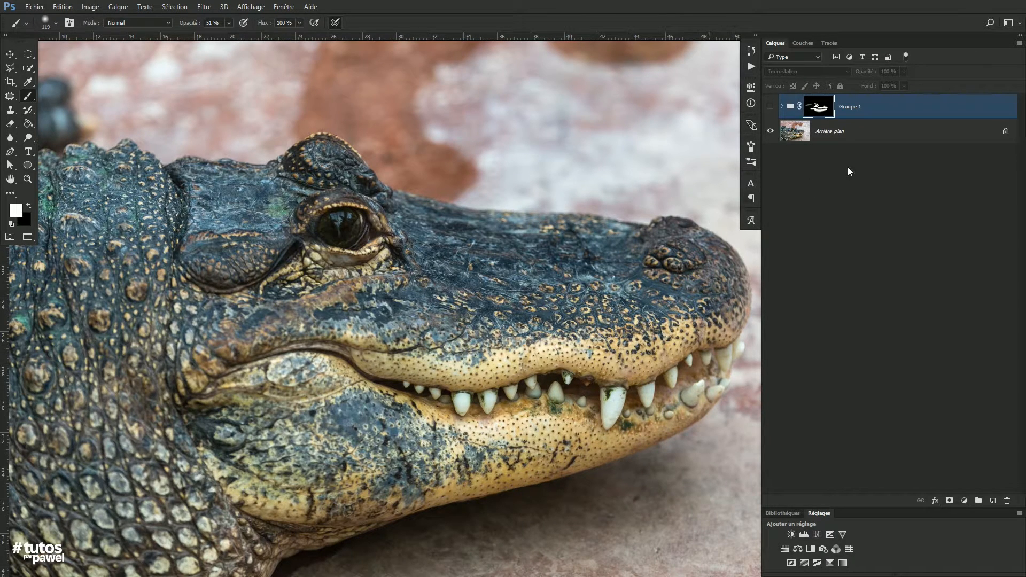
click(771, 107)
click(772, 107)
click(771, 107)
click(771, 107)
Step: Compare the alligator's teeth and jaw skin up close with Groupe 1 shown and hidden
ctrl+click(473, 400)
ctrl+click(473, 400)
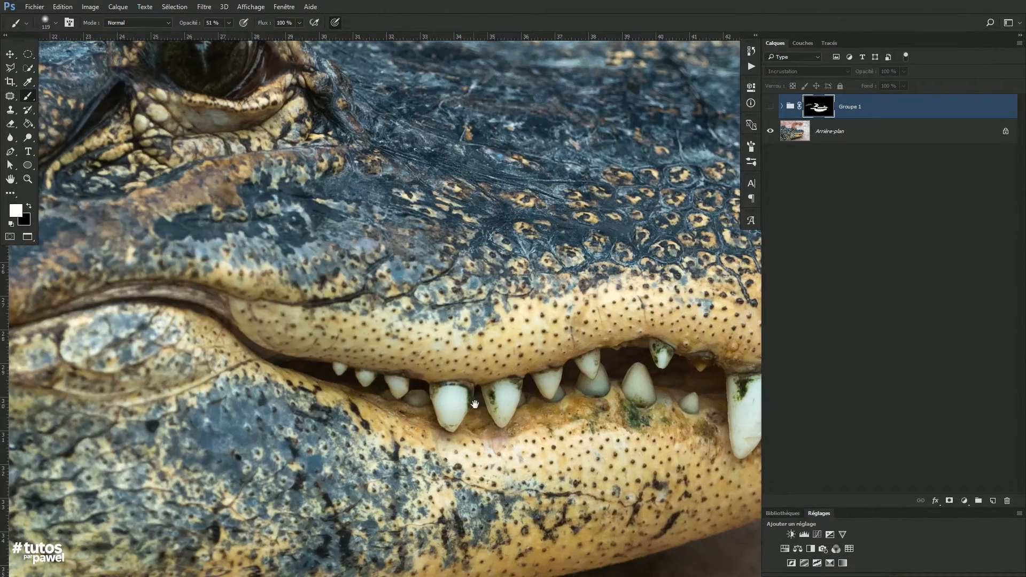
drag(490, 404, 389, 375)
click(770, 109)
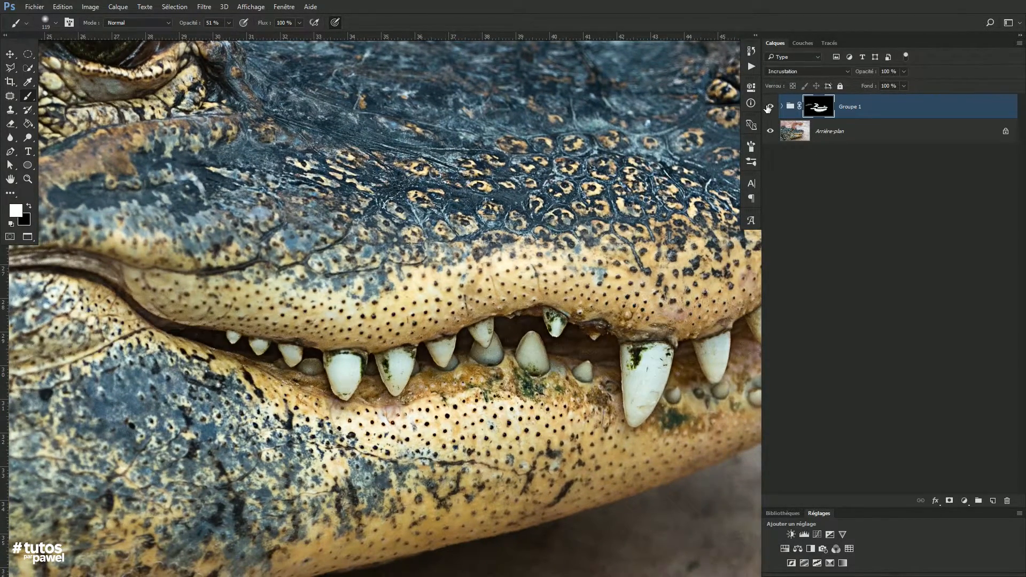
click(769, 108)
click(769, 107)
click(770, 108)
click(770, 107)
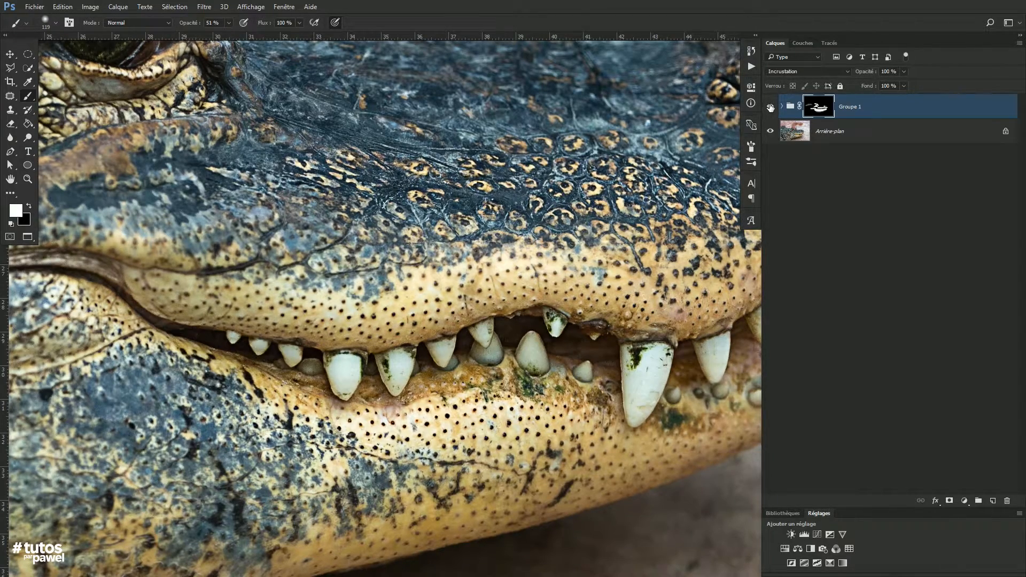
Step: Examine Groupe 1's layer mask on its own across the whole image, and return to the normal image display
alt+click(817, 107)
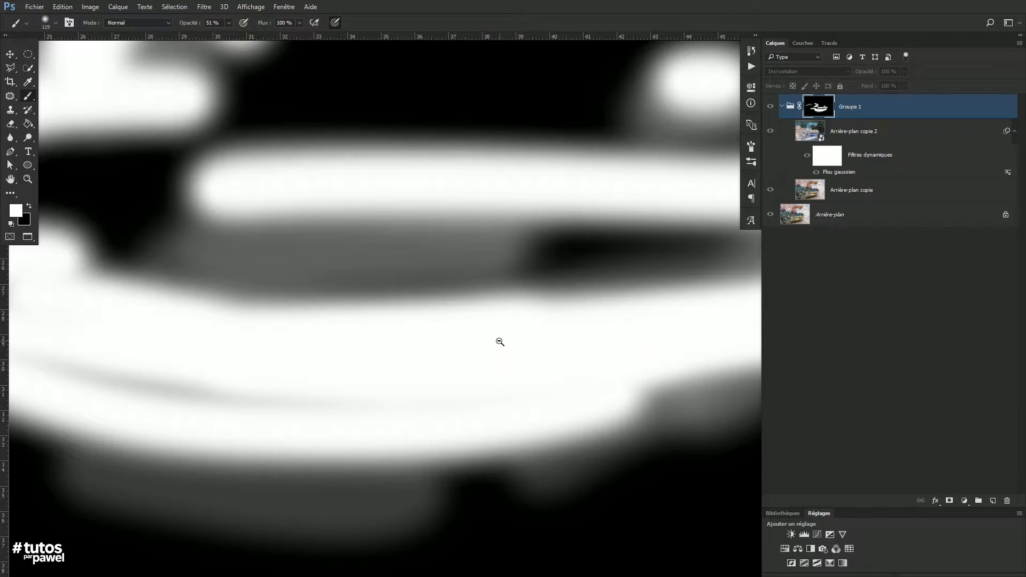
key(ctrl+0)
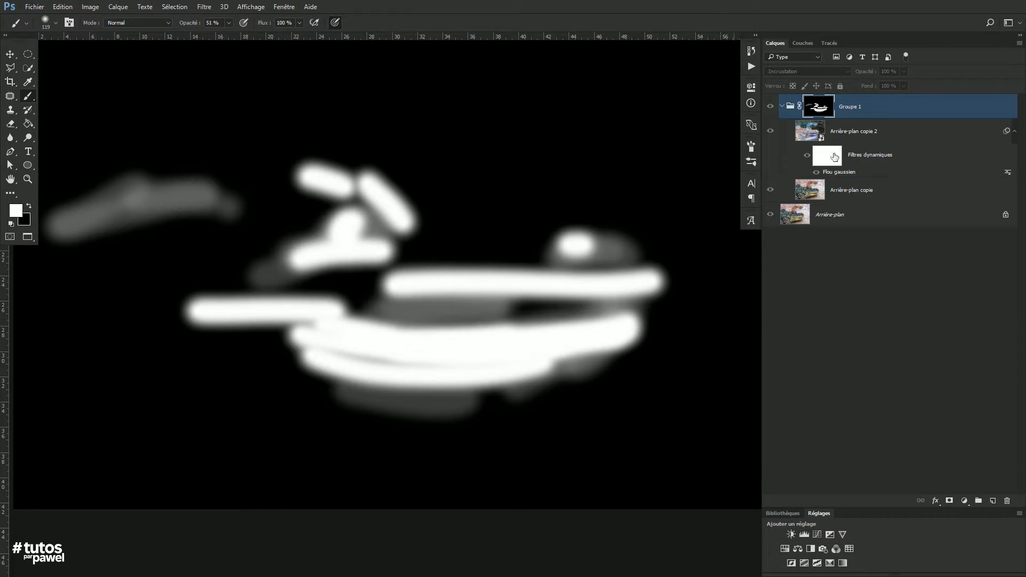
alt+click(822, 108)
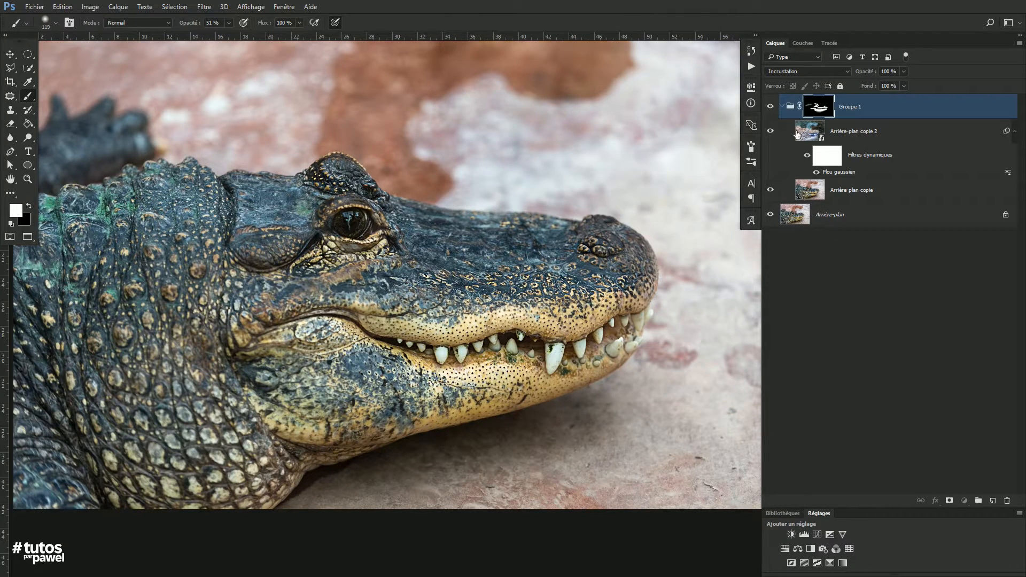
Step: Look through the open photos CPB-6819 and CPB-6967, and return to DSC_4758-2
click(284, 7)
click(320, 434)
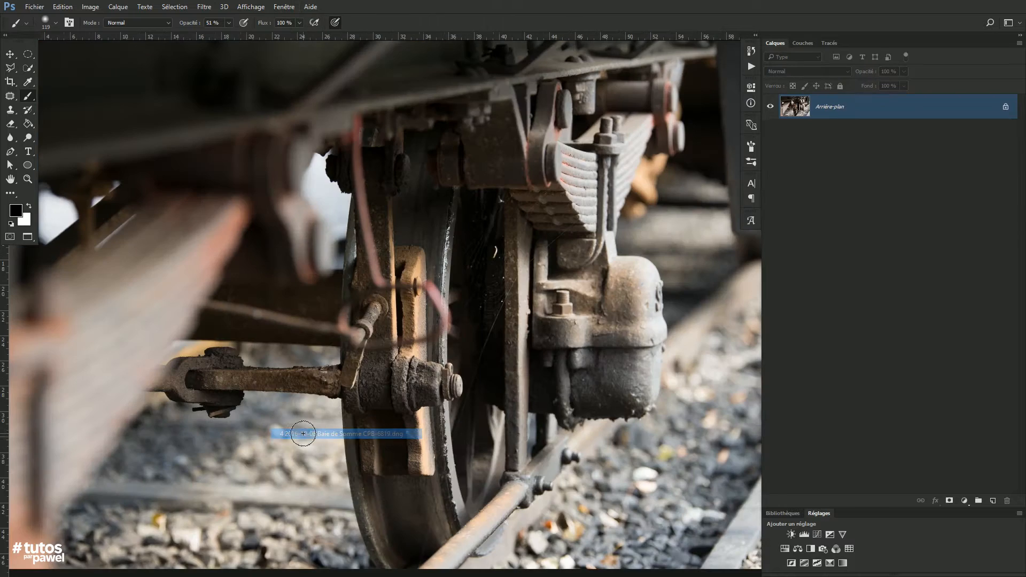
click(293, 8)
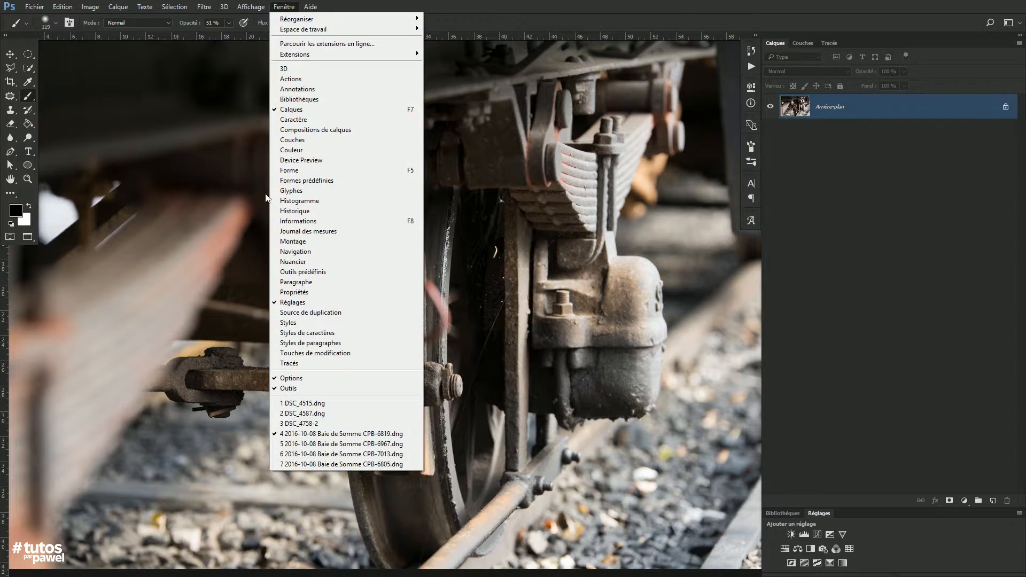
click(321, 443)
click(286, 7)
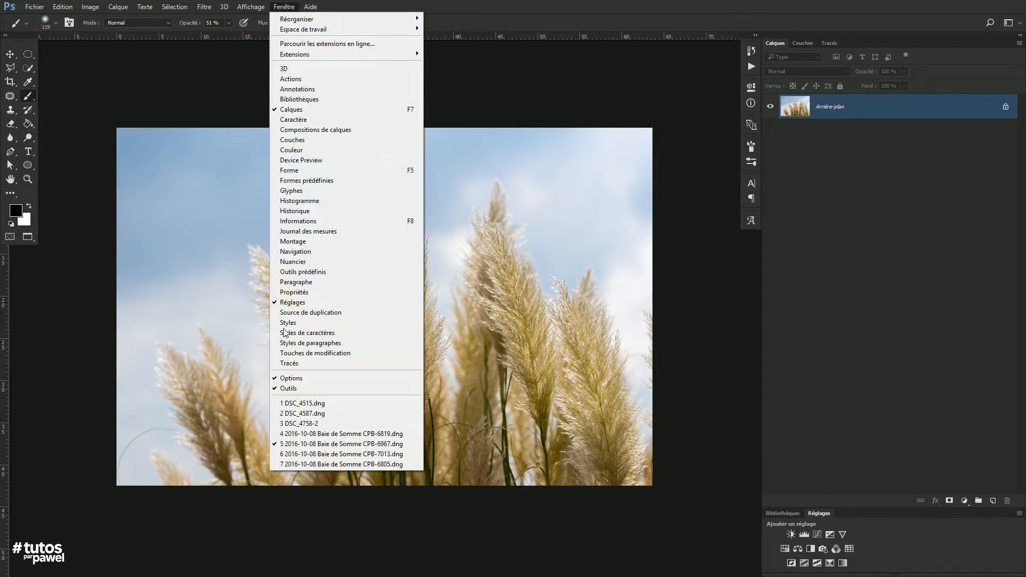
click(301, 424)
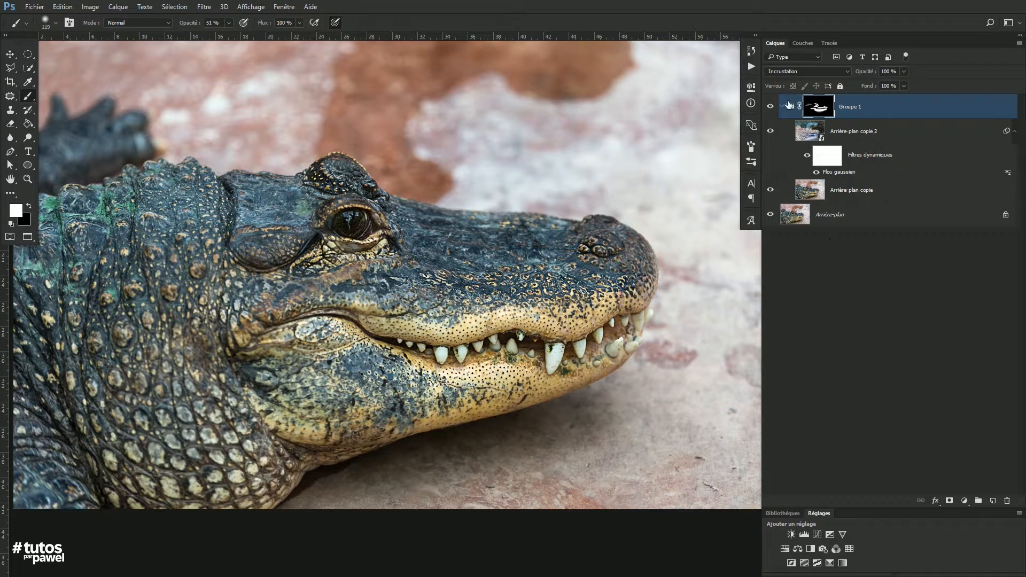
Step: Delete Groupe 1 so that only the Arrière-plan layer of the alligator photo is left
drag(790, 106, 1007, 500)
key(x)
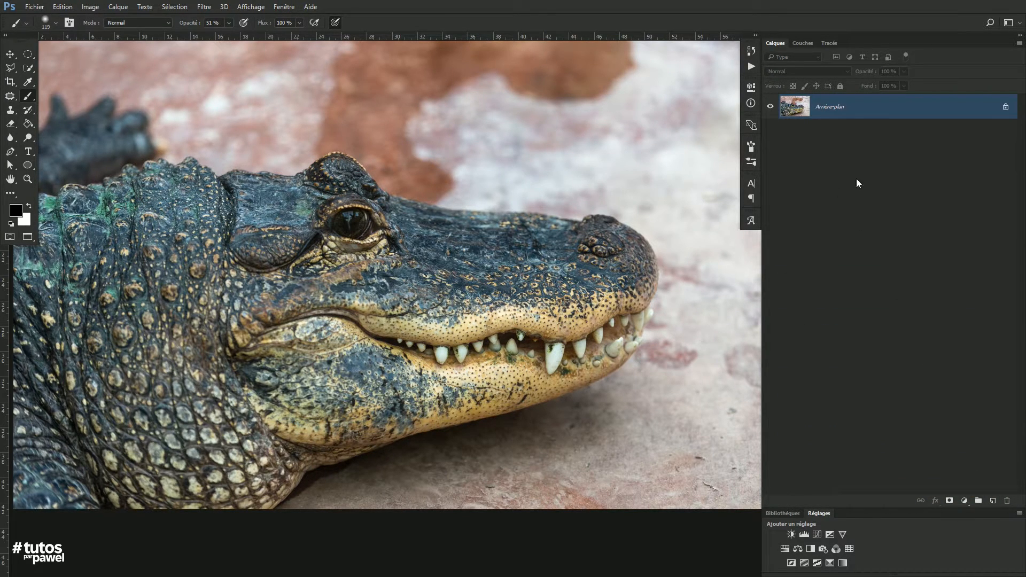
drag(455, 255, 445, 295)
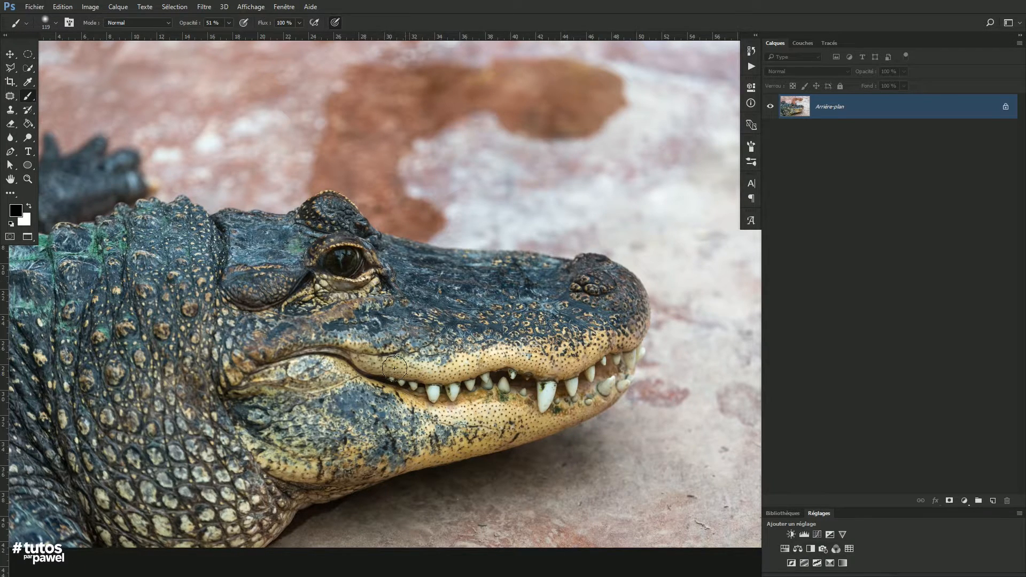
Step: Duplicate the Arrière-plan layer twice and put both copies into a new layer group
drag(811, 119, 993, 500)
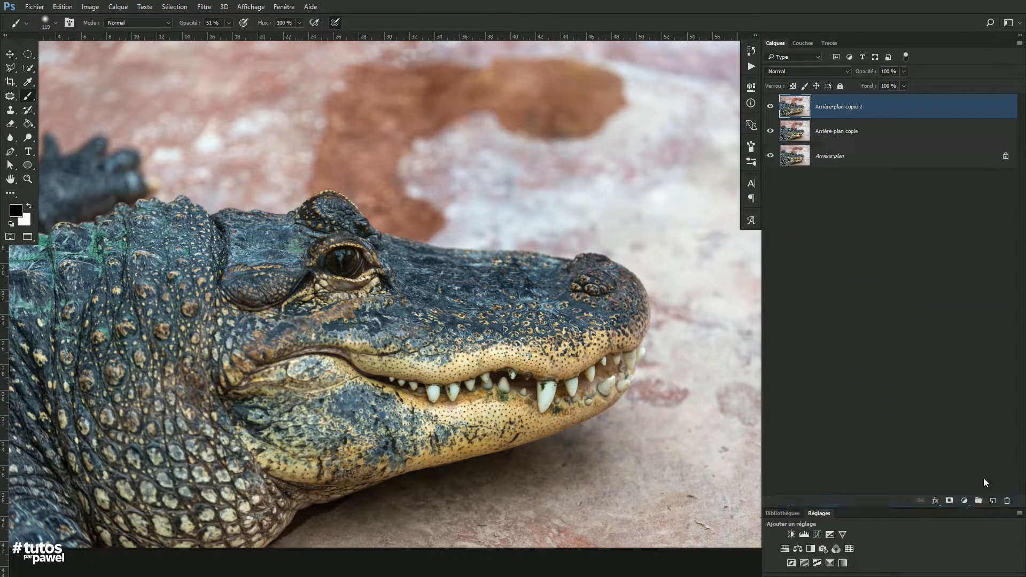
shift+click(835, 133)
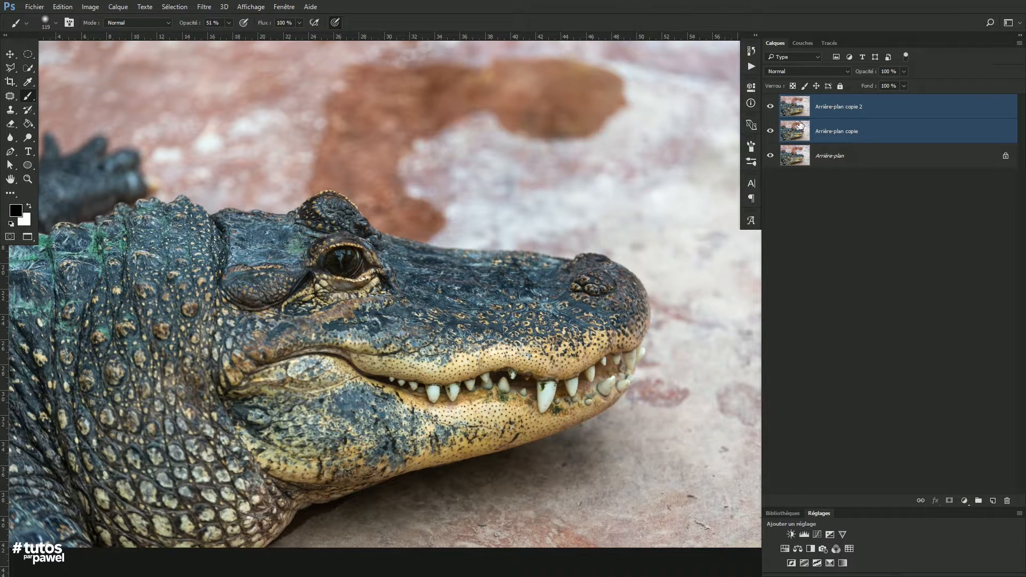
drag(793, 132, 978, 501)
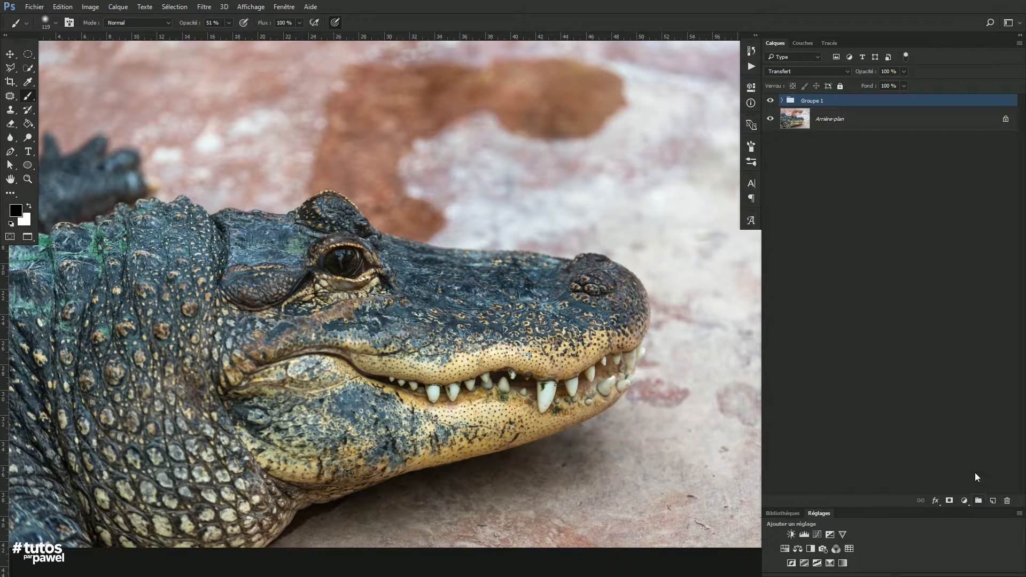
Step: Expand the new layer group and rename it détails
click(781, 101)
double_click(811, 102)
text(détails)
key(Return)
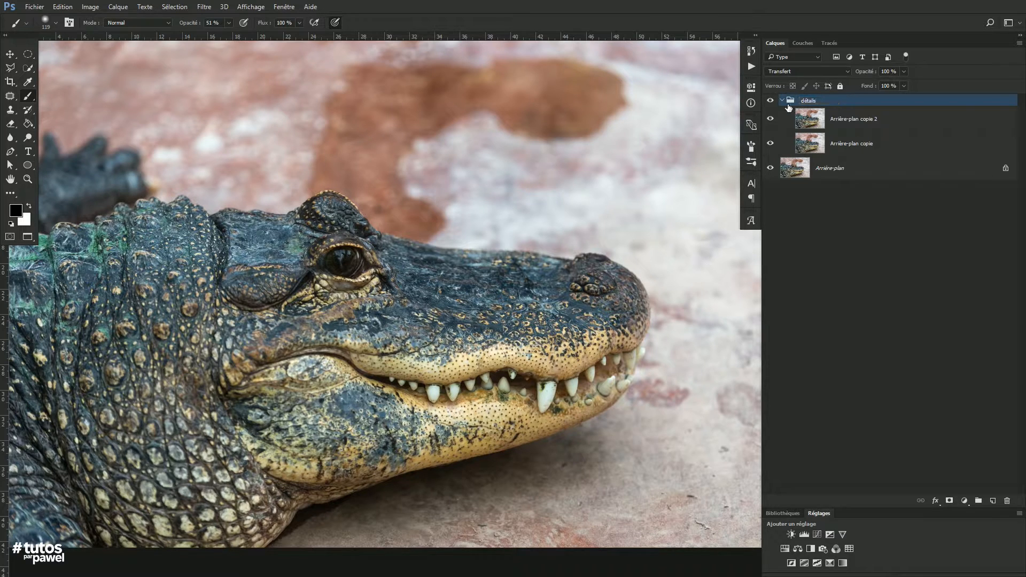
Step: Set the blend mode of the Arrière-plan copie layer to Incrustation
click(813, 144)
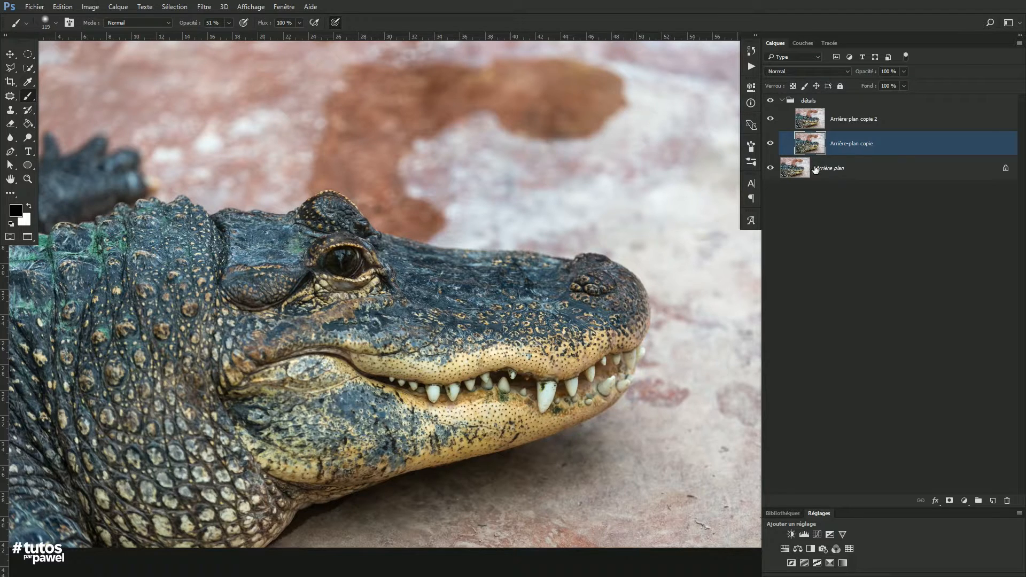
click(812, 70)
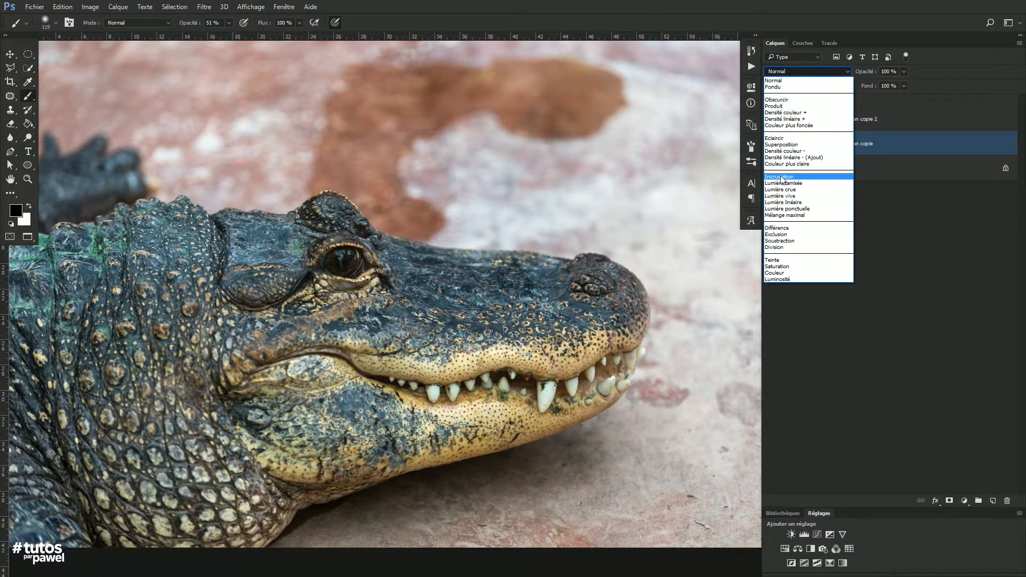
click(781, 177)
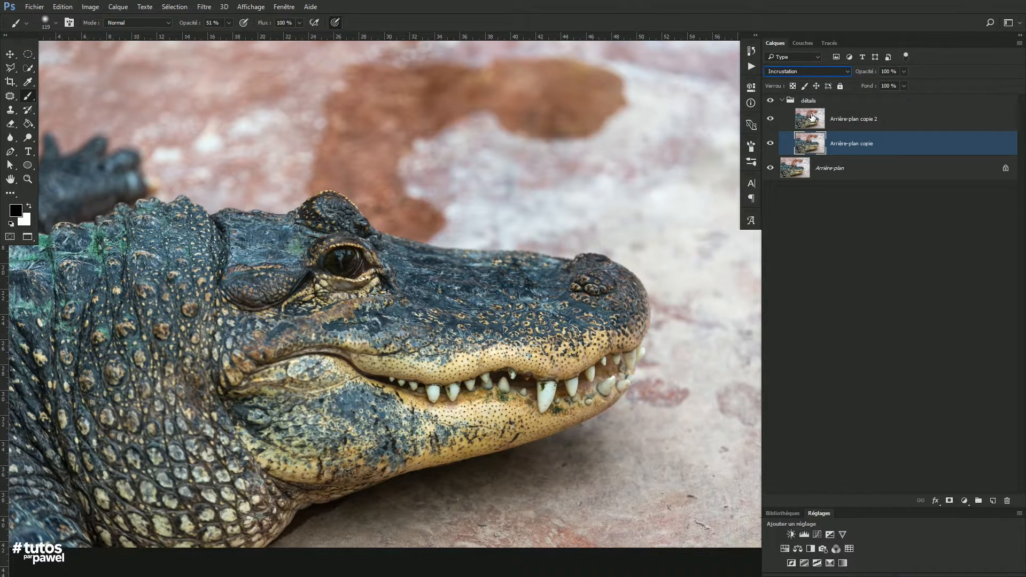
Step: Invert the colours of the Arrière-plan copie 2 layer and set its blend mode to Lumière vive
click(813, 118)
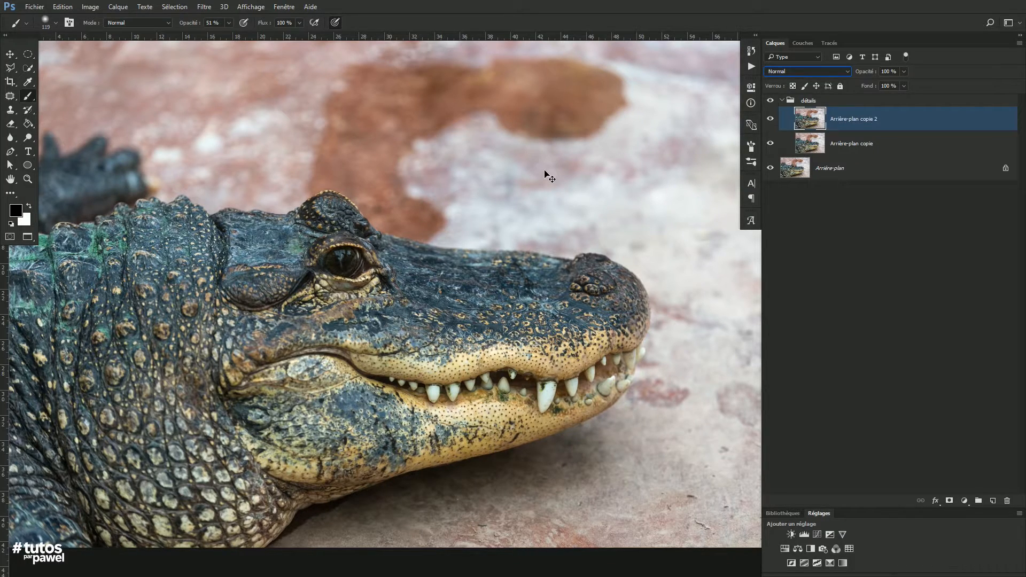
key(ctrl+i)
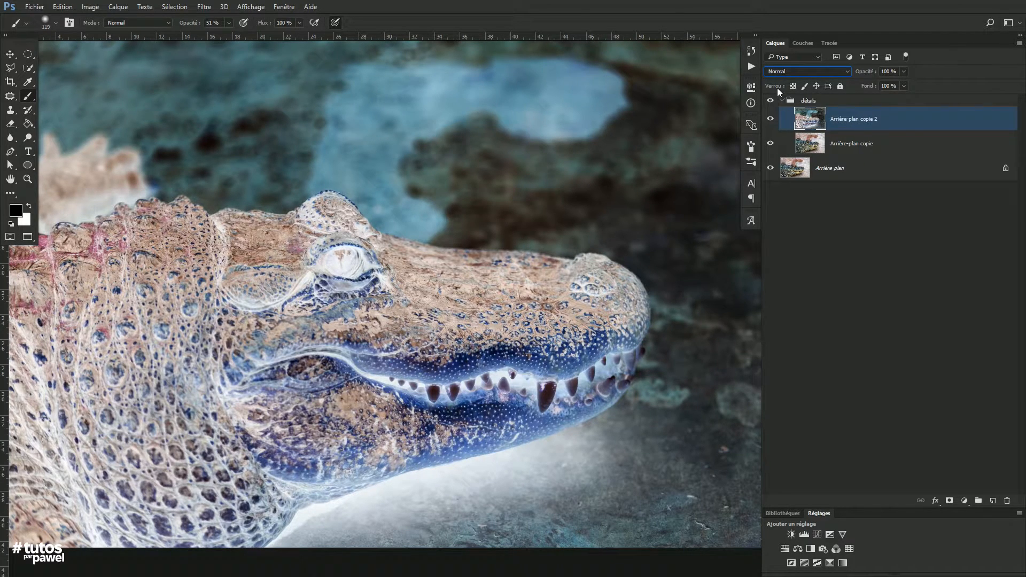
click(786, 72)
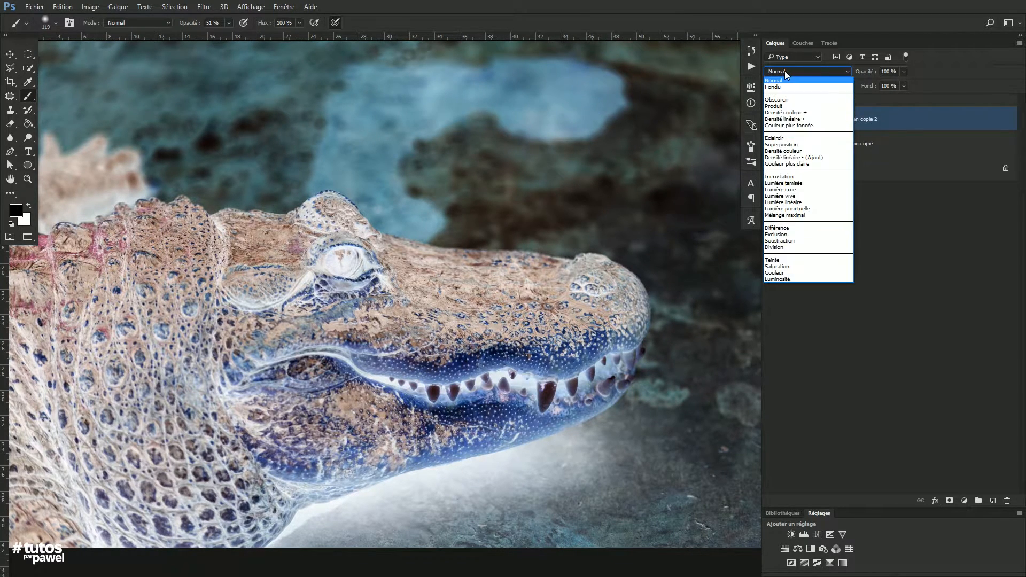
click(772, 196)
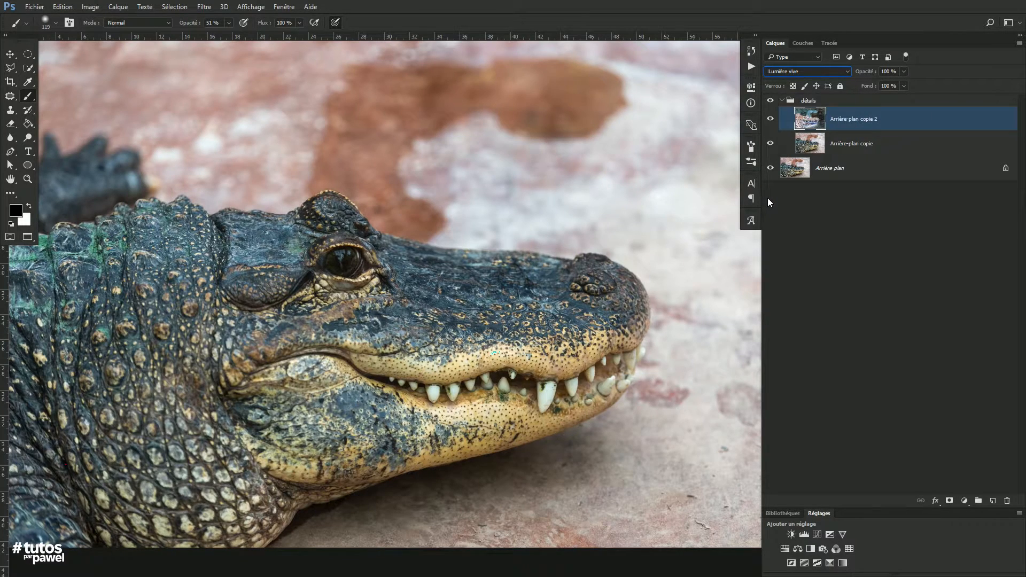
Step: Set the blend mode of the détails group to Incrustation
click(810, 101)
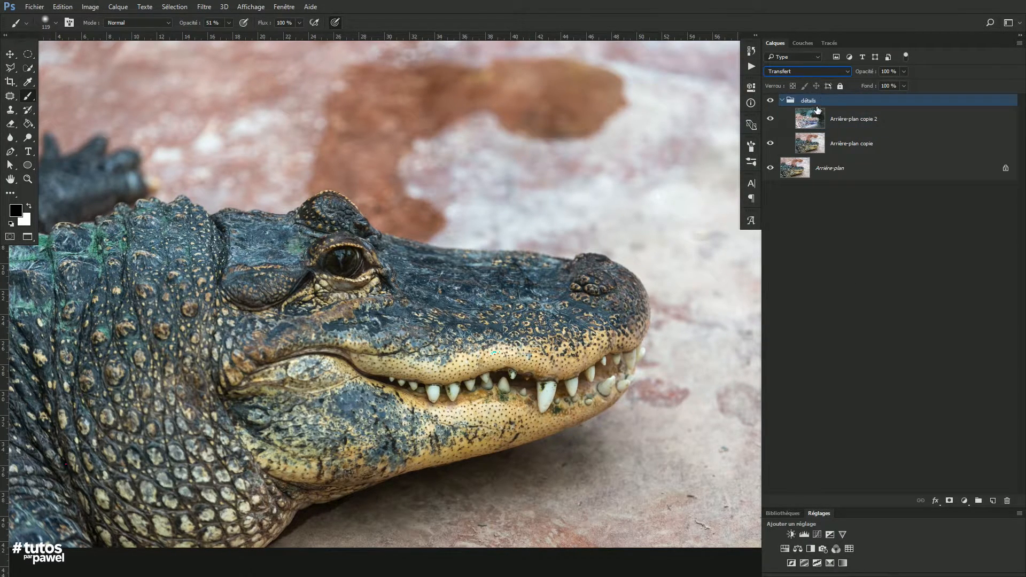
click(801, 72)
click(773, 188)
Step: Convert the inverted Arrière-plan copie 2 layer to a smart object
click(805, 118)
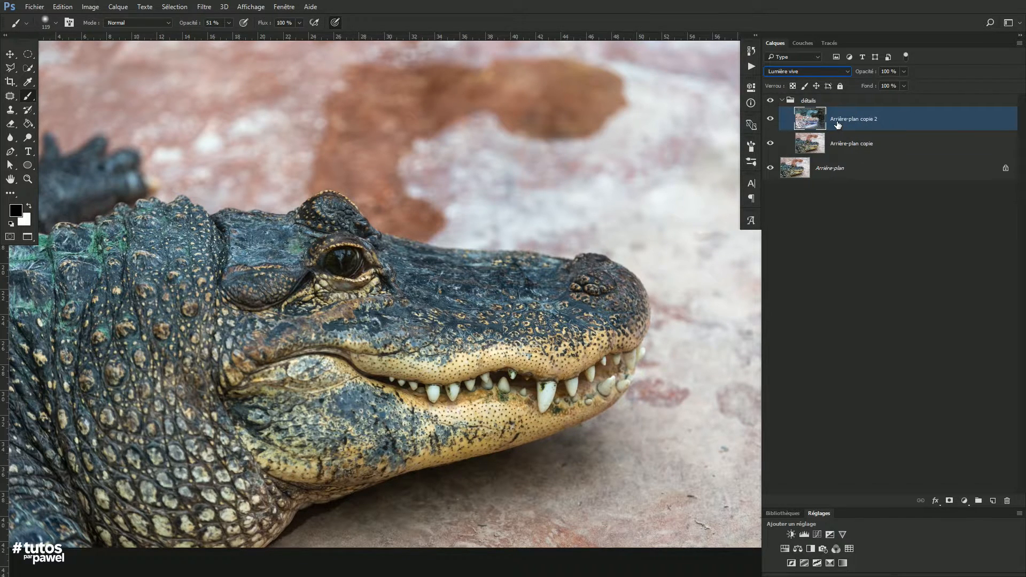
right_click(859, 120)
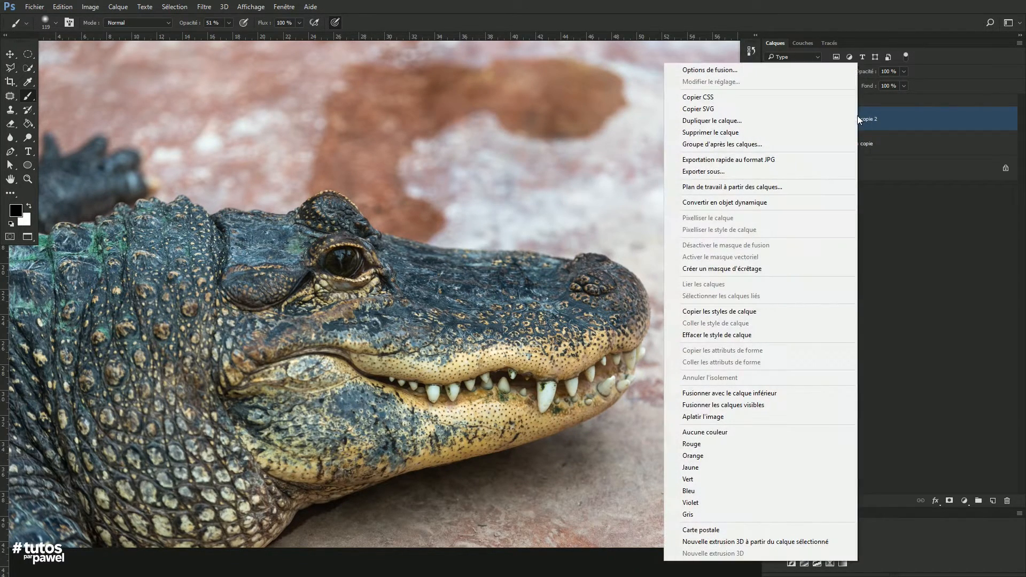
click(747, 203)
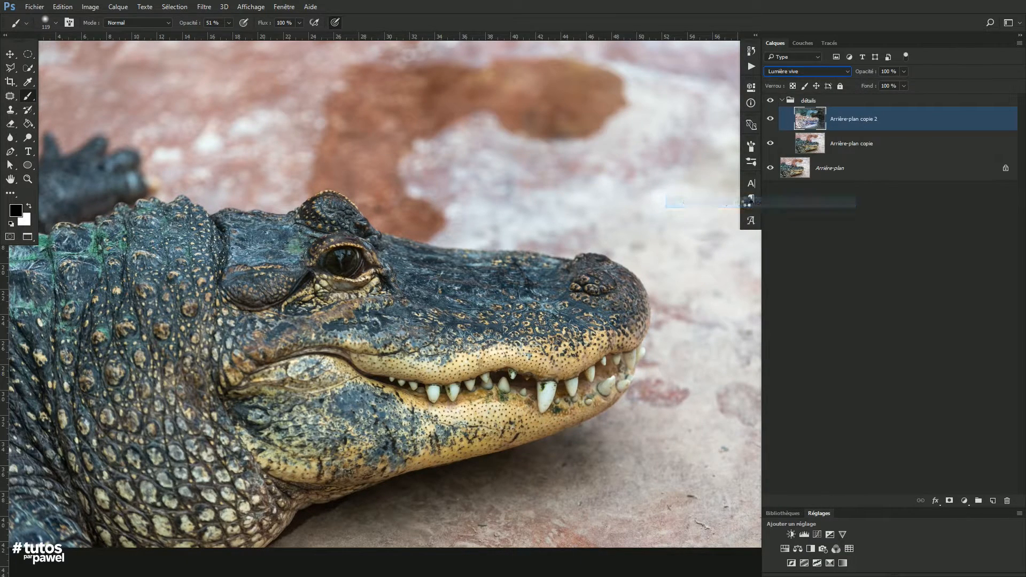
Step: Apply a Gaussian blur with a radius of 4.6 pixels to the Arrière-plan copie 2 smart object
click(204, 7)
mouse_move(211, 158)
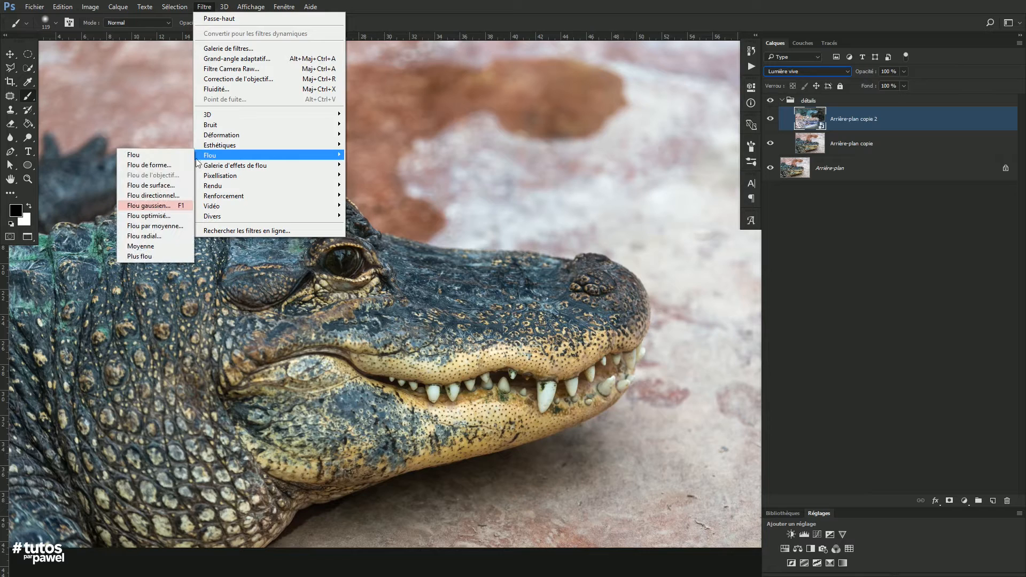
click(160, 194)
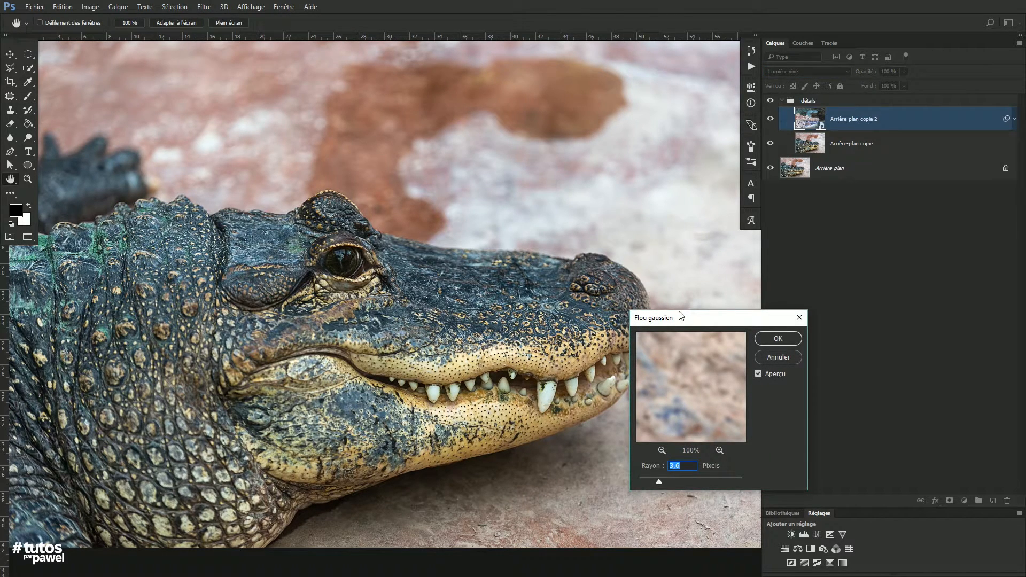
drag(682, 317, 758, 275)
mouse_move(735, 437)
mouse_down()
mouse_move(759, 438)
mouse_move(740, 441)
mouse_up()
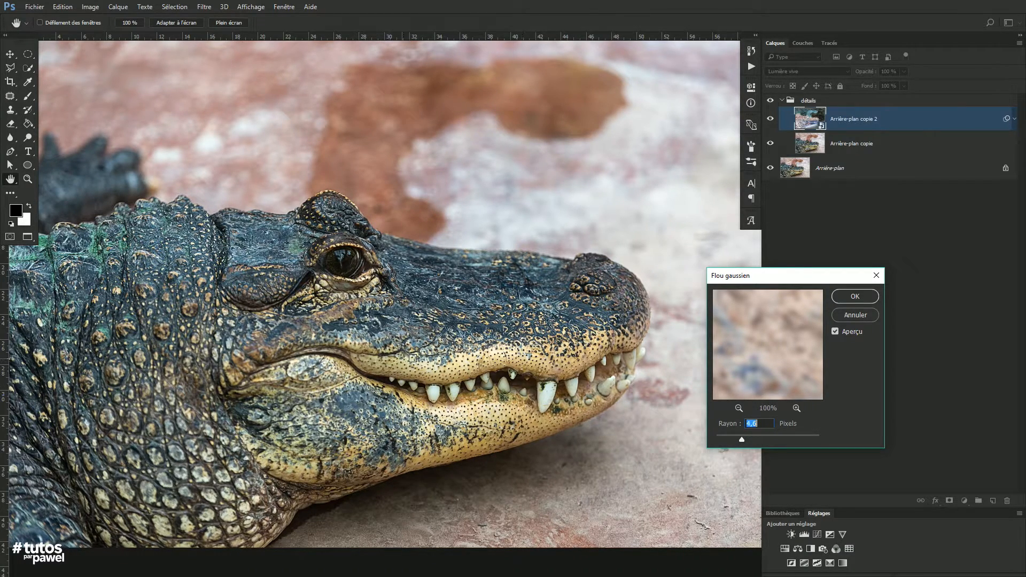
click(855, 296)
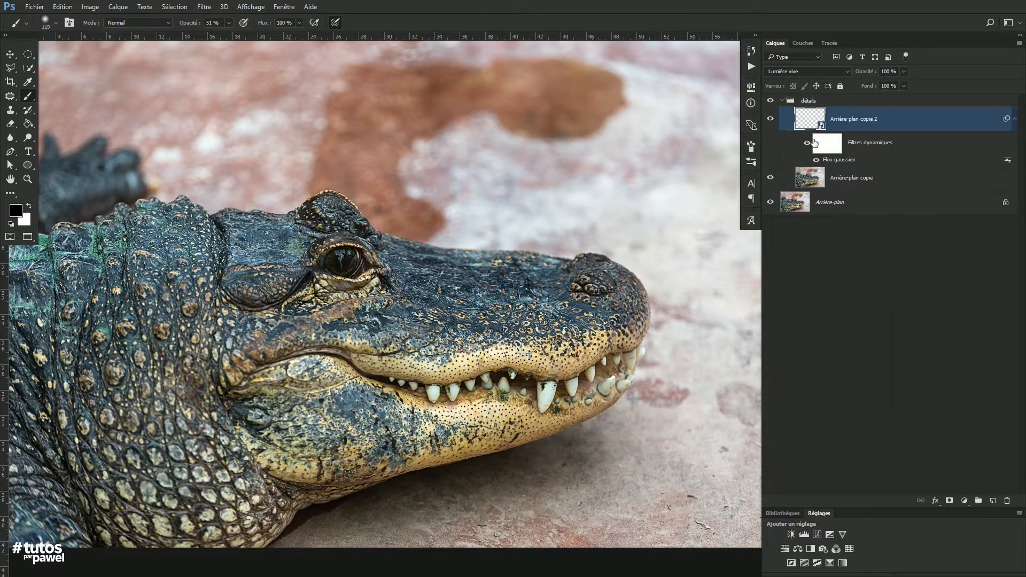
Step: Add a layer mask to the détails group and invert it to black
click(809, 101)
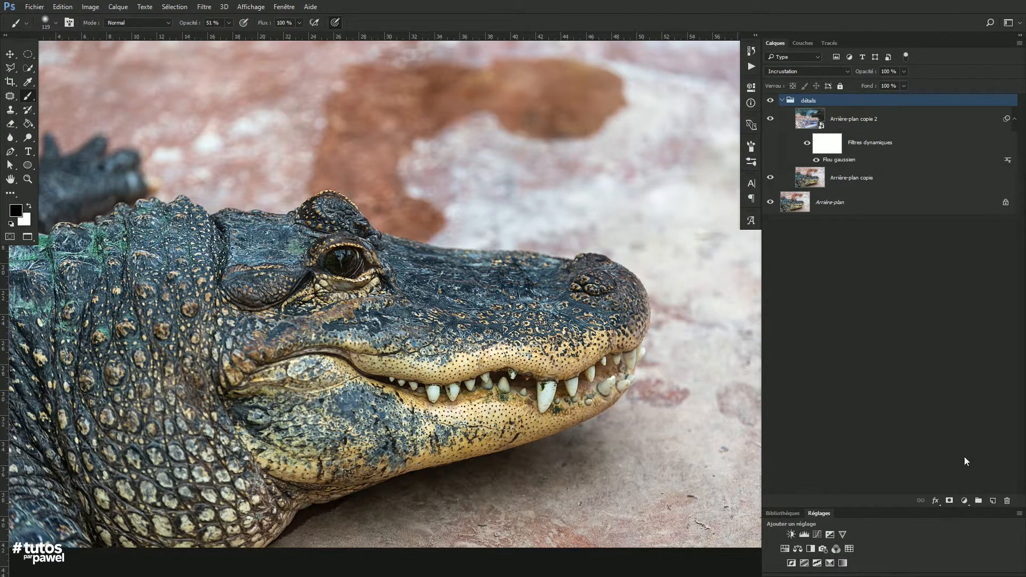
click(950, 502)
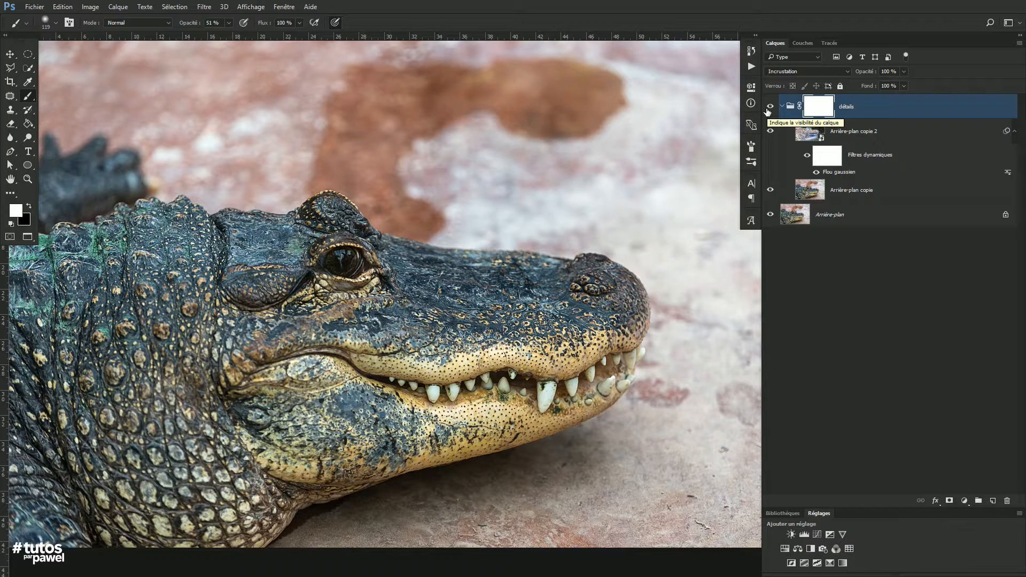
key(ctrl+i)
Step: Paint white on the détails group mask over the alligator's eye, snout and jaw, using a large soft brush with opacity raised to 75%
drag(302, 252, 337, 254)
scroll(498, 357, up, 3)
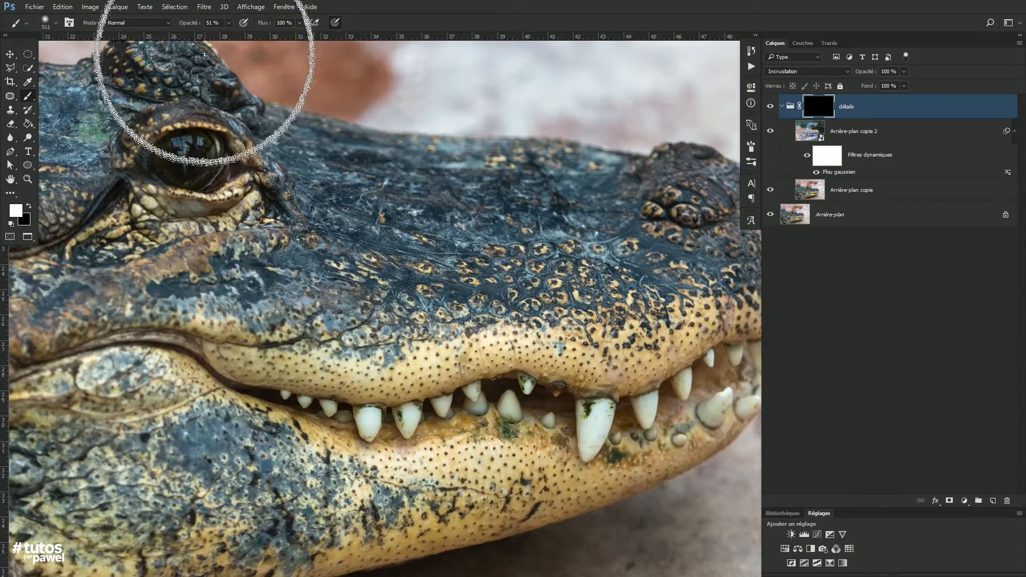
drag(189, 26, 203, 25)
mouse_move(512, 374)
mouse_down()
mouse_move(492, 339)
mouse_move(479, 358)
mouse_move(461, 360)
mouse_move(485, 374)
mouse_move(262, 375)
mouse_move(631, 385)
mouse_move(717, 319)
mouse_move(598, 333)
mouse_up()
mouse_move(640, 294)
mouse_down()
mouse_move(196, 331)
mouse_move(453, 336)
mouse_up()
click(353, 177)
mouse_move(354, 177)
mouse_down()
mouse_move(303, 217)
mouse_move(233, 234)
mouse_move(413, 229)
mouse_move(452, 252)
mouse_move(425, 284)
mouse_move(376, 301)
mouse_up()
drag(326, 279, 352, 327)
drag(338, 250, 338, 203)
drag(520, 328, 369, 290)
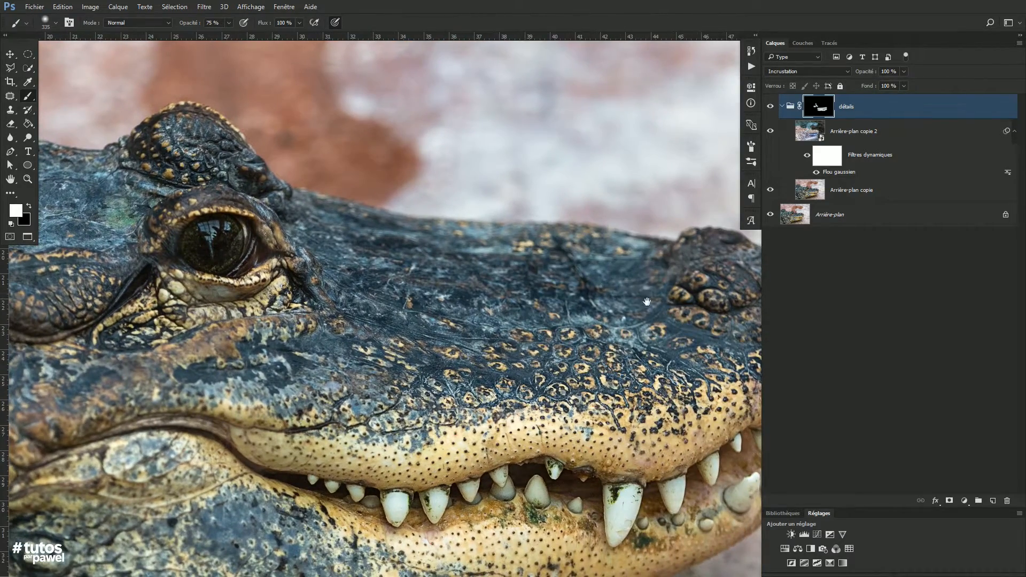
drag(642, 300, 449, 290)
key(ctrl+minus)
key(ctrl+minus)
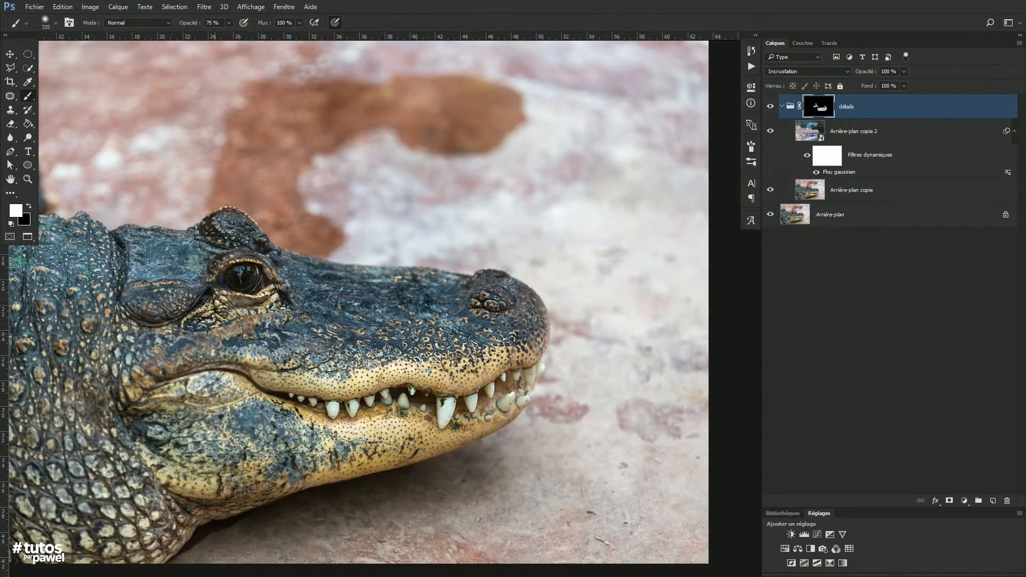
drag(221, 312, 402, 306)
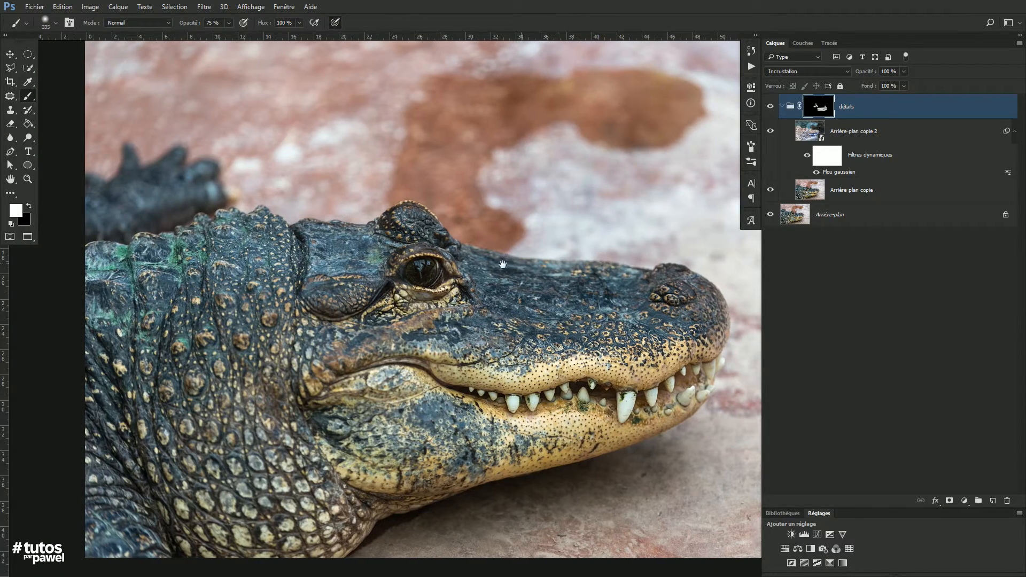
drag(536, 209, 459, 207)
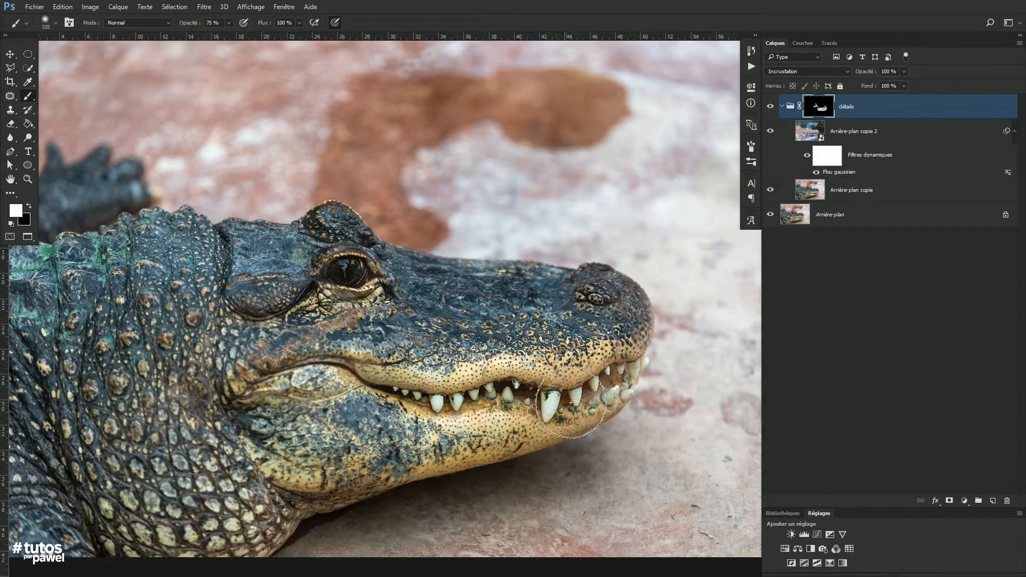
drag(481, 469, 460, 424)
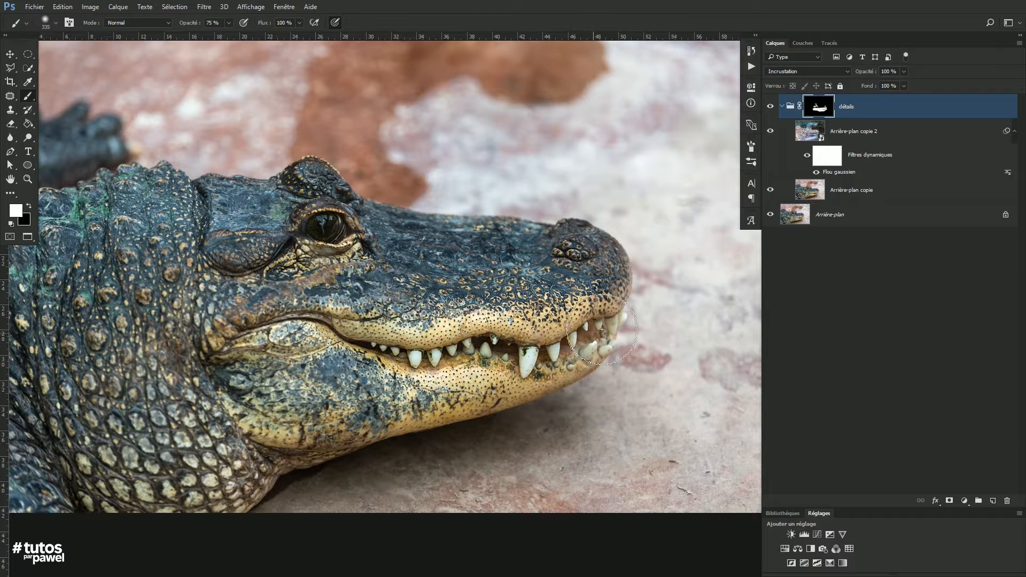
Step: Compare the alligator photo with and without the détails group and examine the snout and teeth up close
click(771, 107)
click(770, 111)
click(772, 110)
click(770, 108)
click(771, 107)
click(773, 108)
ctrl+click(457, 345)
ctrl+click(458, 346)
mouse_move(600, 340)
mouse_down()
mouse_move(450, 350)
mouse_move(489, 363)
mouse_up()
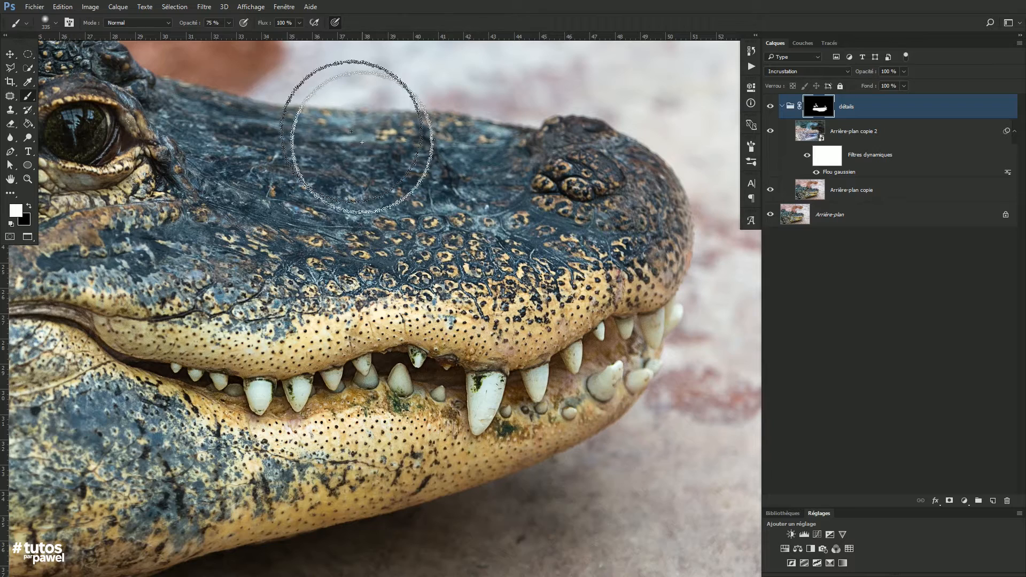
Step: Switch to the open photo 2016-10-08 Baie de Somme CPB-6819.dng and view it in full
click(284, 6)
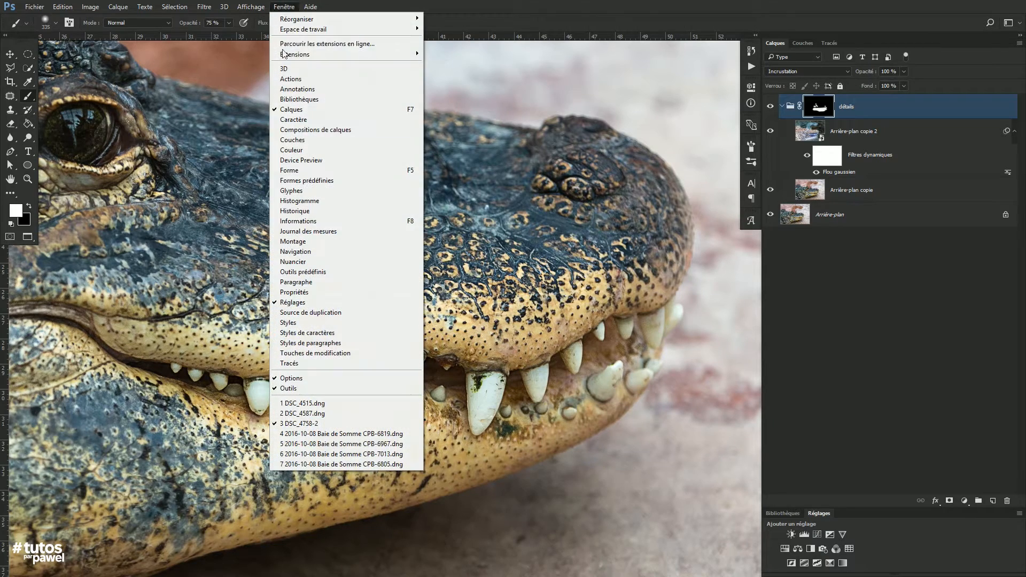
click(325, 434)
alt+click(494, 323)
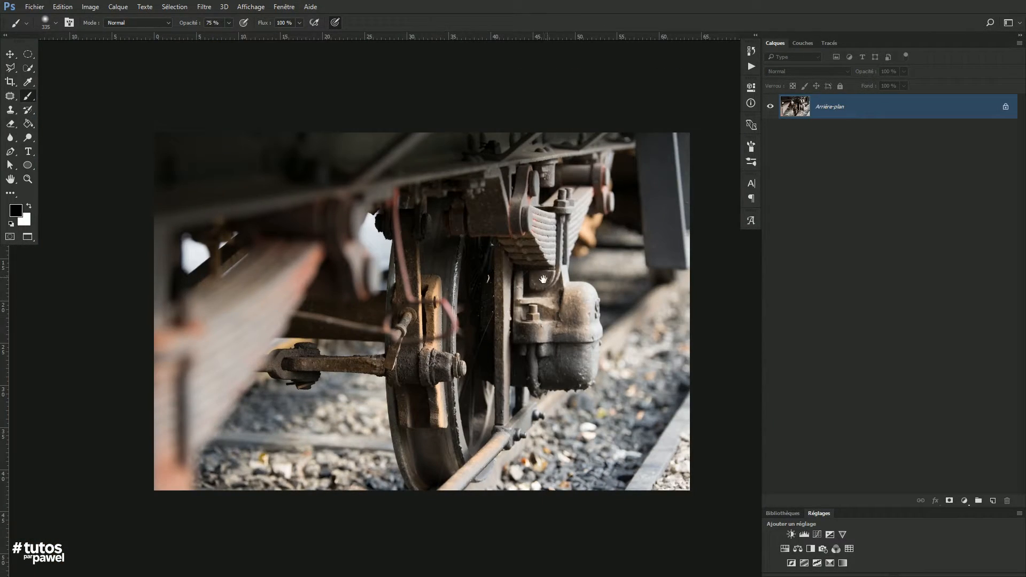
drag(546, 276, 538, 280)
Step: Duplicate the Arrière-plan layer twice, group the two copies and expand the new group
drag(795, 107, 992, 501)
drag(795, 107, 993, 501)
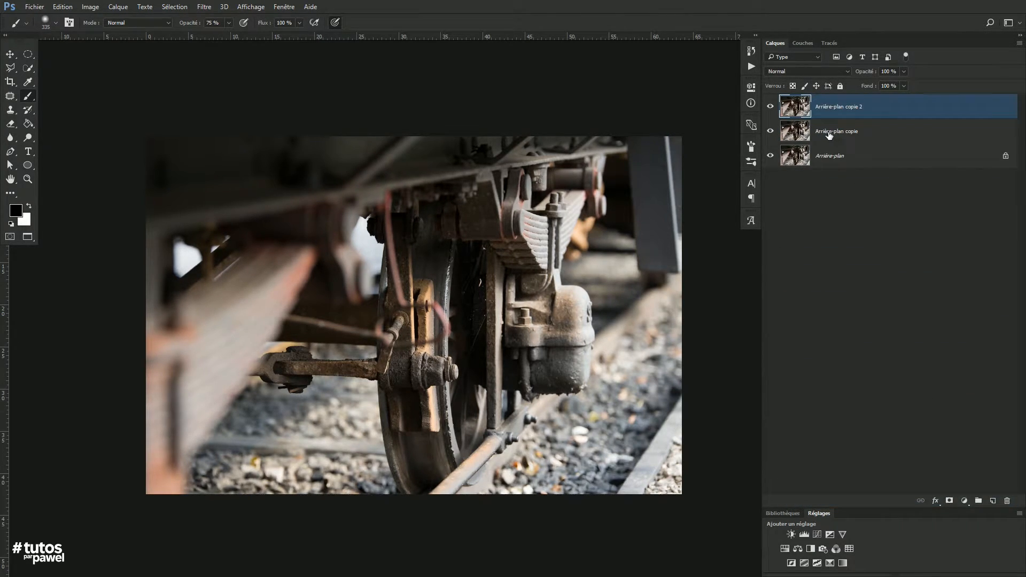
shift+click(829, 135)
click(981, 501)
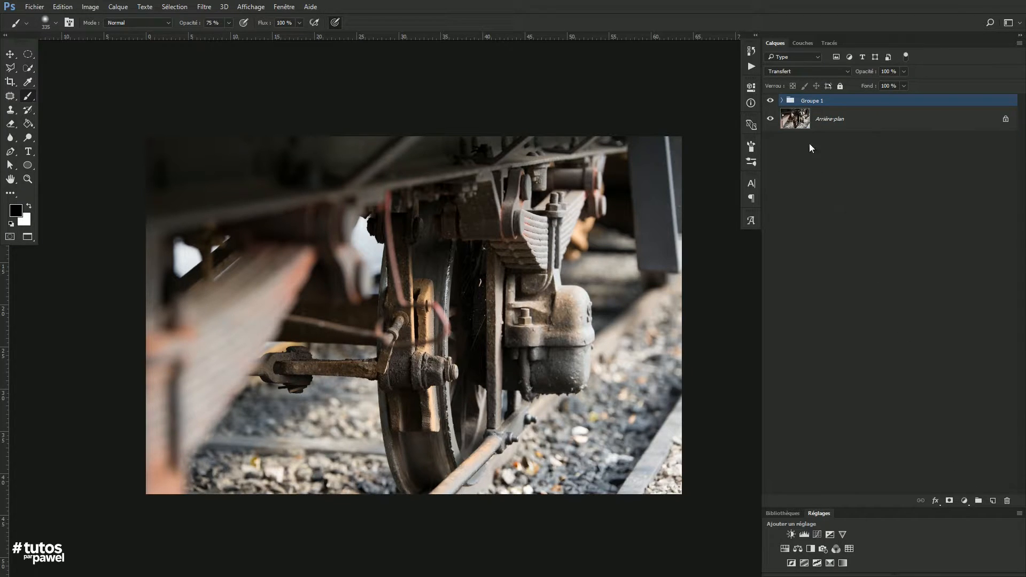
click(783, 101)
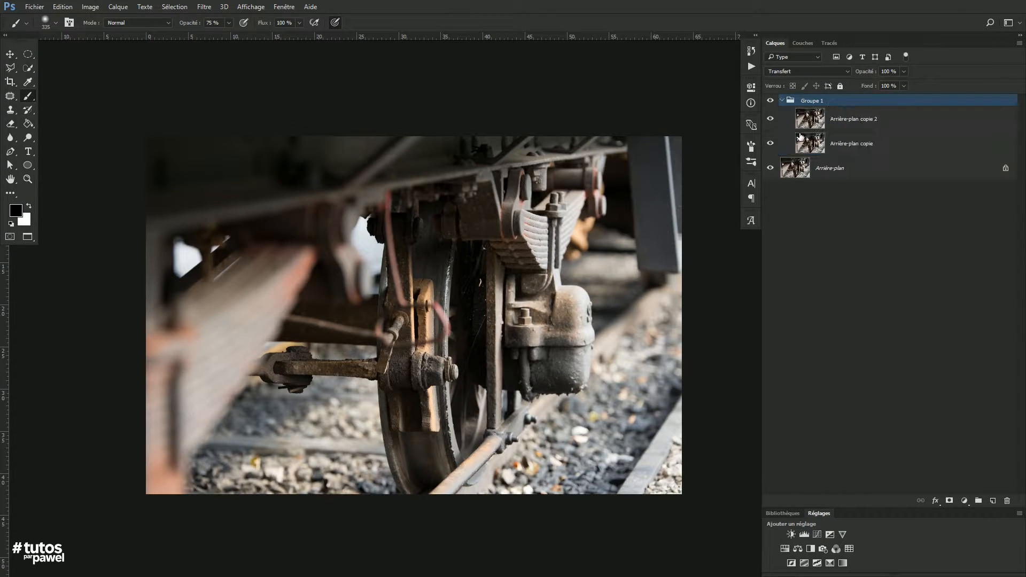
click(855, 143)
click(793, 72)
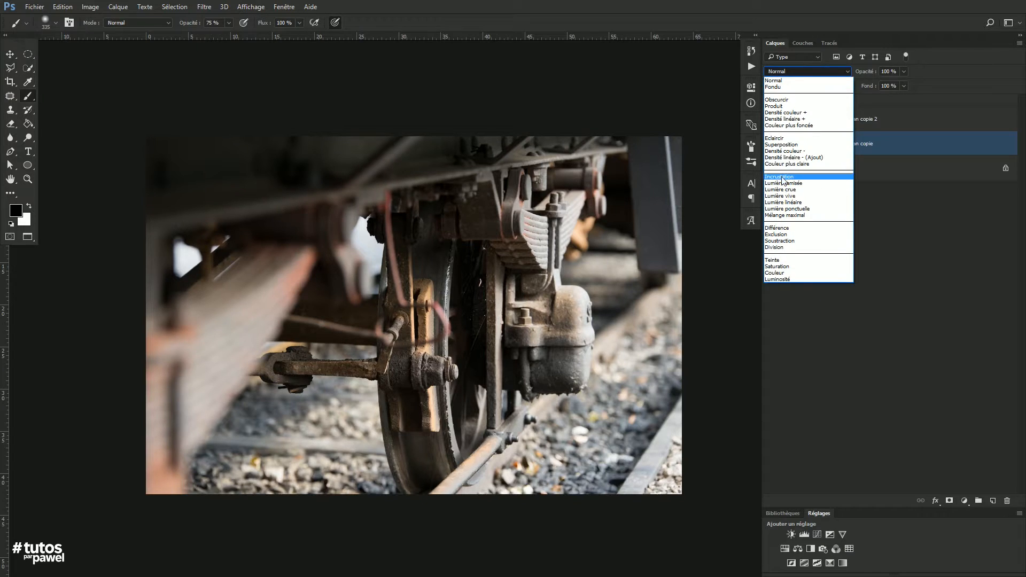
key(Escape)
Step: Invert the colours of the Arrière-plan copie 2 layer and convert it to a smart object
click(855, 119)
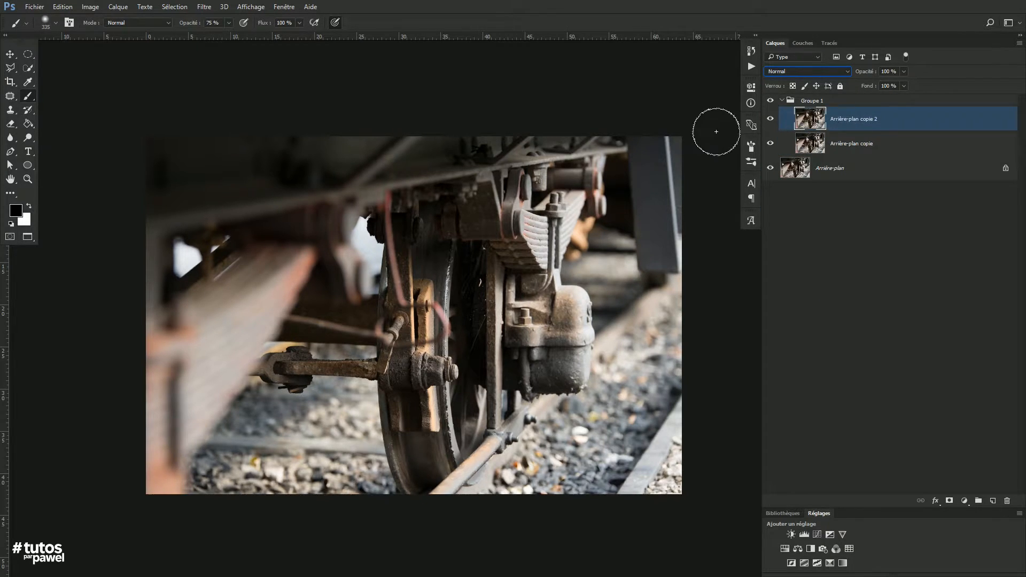
key(ctrl+i)
right_click(893, 125)
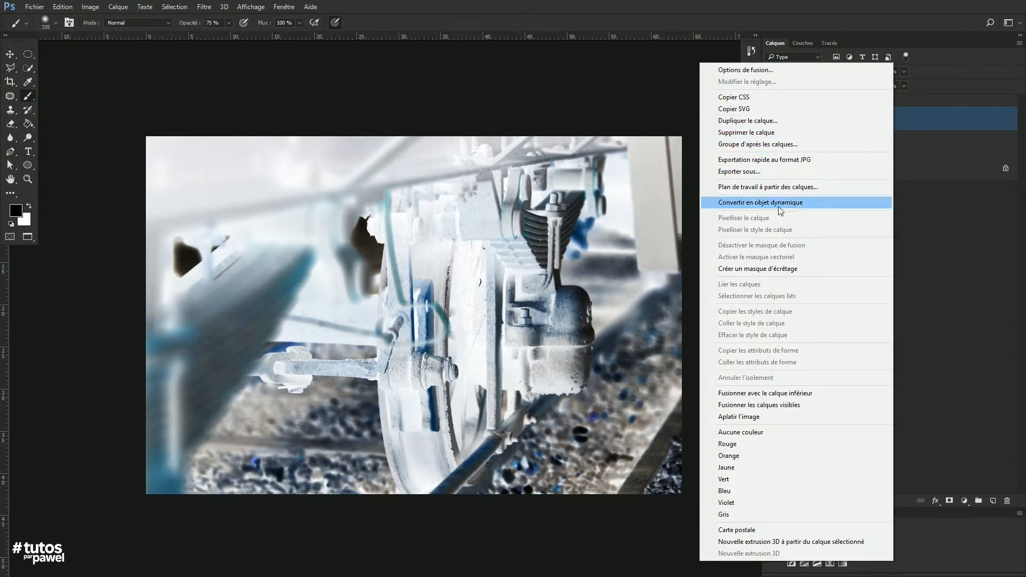
click(749, 200)
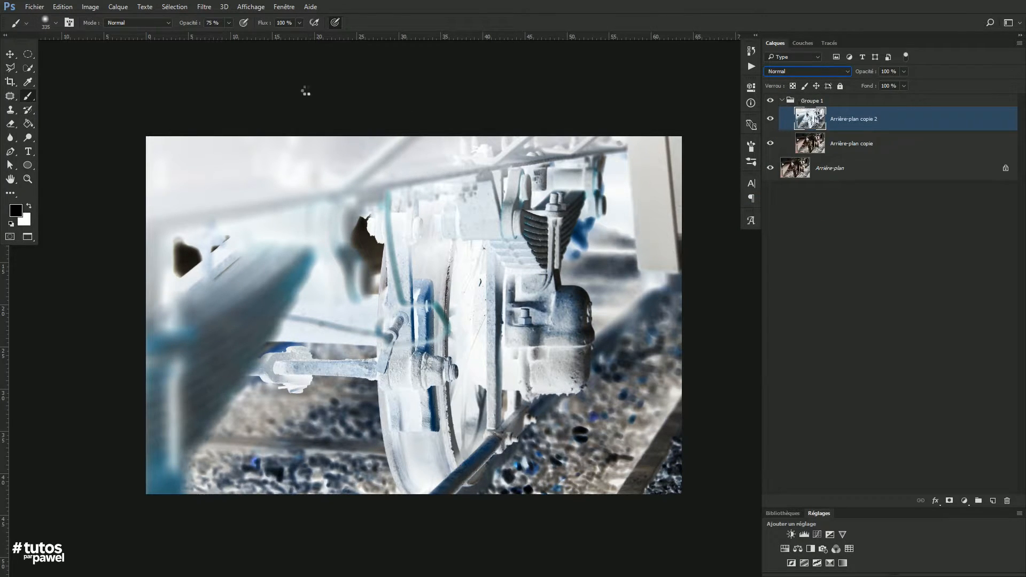
click(91, 7)
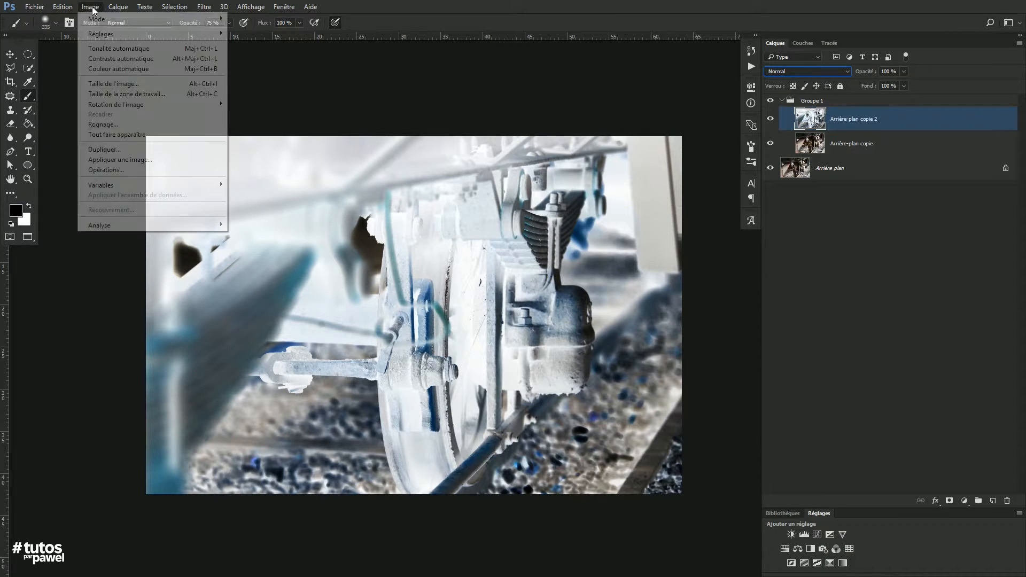
click(267, 104)
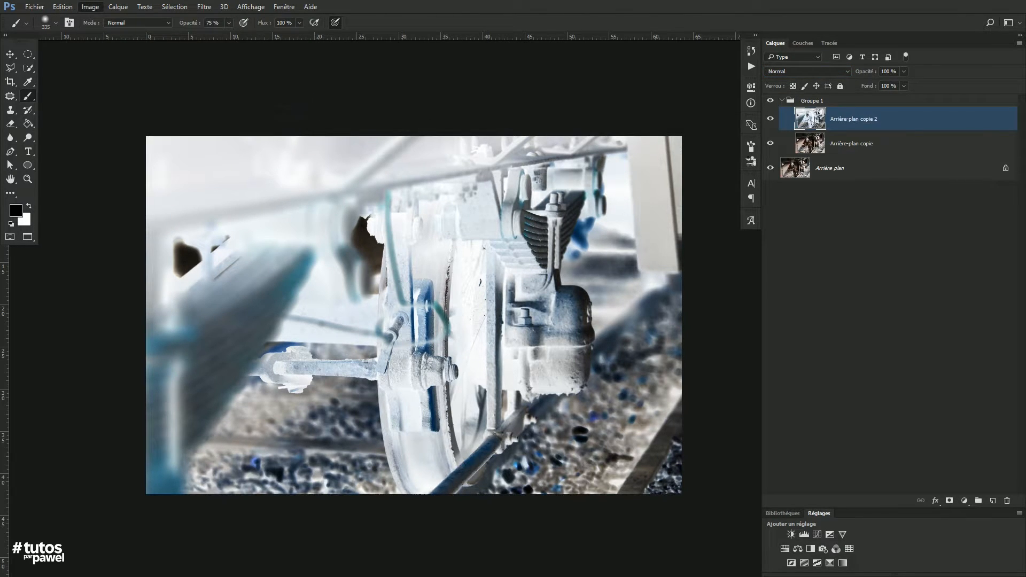
right_click(872, 122)
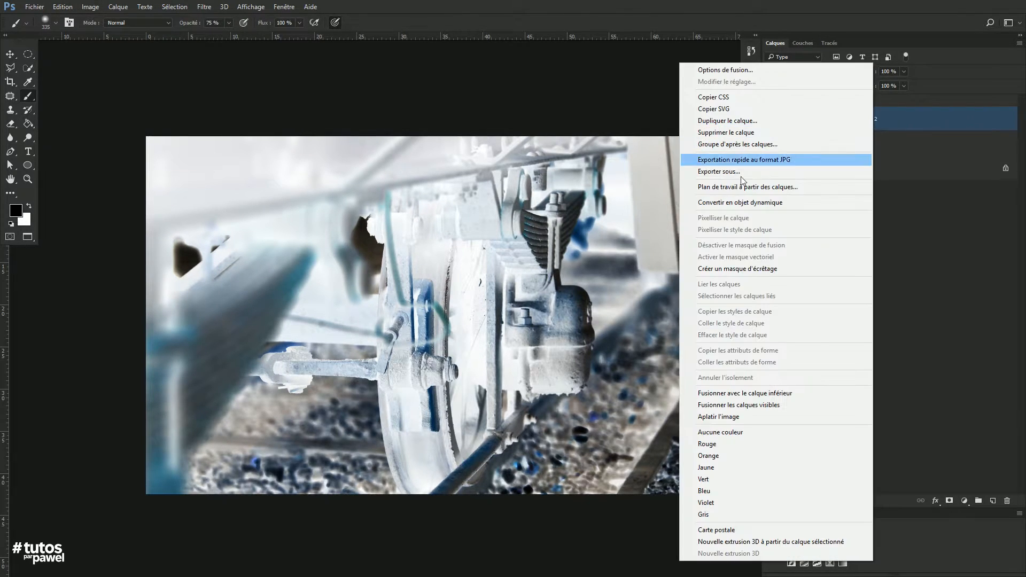
click(718, 203)
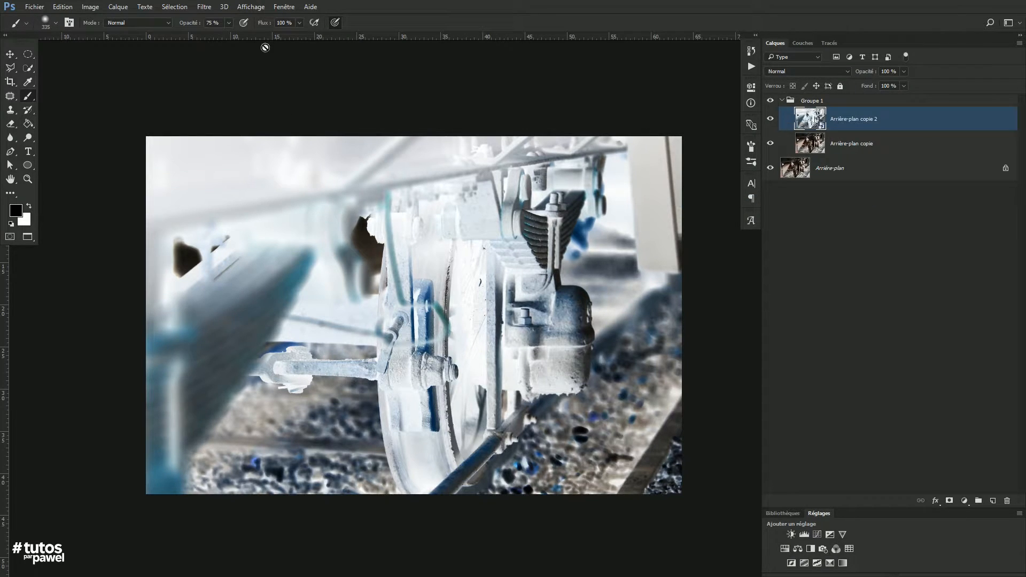
Step: Set the blend mode of Groupe 1 to Incrustation and that of the Arrière-plan copie 2 layer to Lumière vive
click(806, 101)
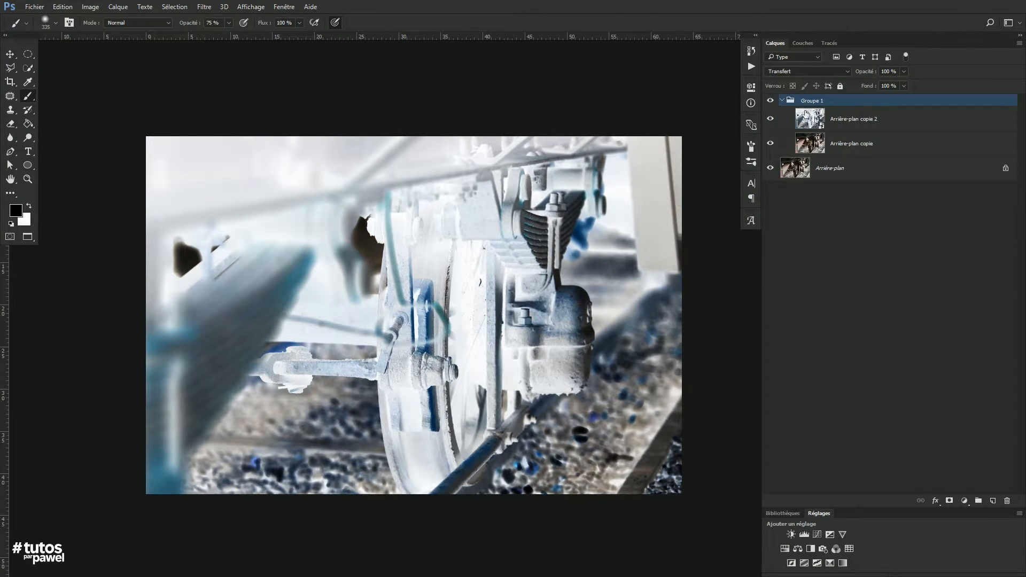
click(807, 71)
click(771, 188)
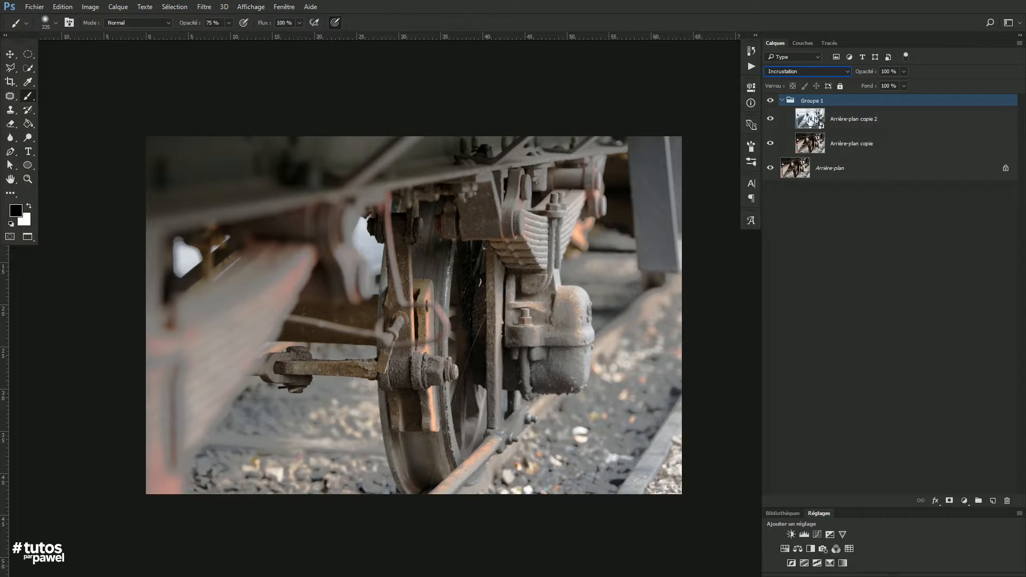
click(808, 121)
click(788, 70)
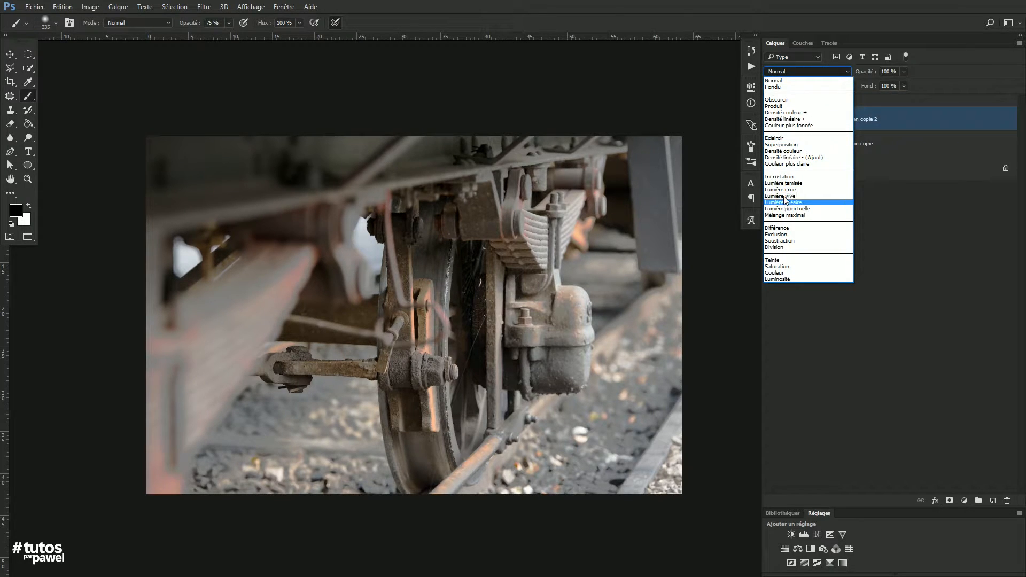
click(783, 196)
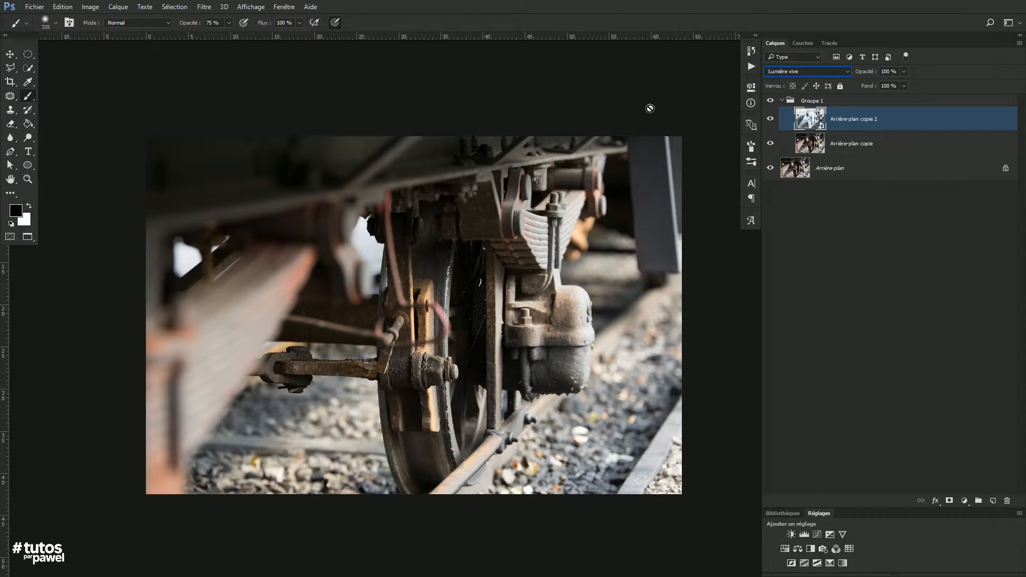
Step: Start a Gaussian blur on Arrière-plan copie 2 with a radius of 7.6 pixels and compare its preview on the wheel mechanism
click(204, 7)
mouse_move(225, 155)
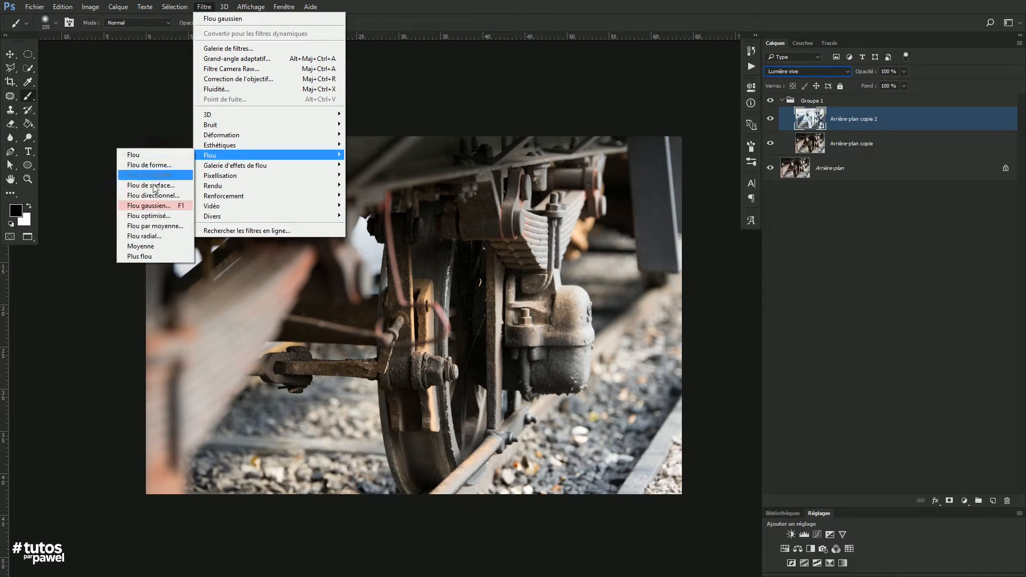
click(141, 207)
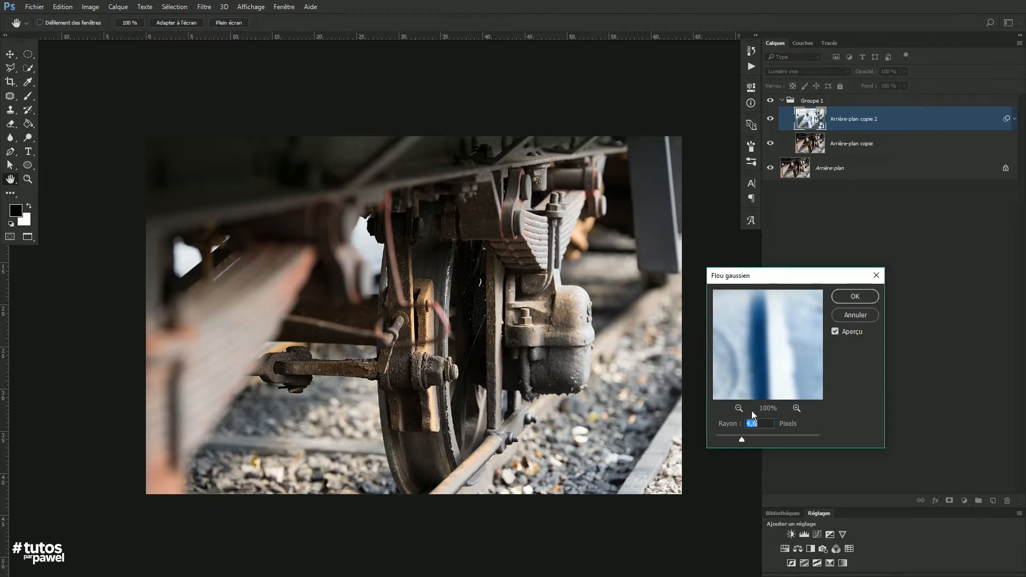
drag(742, 438, 751, 438)
scroll(421, 334, up, 2)
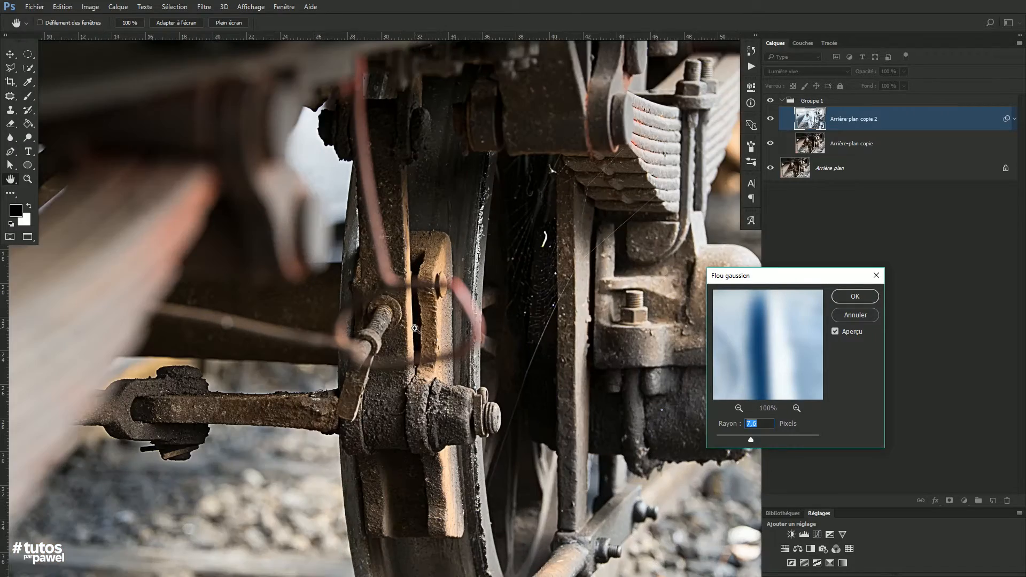
click(835, 332)
click(835, 332)
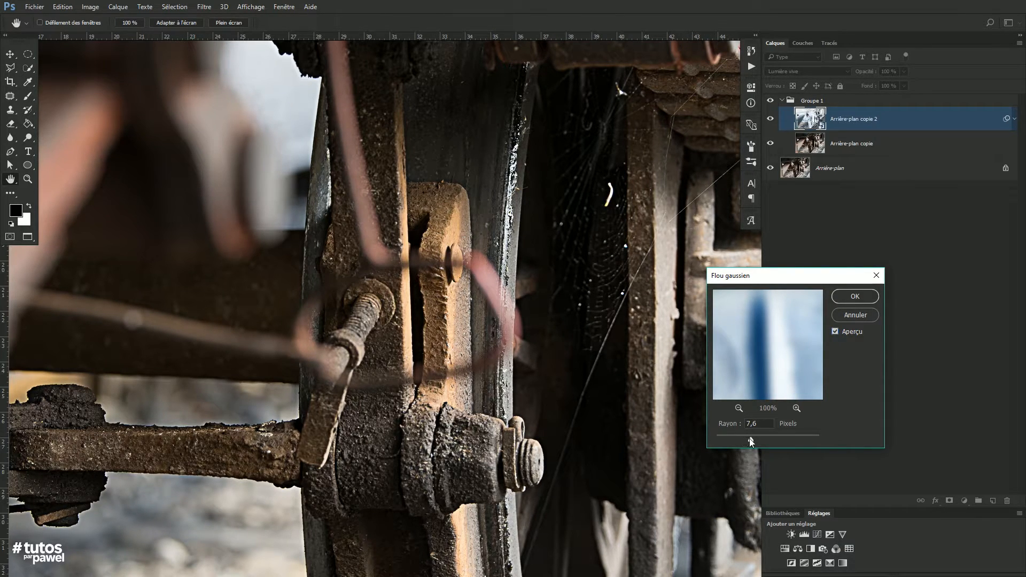
Step: Lower the Gaussian blur radius slightly, compare the preview again and apply the filter
drag(746, 438, 742, 437)
click(835, 332)
click(836, 333)
click(854, 297)
key(b)
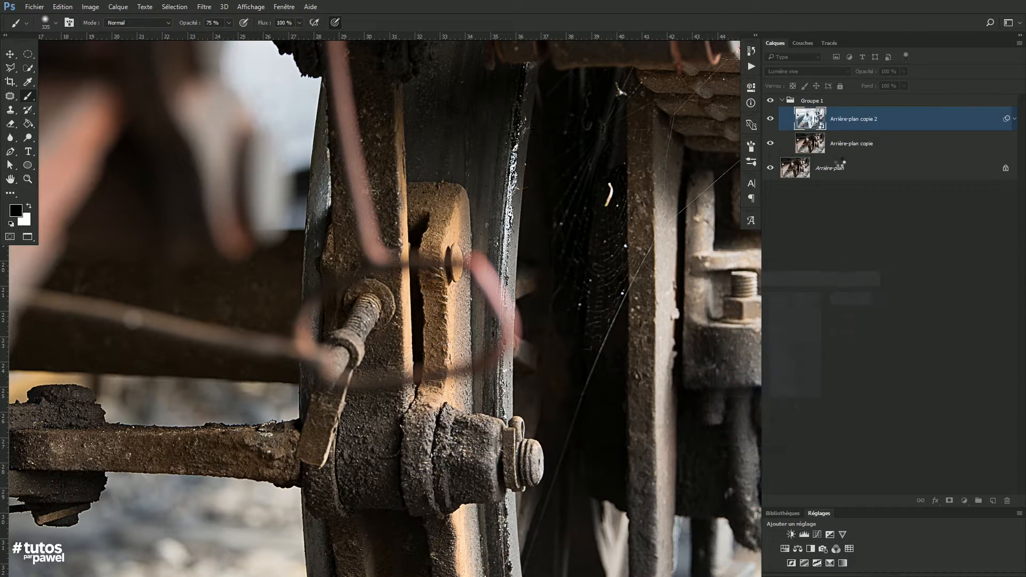
Step: Add a layer mask to Groupe 1 and invert it to black to hide the sharpening
click(806, 101)
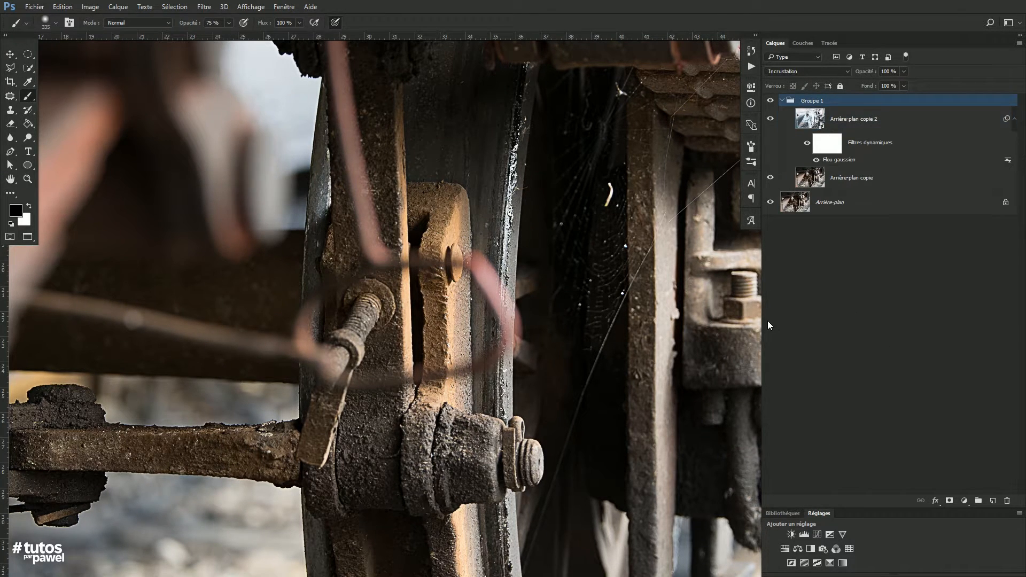
click(946, 498)
key(ctrl+i)
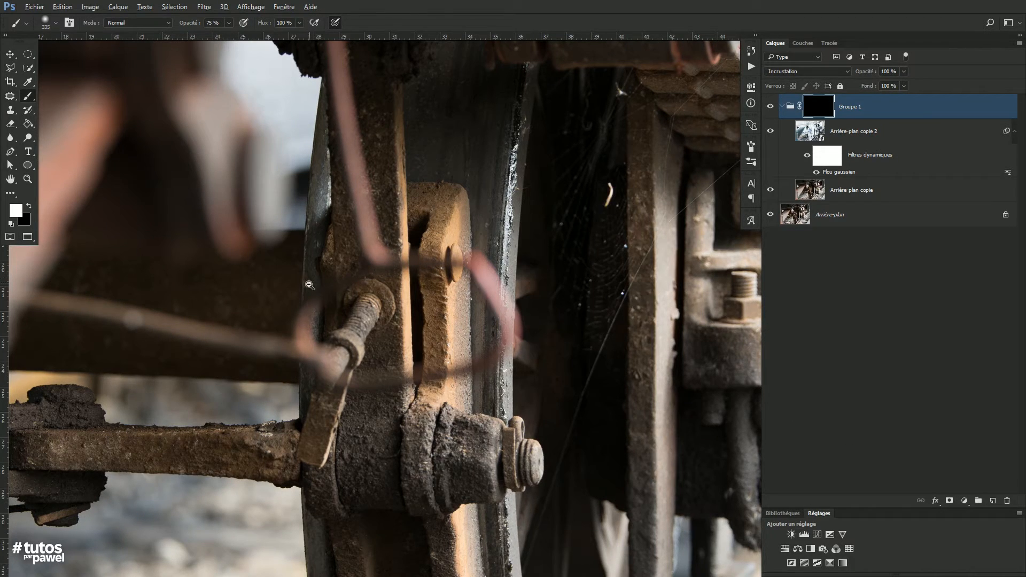
Step: Paint white on the Groupe 1 mask over the wheel, its connecting rod and the neighbouring metal parts, adjusting the brush size for finer areas
mouse_move(408, 386)
mouse_down()
mouse_move(405, 298)
mouse_move(390, 332)
mouse_move(408, 355)
mouse_move(458, 323)
mouse_move(309, 297)
mouse_move(332, 286)
mouse_move(362, 171)
mouse_up()
mouse_move(389, 246)
mouse_down()
mouse_move(369, 406)
mouse_move(378, 124)
mouse_move(374, 205)
mouse_up()
drag(515, 325, 360, 200)
mouse_move(410, 223)
mouse_down()
mouse_move(442, 128)
mouse_move(420, 202)
mouse_move(474, 362)
mouse_move(576, 247)
mouse_move(645, 217)
mouse_up()
drag(550, 369, 619, 131)
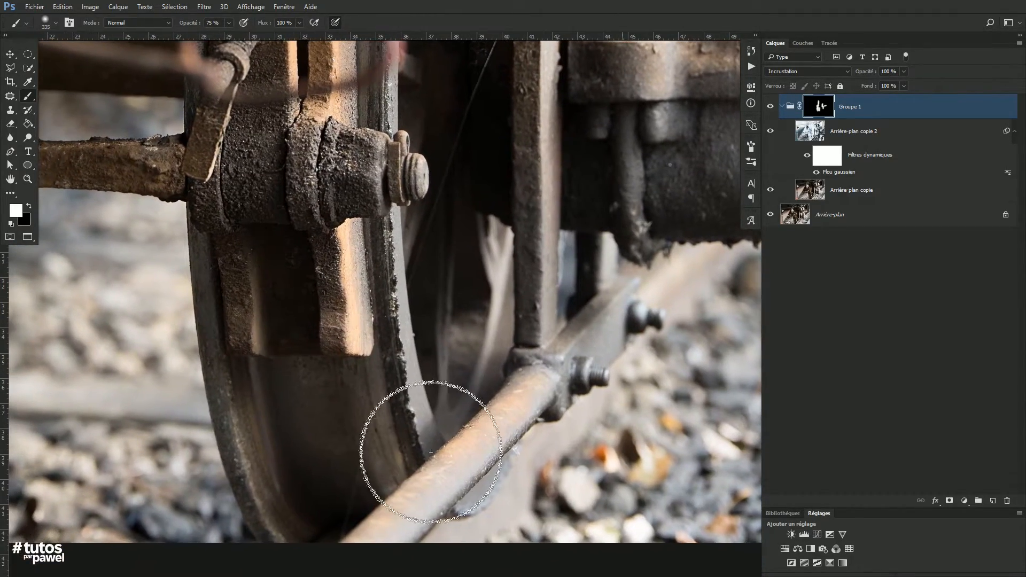
drag(574, 367, 470, 433)
mouse_move(313, 320)
mouse_down()
mouse_move(332, 355)
mouse_move(269, 376)
mouse_move(284, 222)
mouse_move(546, 285)
mouse_up()
mouse_move(394, 241)
alt+mouse_down()
mouse_move(298, 230)
mouse_move(138, 236)
mouse_move(210, 294)
mouse_move(209, 238)
alt+mouse_up()
drag(464, 210, 376, 360)
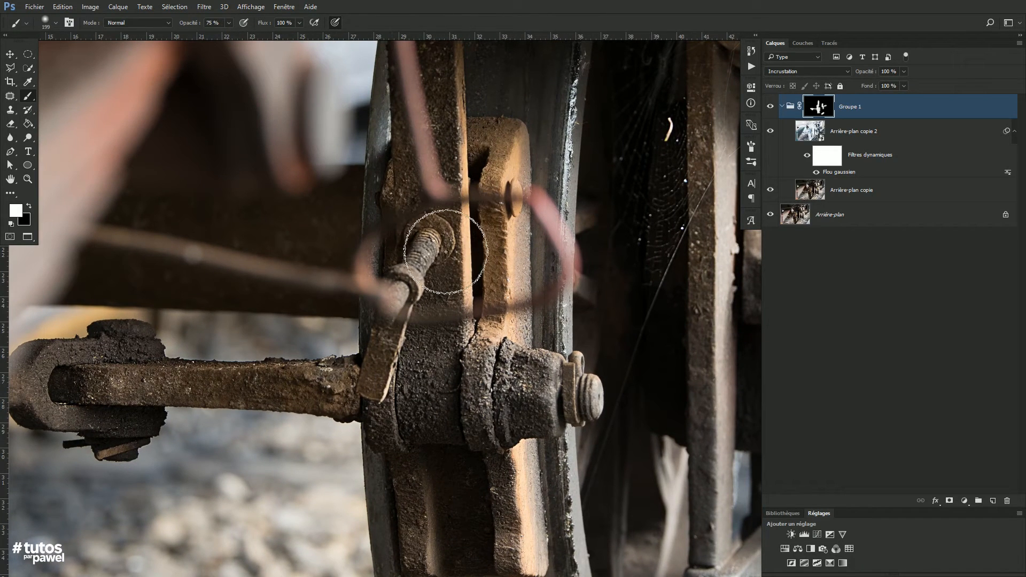
alt+click(537, 369)
alt+click(538, 369)
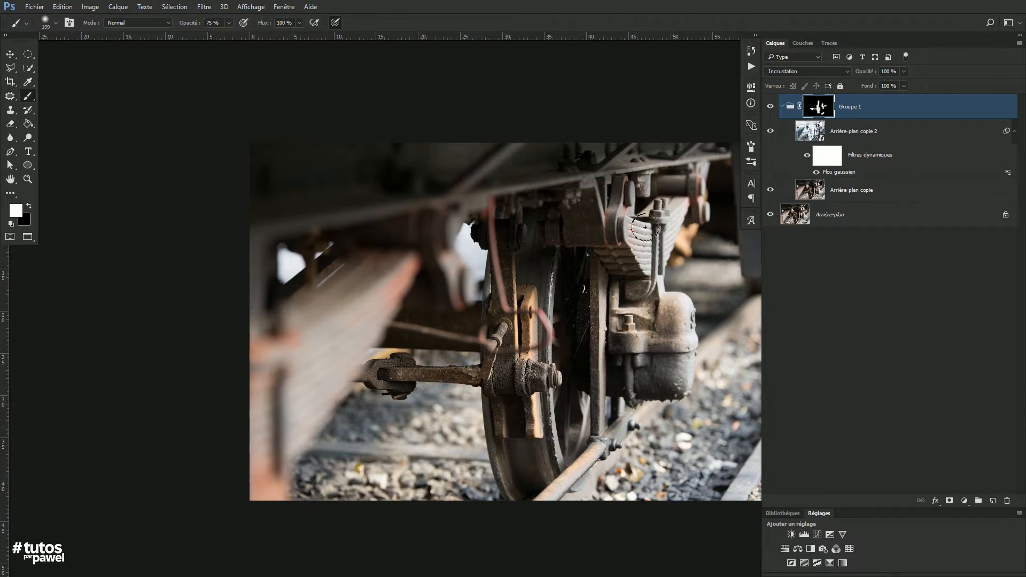
Step: Switch to the 2016-10-08 Baie de Somme CPB-6967.dng photo and duplicate its background layer twice
click(288, 7)
mouse_move(251, 7)
mouse_move(283, 7)
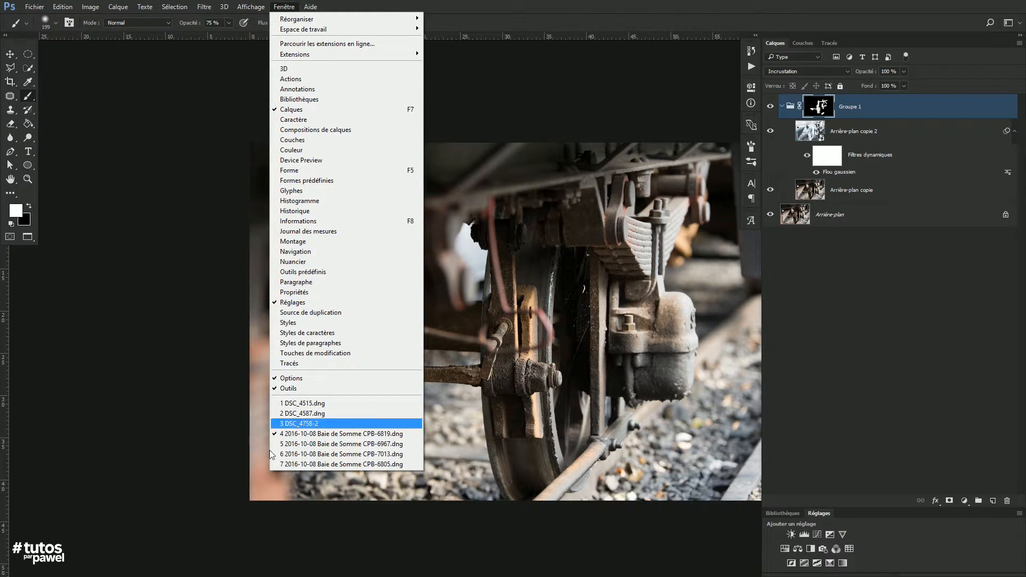
click(290, 444)
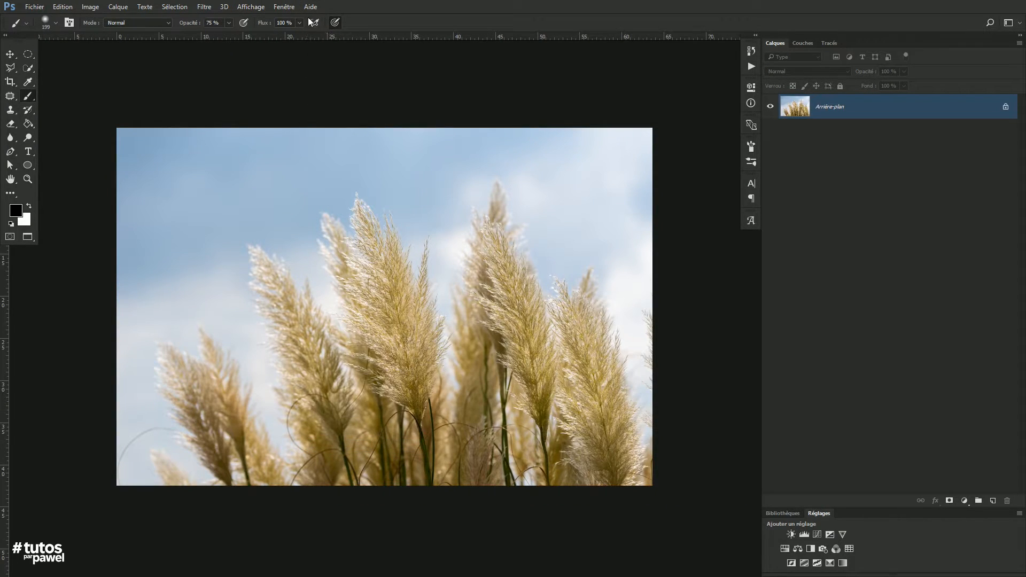
scroll(385, 313, up, 3)
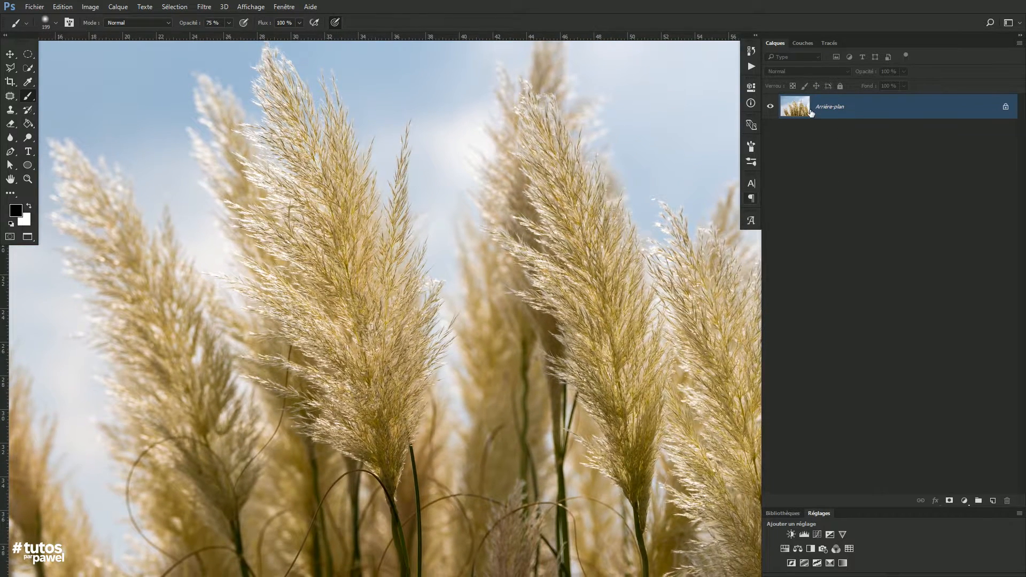
drag(812, 112, 993, 501)
key(ctrl+j)
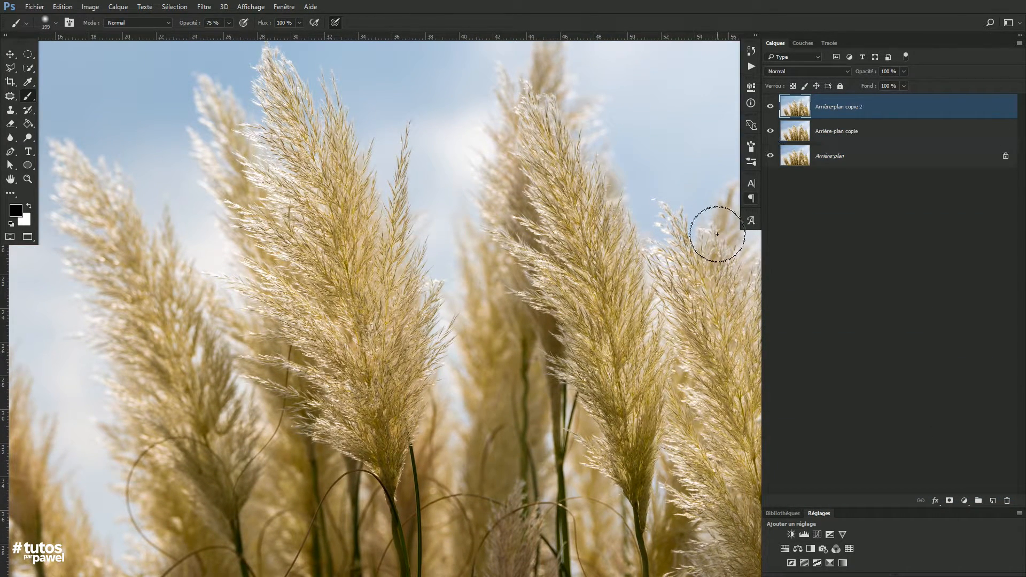
Step: Set the Arrière-plan copie layer's blend mode to Incrustation and group it with Arrière-plan copie 2
click(802, 127)
click(800, 71)
click(776, 174)
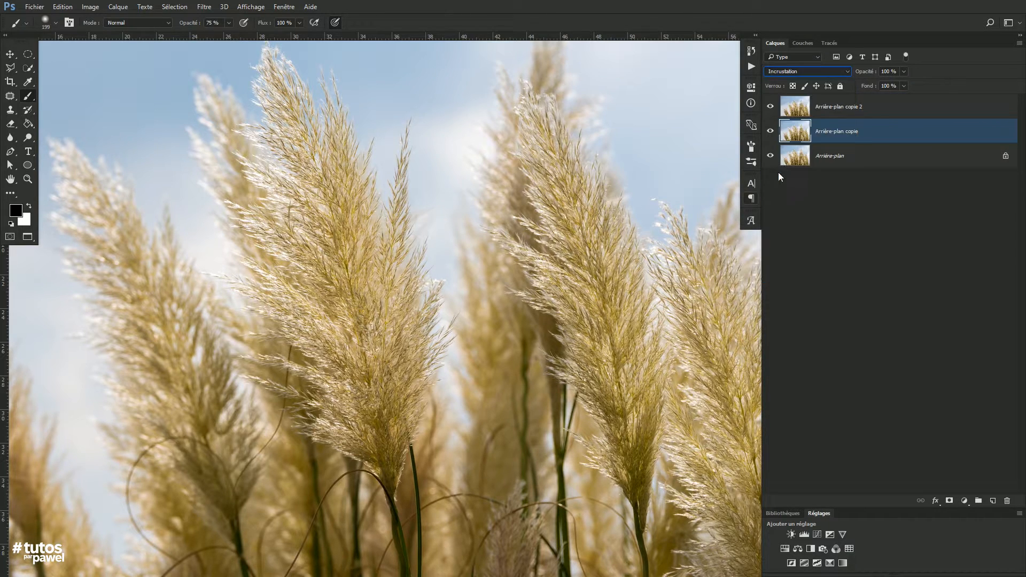
shift+click(830, 109)
click(978, 501)
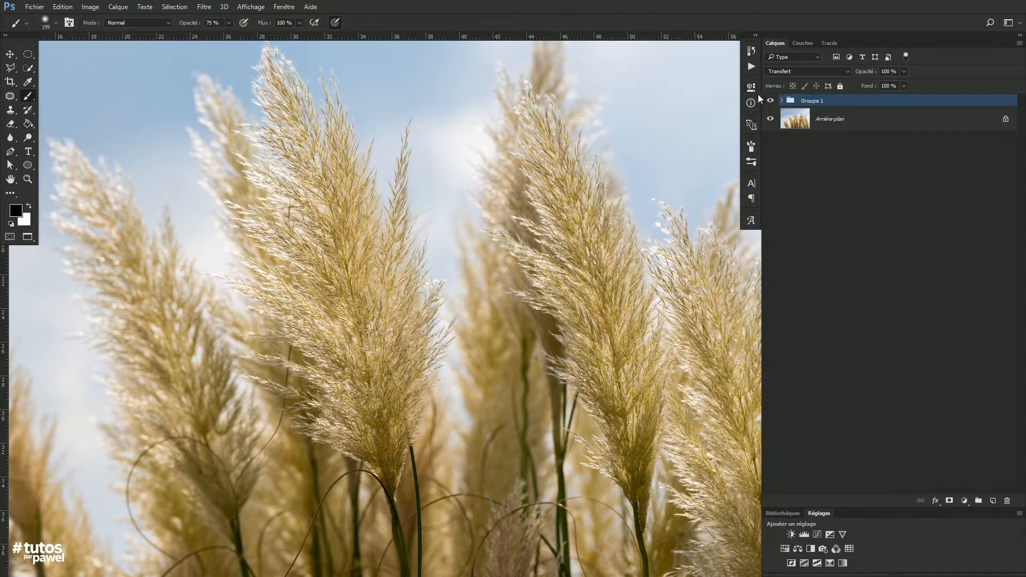
Step: Set the Arrière-plan copie 2 layer inside the group to Lumière vive and invert its colours
click(781, 102)
click(802, 118)
click(798, 72)
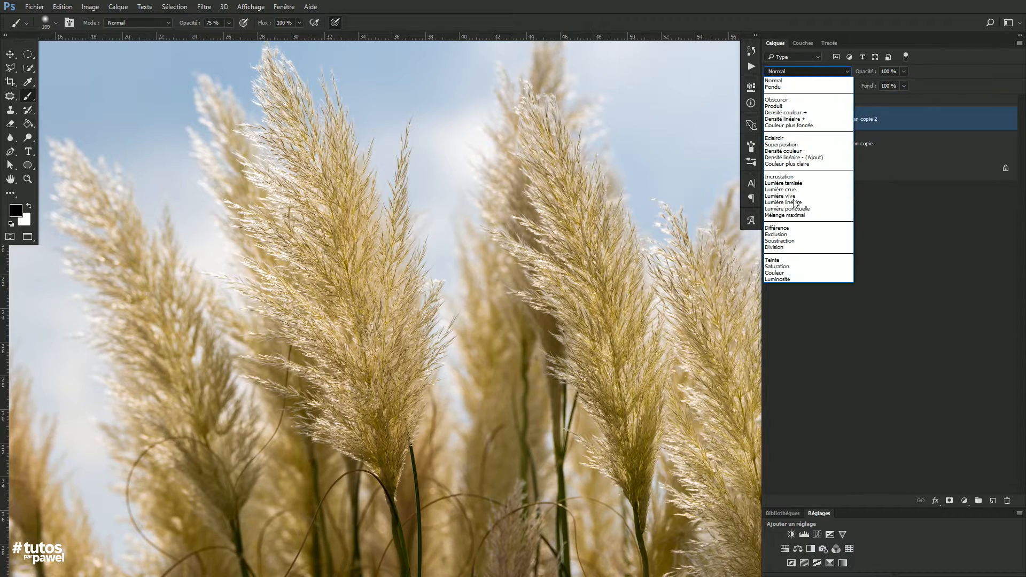
click(783, 195)
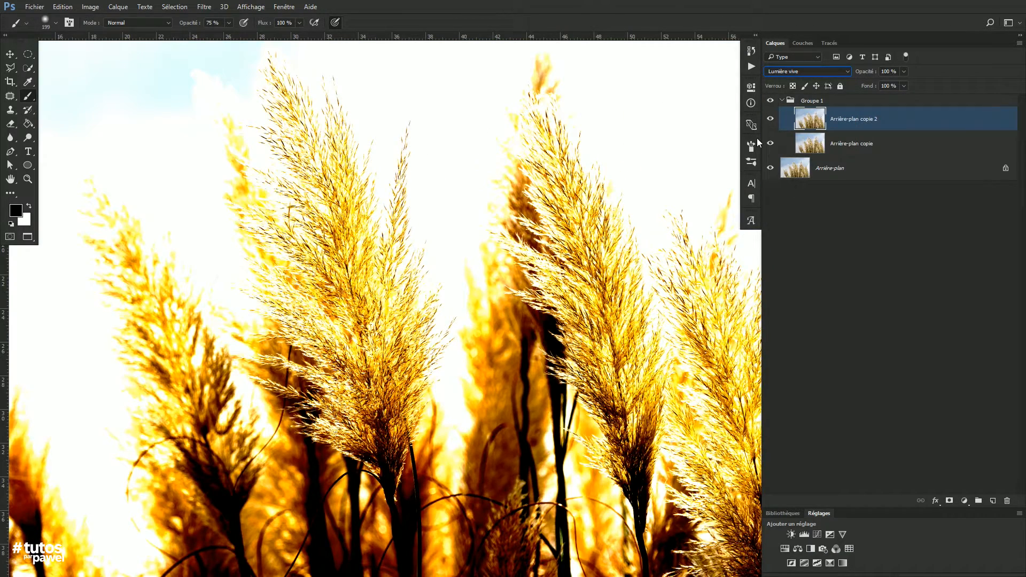
key(ctrl+i)
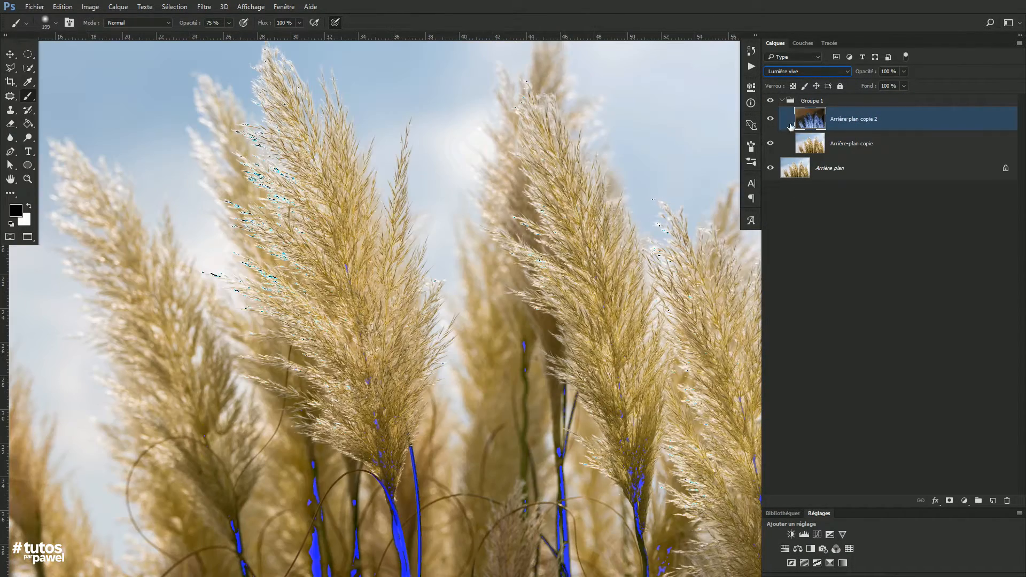
Step: Set the blend mode of Groupe 1 to Incrustation
click(819, 101)
click(808, 71)
click(802, 191)
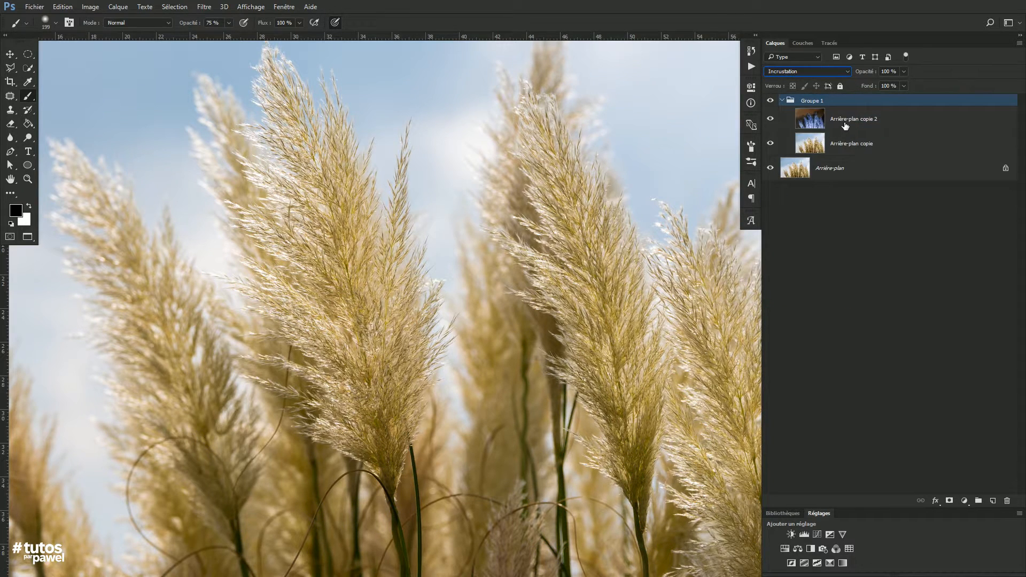
Step: Try to convert the Arrière-plan copie 2 layer to a smart object, checking the image mode options between attempts
right_click(844, 126)
click(689, 202)
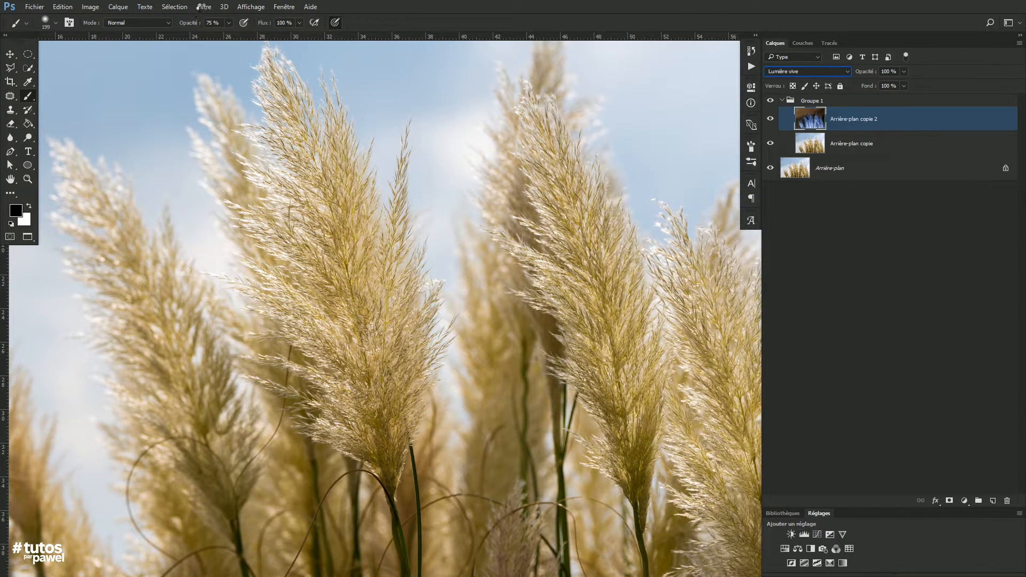
click(91, 7)
mouse_move(104, 19)
click(277, 102)
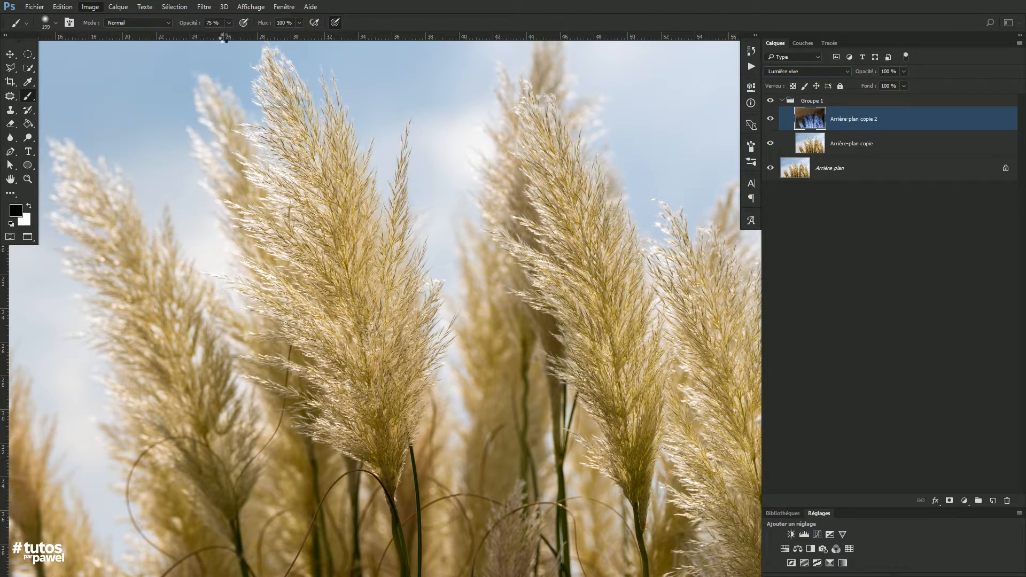
right_click(891, 120)
click(748, 202)
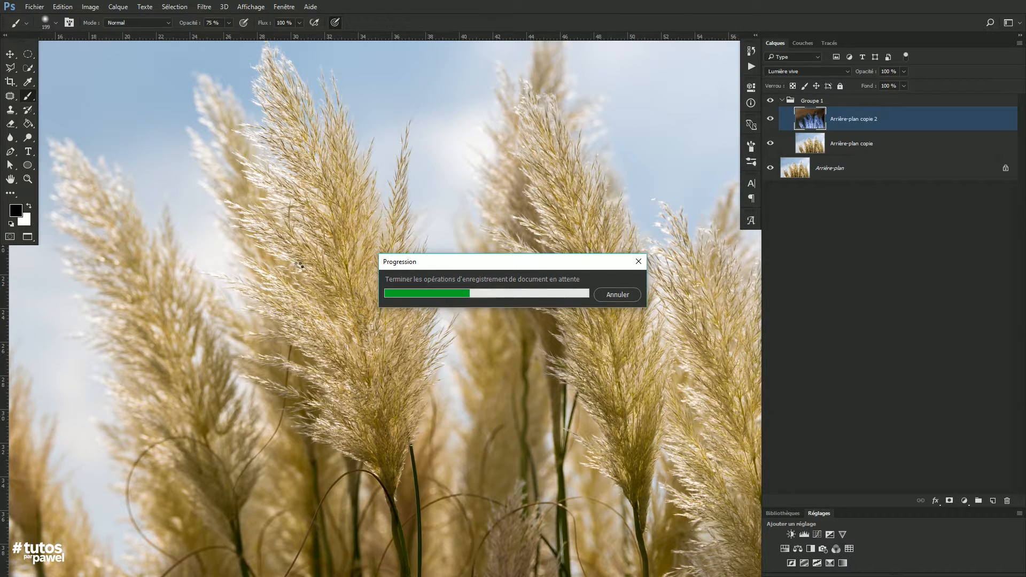
click(90, 6)
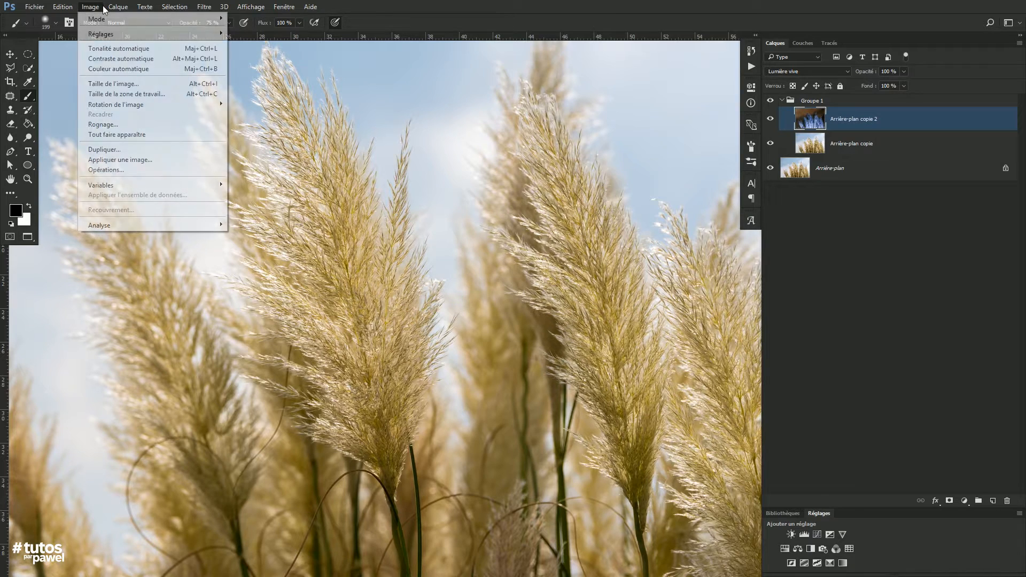
mouse_move(107, 18)
key(Escape)
key(Escape)
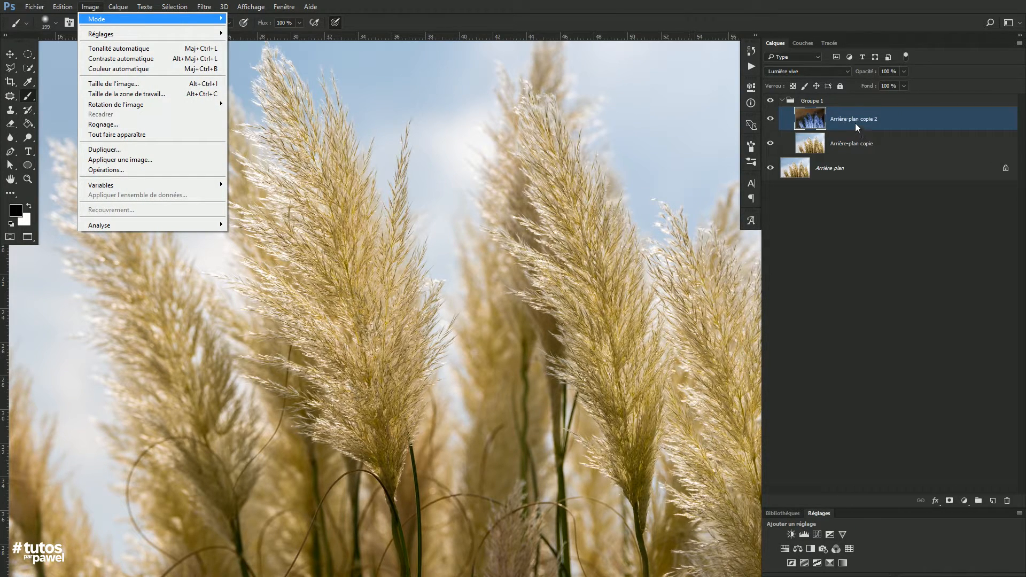
Step: Apply a Gaussian blur to the Arrière-plan copie 2 layer with a radius slightly below 4.6 pixels
click(205, 6)
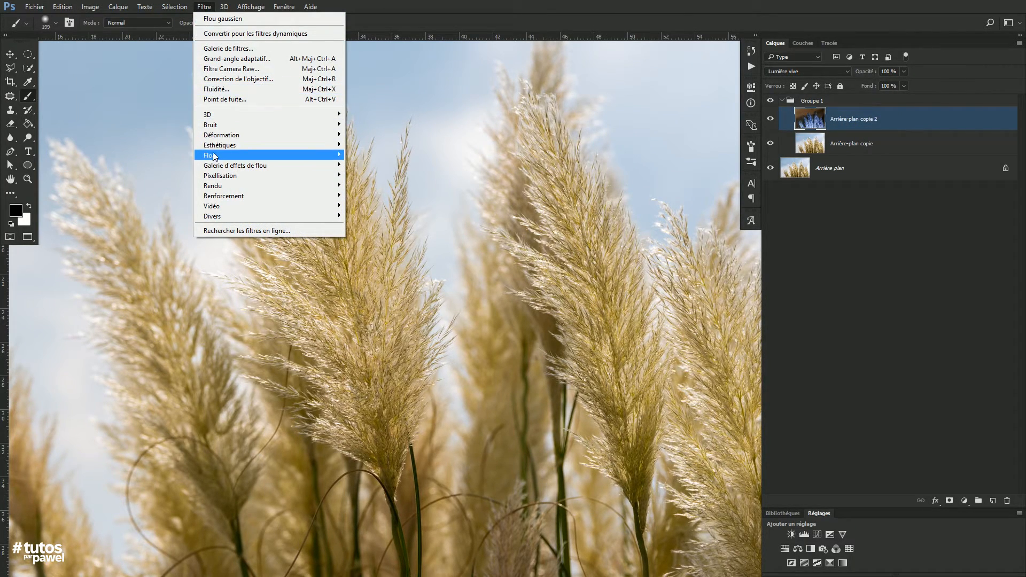
mouse_move(211, 155)
click(137, 206)
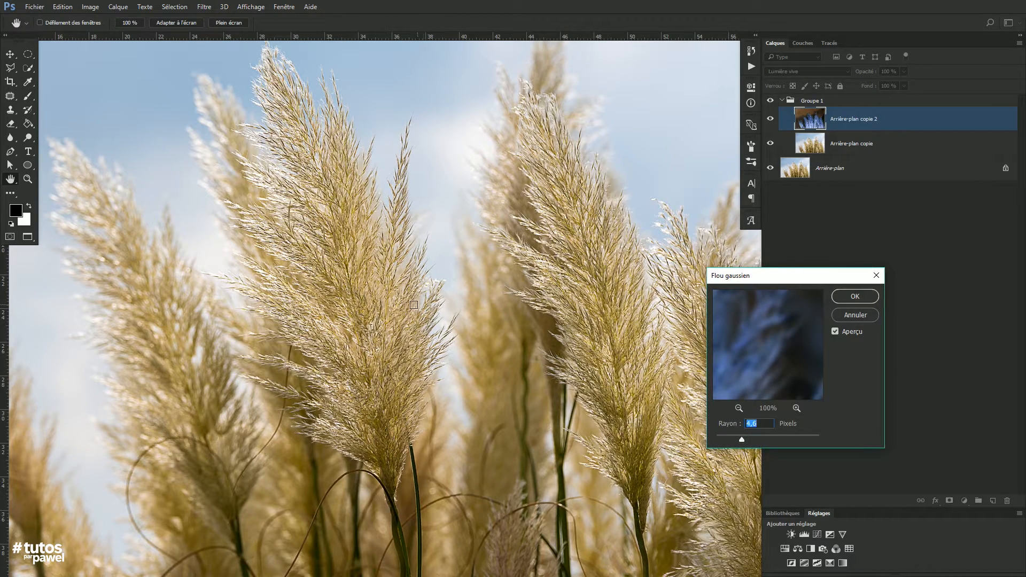
drag(742, 438, 734, 438)
drag(740, 441, 732, 441)
drag(734, 439, 732, 438)
click(850, 296)
key(b)
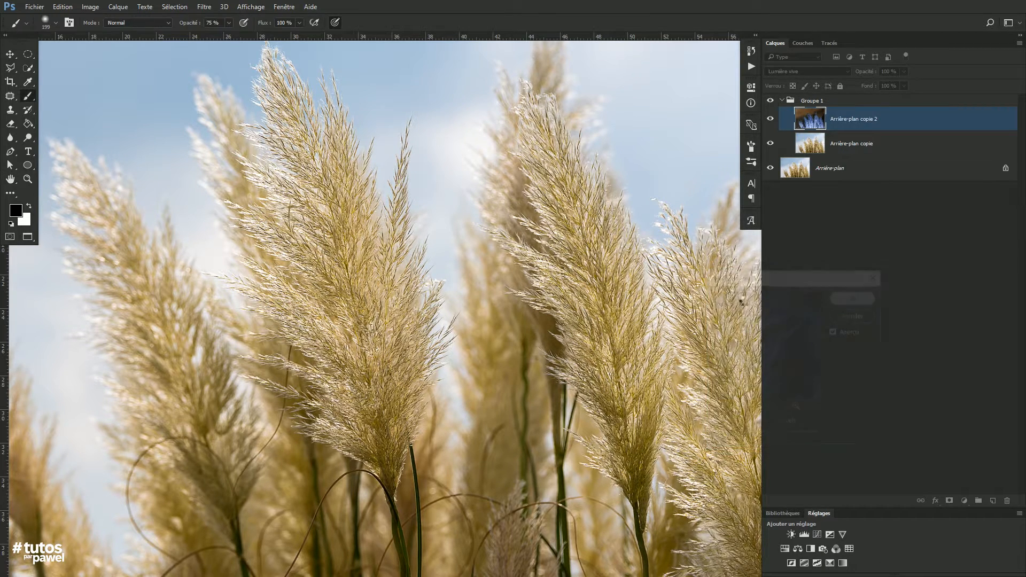
Step: Add a layer mask to Groupe 1 on the pampas grass photo and invert it to black
key(ctrl+minus)
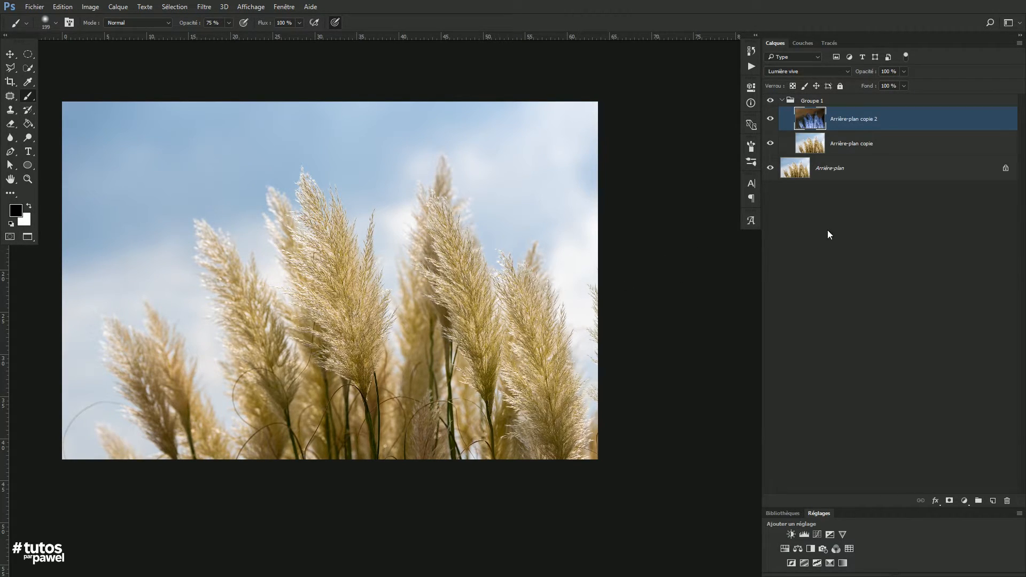
click(800, 103)
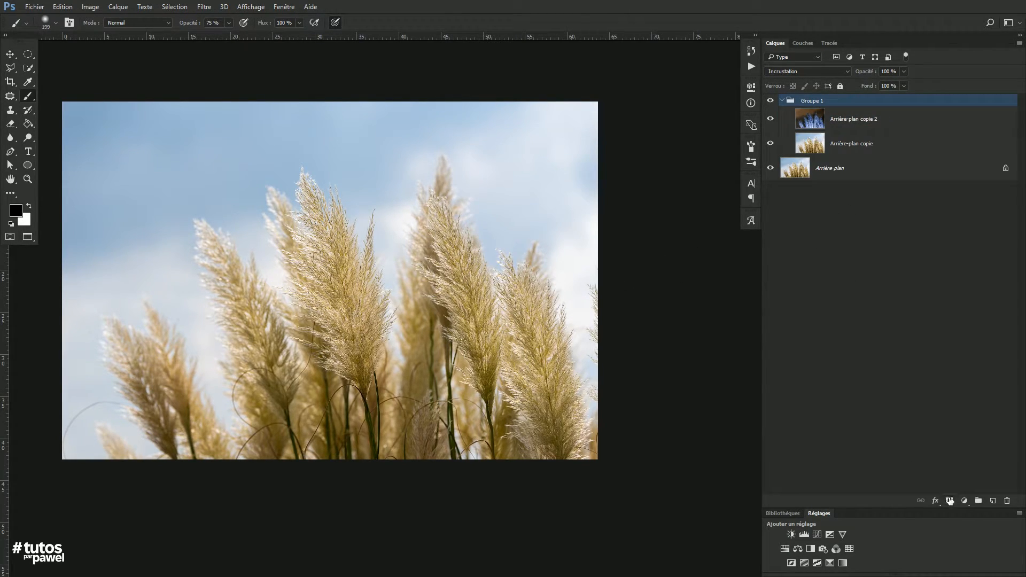
click(949, 501)
key(i)
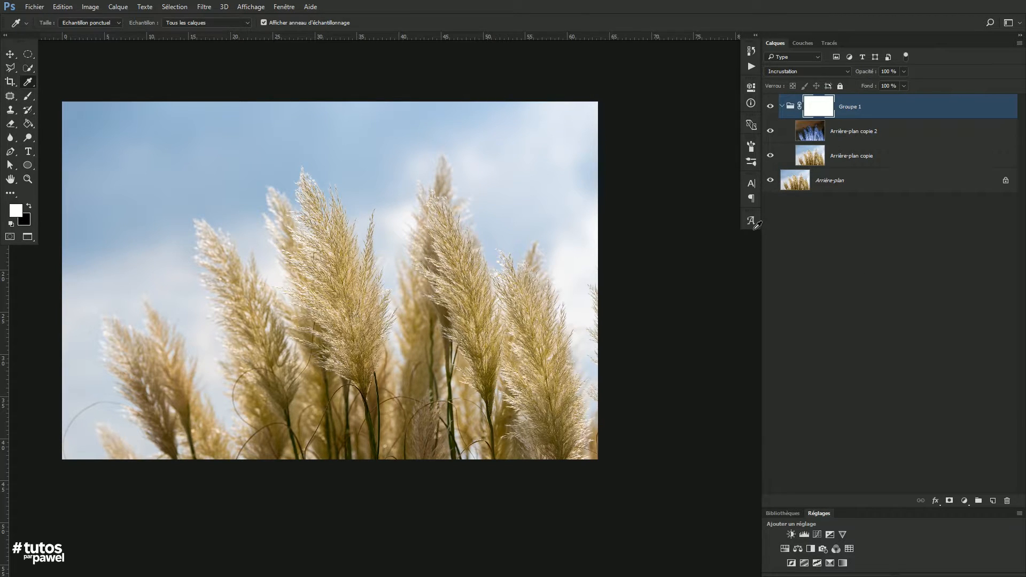
key(ctrl+i)
Step: Paint white on the Groupe 1 mask over the sharpest pampas plumes and compare the photo with and without the group
ctrl+click(339, 289)
ctrl+click(328, 254)
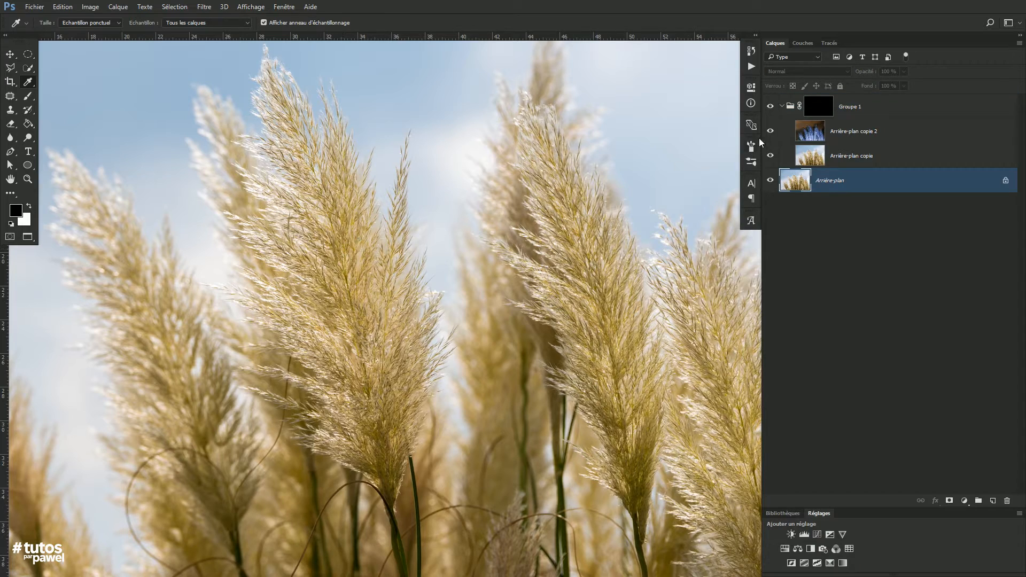
click(824, 115)
click(26, 98)
mouse_move(318, 269)
mouse_down()
mouse_move(321, 316)
mouse_move(321, 274)
mouse_move(347, 385)
mouse_move(332, 229)
mouse_move(303, 119)
mouse_up()
mouse_move(563, 284)
mouse_down()
mouse_move(598, 344)
mouse_move(666, 357)
mouse_move(699, 286)
mouse_up()
drag(567, 517, 490, 378)
mouse_move(545, 304)
mouse_down()
mouse_move(648, 297)
mouse_move(676, 314)
mouse_move(661, 351)
mouse_up()
drag(321, 197, 482, 294)
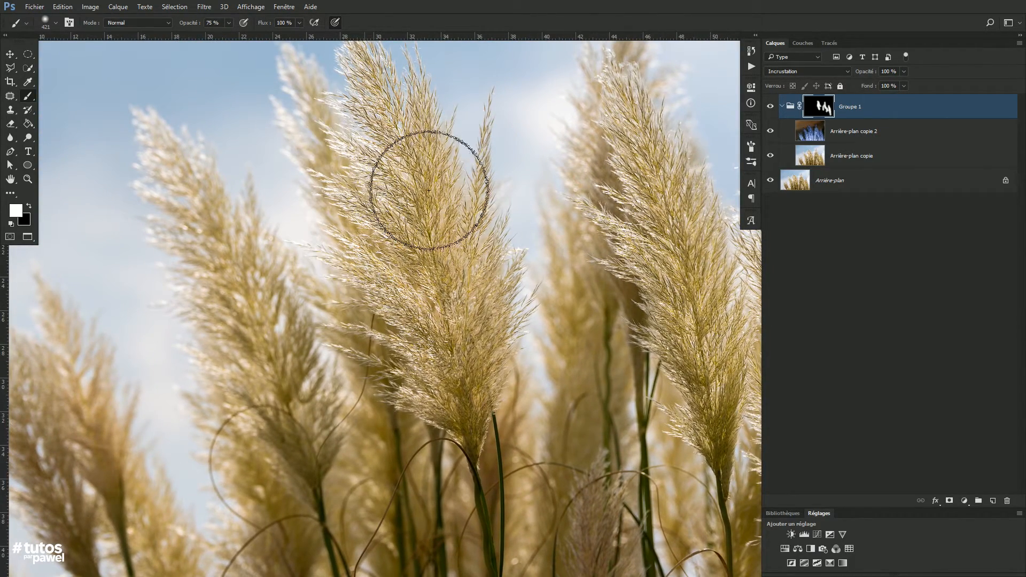
key(ctrl+0)
click(772, 106)
scroll(409, 217, up, 3)
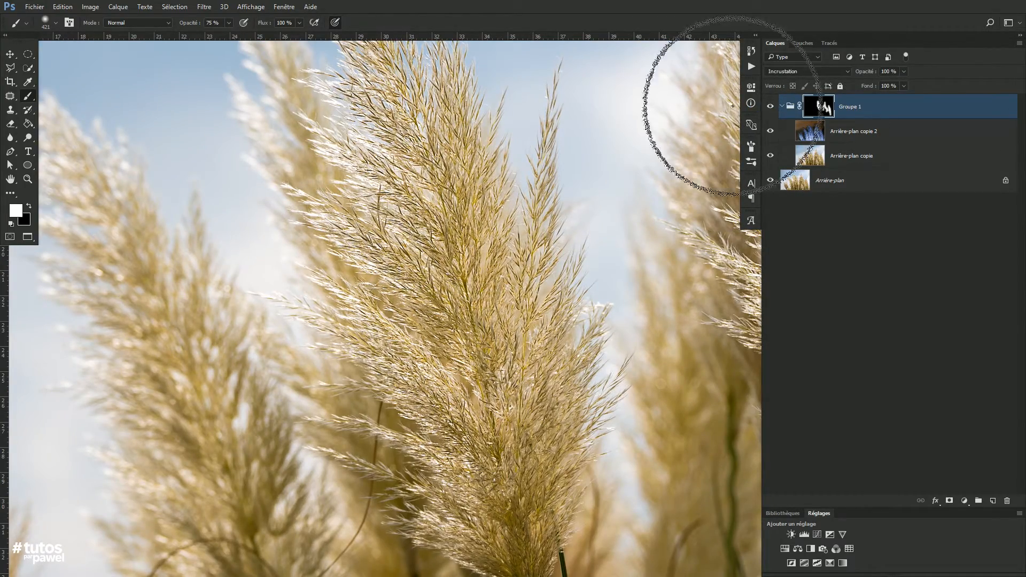
scroll(522, 275, down, 3)
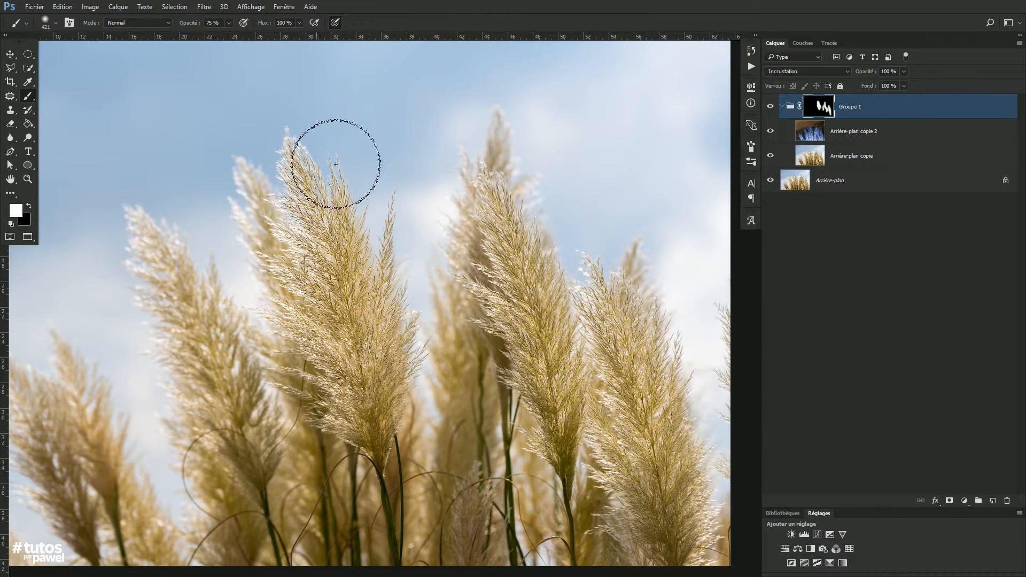
Step: Switch to the 2016-10-08 Baie de Somme CPB-7013.dng locomotive photo and duplicate its background layer
click(284, 7)
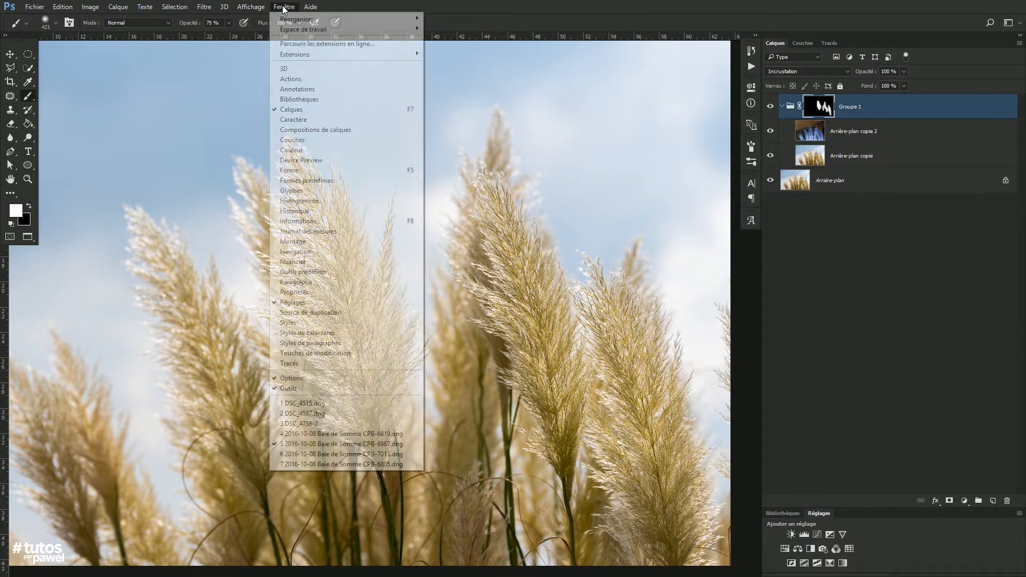
click(299, 453)
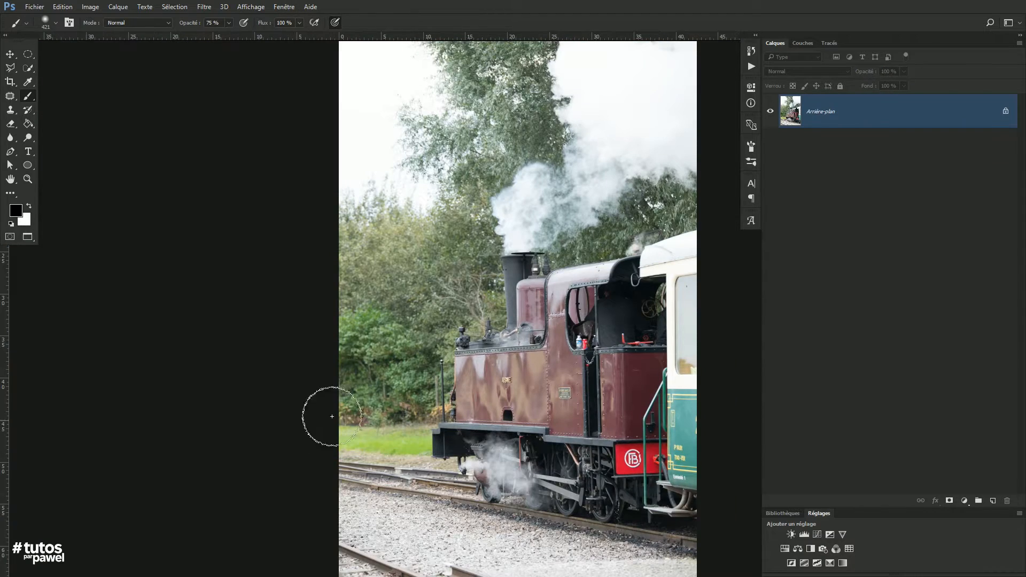
drag(507, 354, 421, 331)
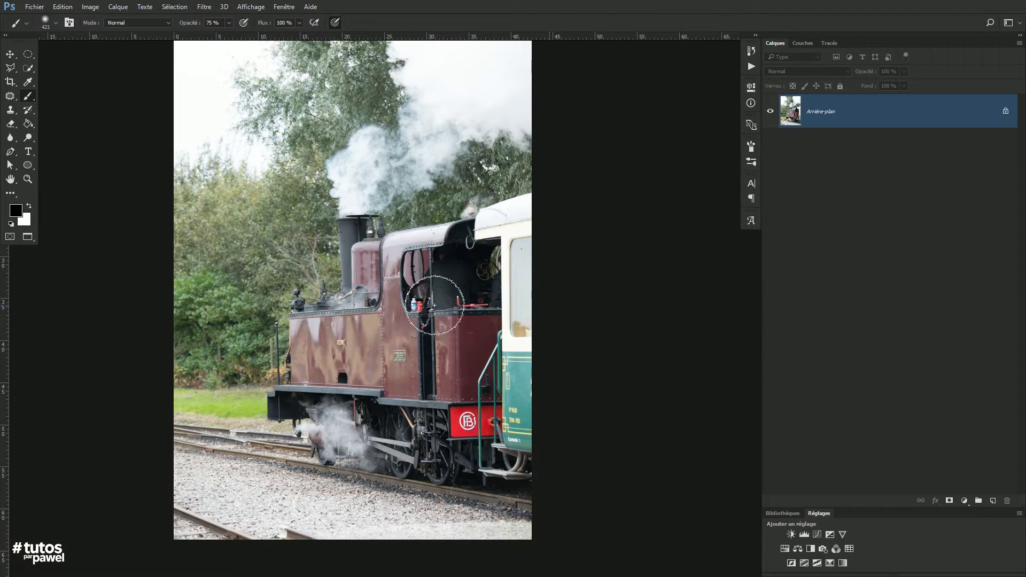
drag(816, 118, 993, 501)
Step: Duplicate the background layer of the locomotive photo and convert the copy to a smart object
right_click(809, 113)
click(441, 110)
click(115, 8)
mouse_move(93, 8)
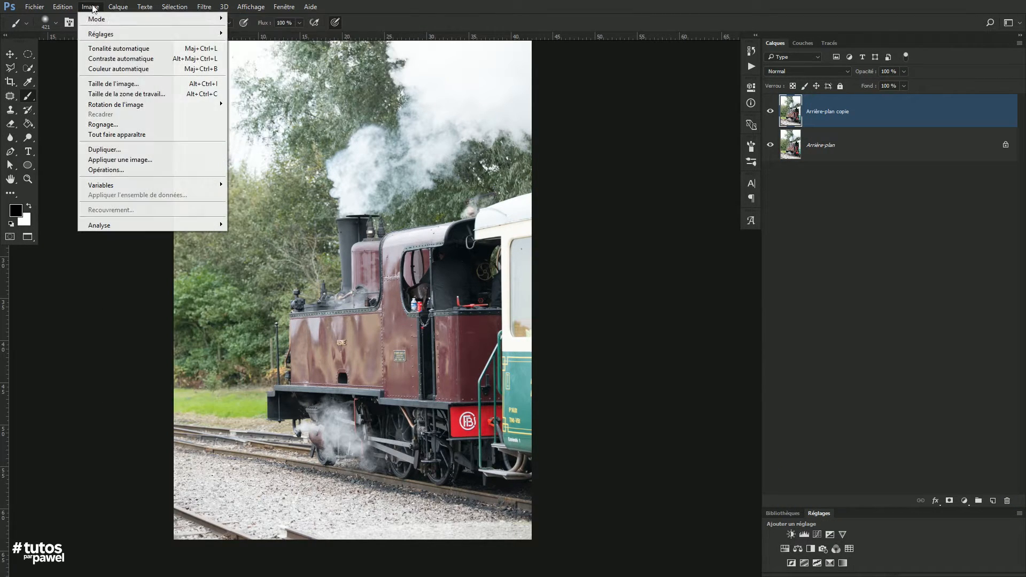
right_click(859, 108)
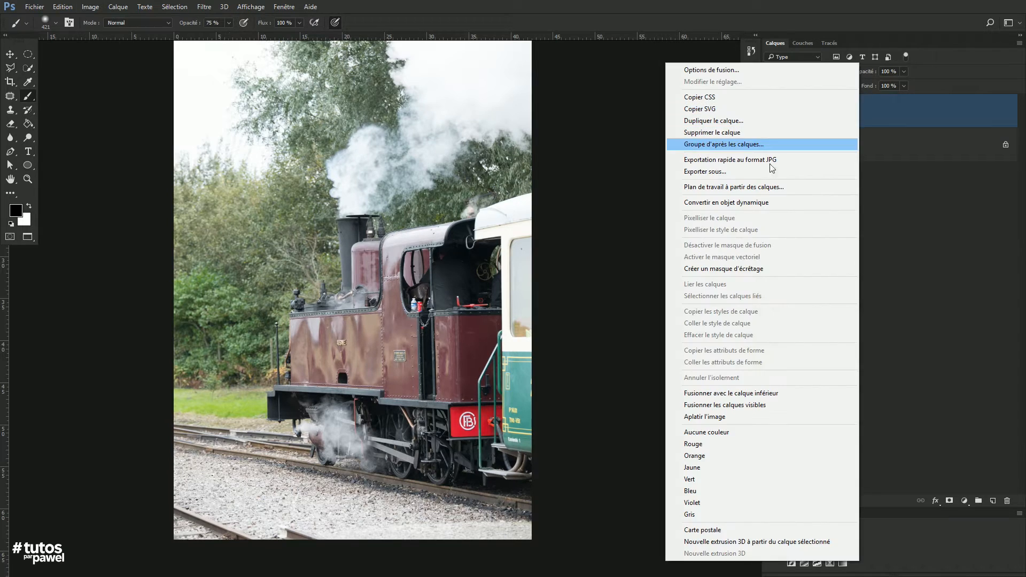
click(695, 201)
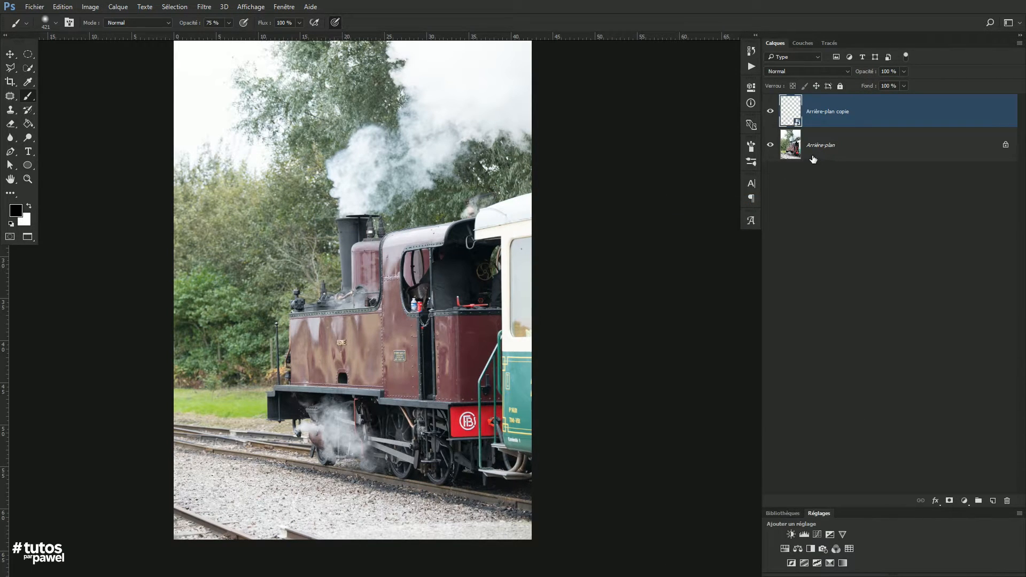
Step: Apply a High Pass (Passe-haut) filter with a 5-pixel radius to the Arrière-plan copie layer
click(204, 6)
mouse_move(221, 188)
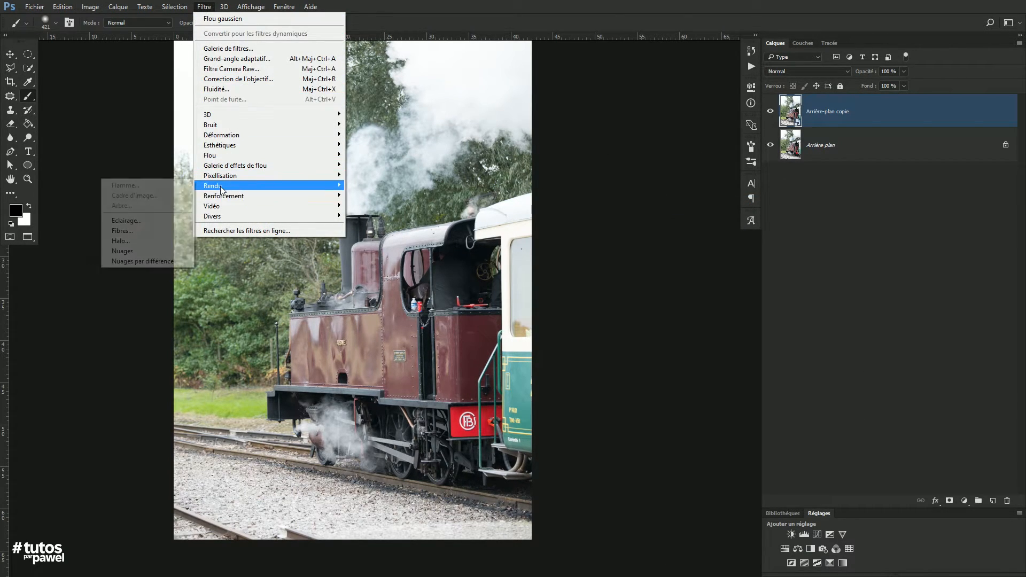
mouse_move(212, 218)
click(158, 246)
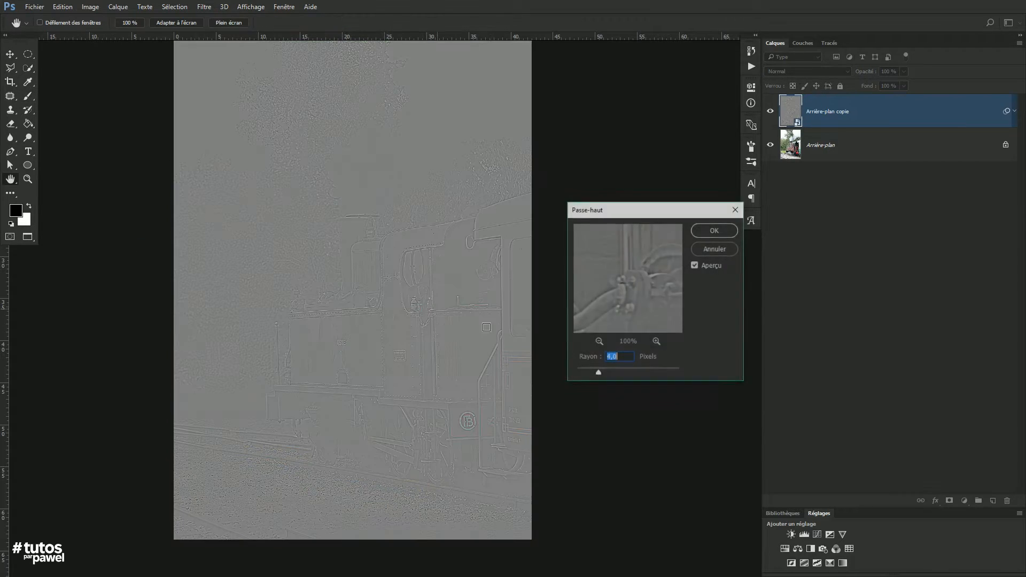
text(5)
drag(622, 216, 581, 241)
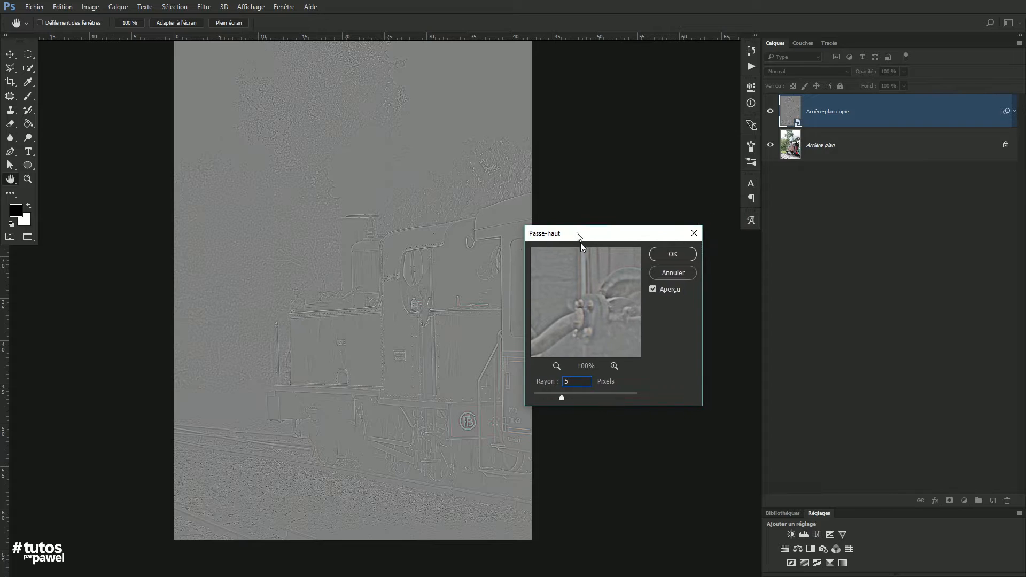
click(678, 252)
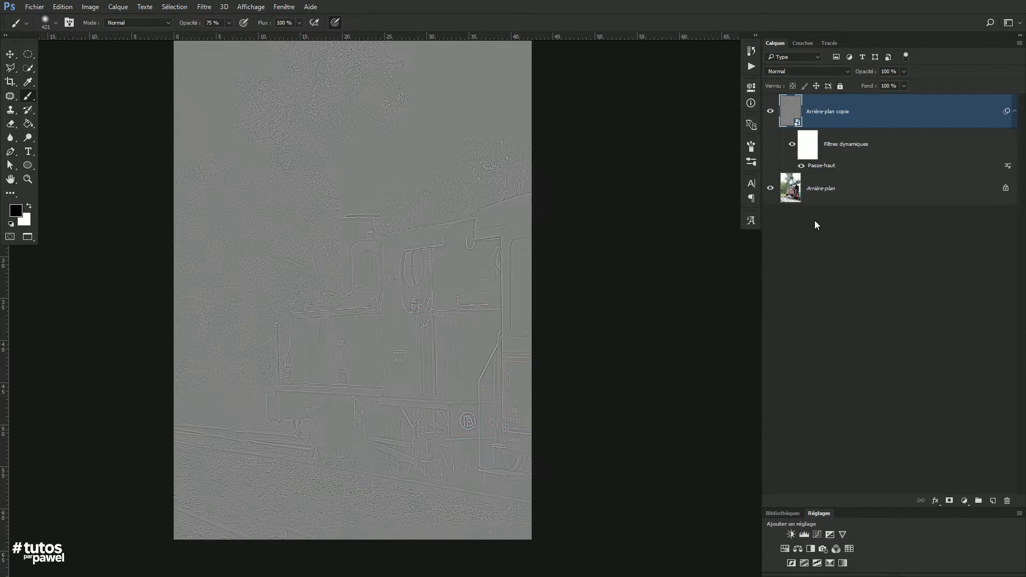
Step: Add a layer mask to the High Pass layer and invert it to black
click(951, 501)
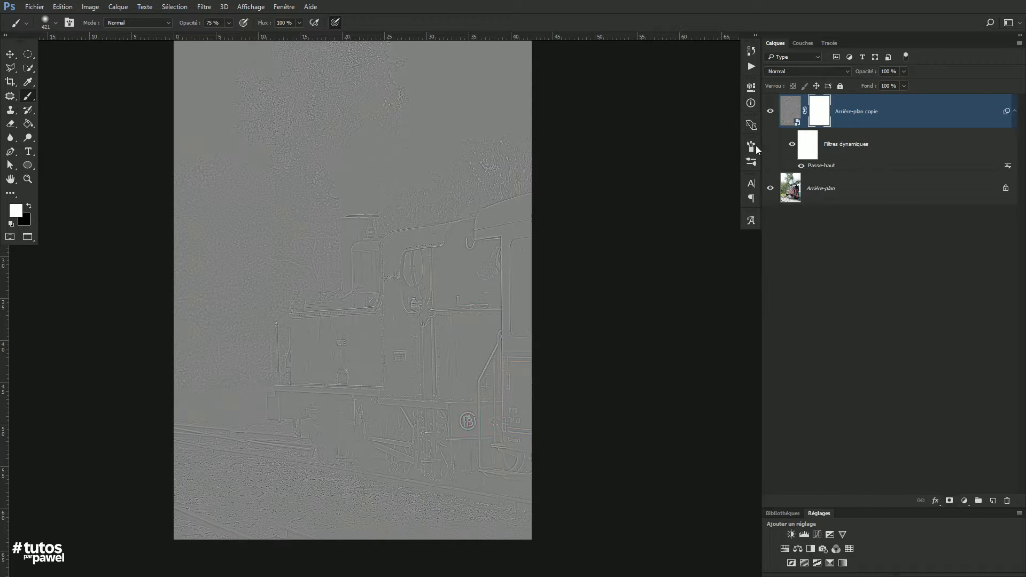
key(ctrl+i)
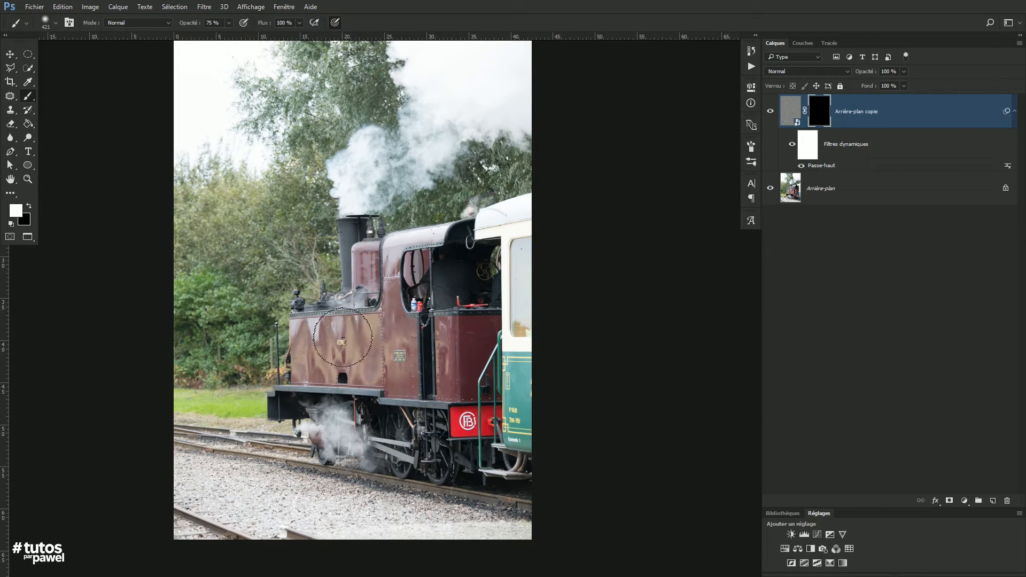
scroll(339, 334, up, 4)
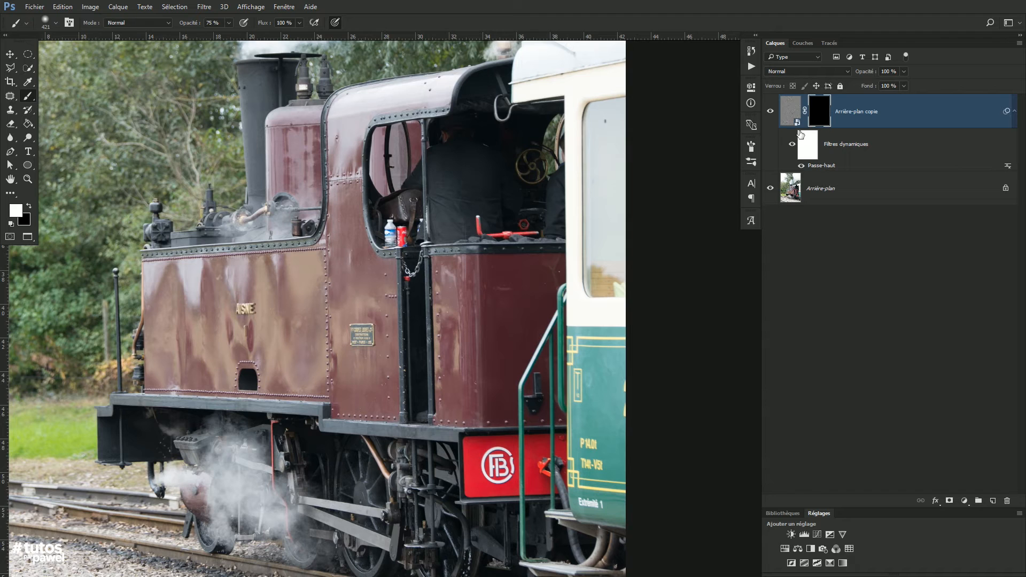
Step: Try brush strokes on the mask over the locomotive's cab and set the layer's blending mode to Incrustation
mouse_move(435, 320)
mouse_down()
mouse_move(407, 295)
mouse_move(384, 263)
mouse_up()
key(ctrl+z)
mouse_move(373, 285)
mouse_down()
mouse_move(415, 288)
mouse_move(370, 257)
mouse_move(368, 363)
mouse_up()
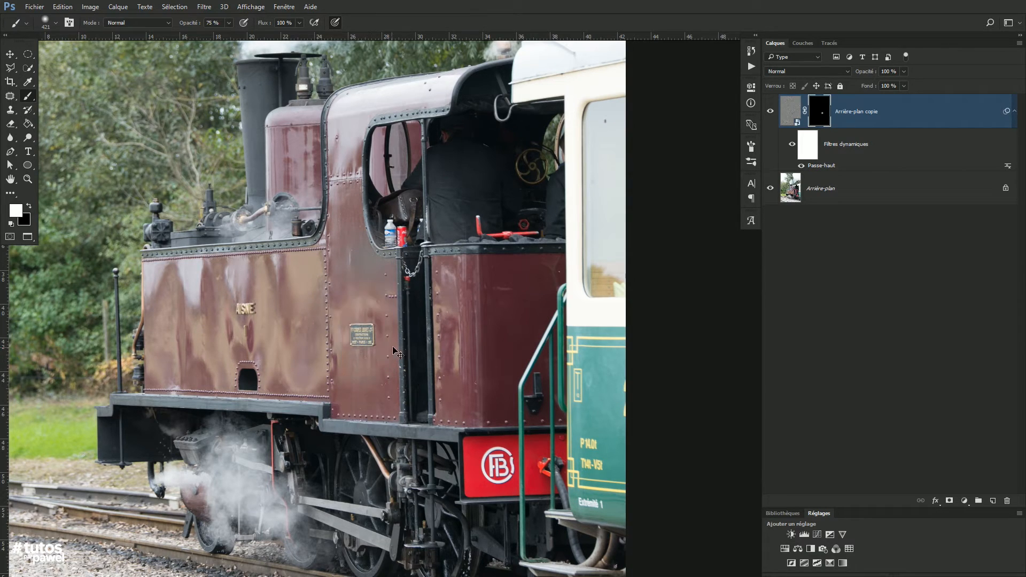
key(x)
click(791, 72)
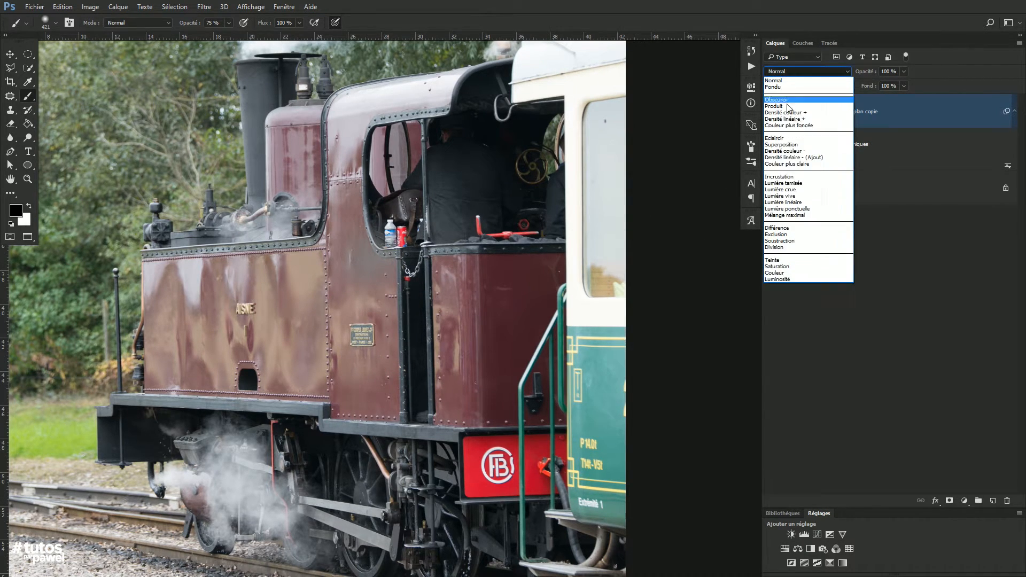
click(779, 177)
Step: Paint white on the layer mask over the locomotive's body, wheels, cab and chimney, and up into the smoke
click(821, 112)
mouse_move(372, 280)
mouse_down()
mouse_move(380, 334)
mouse_move(350, 403)
mouse_up()
mouse_move(412, 448)
mouse_down()
mouse_move(332, 495)
mouse_move(374, 473)
mouse_move(412, 506)
mouse_up()
mouse_move(194, 317)
mouse_down()
mouse_move(356, 337)
mouse_move(211, 273)
mouse_move(338, 234)
mouse_move(240, 250)
mouse_move(298, 187)
mouse_move(293, 223)
mouse_move(282, 152)
mouse_up()
mouse_move(417, 187)
mouse_down()
mouse_move(471, 284)
mouse_move(438, 258)
mouse_up()
mouse_move(305, 103)
mouse_down()
mouse_move(323, 256)
mouse_move(319, 206)
mouse_move(470, 109)
mouse_up()
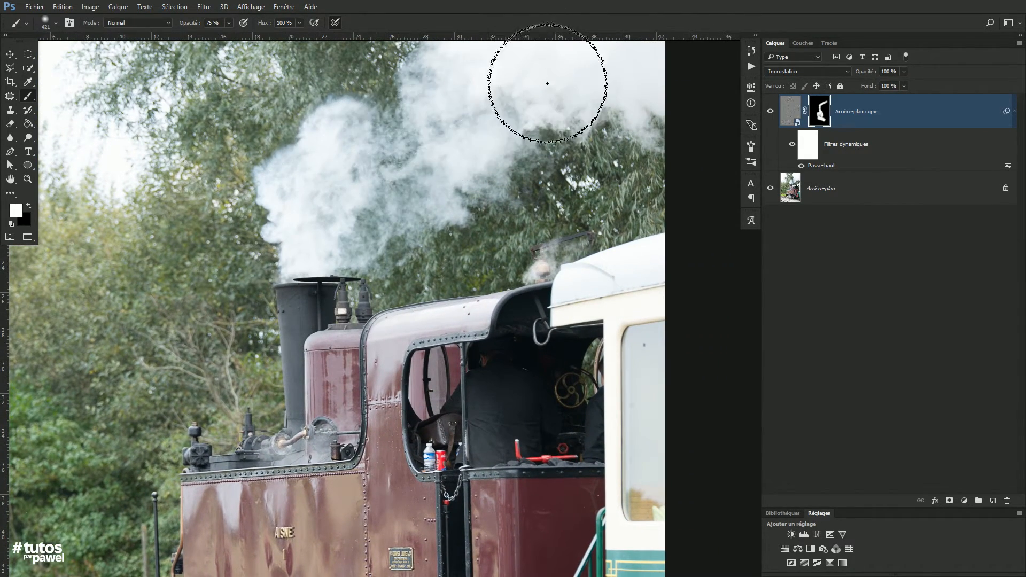
Step: Extend the white mask painting over the carriage, its steps, the wheels and the front of the boiler
drag(480, 387, 404, 270)
mouse_move(510, 285)
mouse_down()
mouse_move(370, 319)
mouse_move(386, 400)
mouse_up()
drag(490, 412, 352, 279)
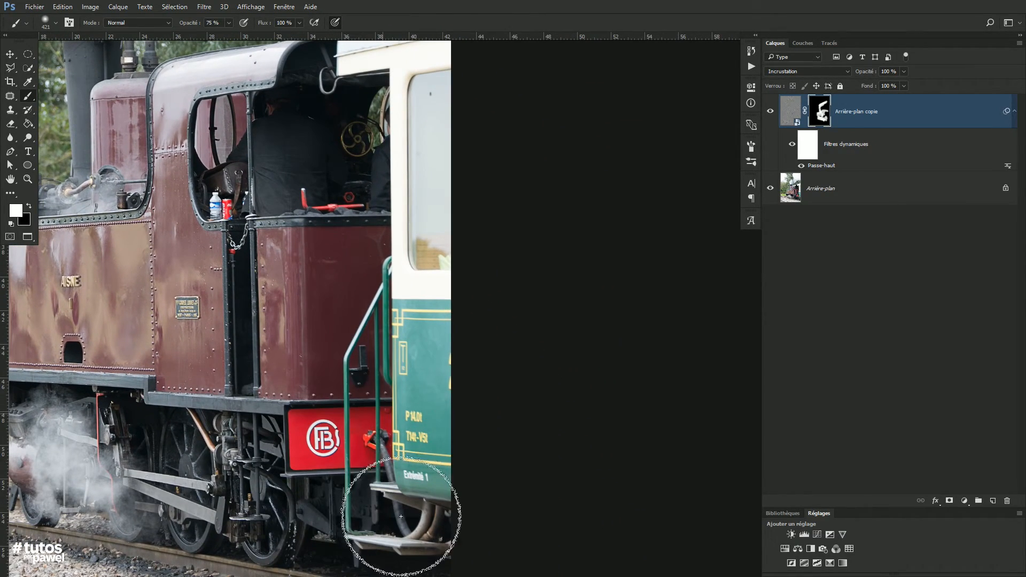
drag(300, 369, 374, 290)
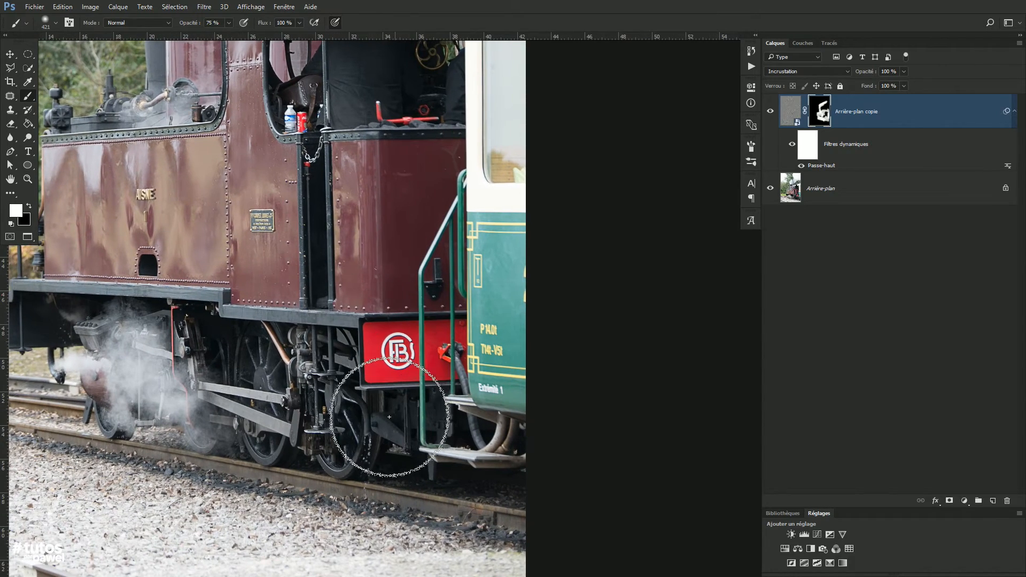
drag(123, 334, 348, 357)
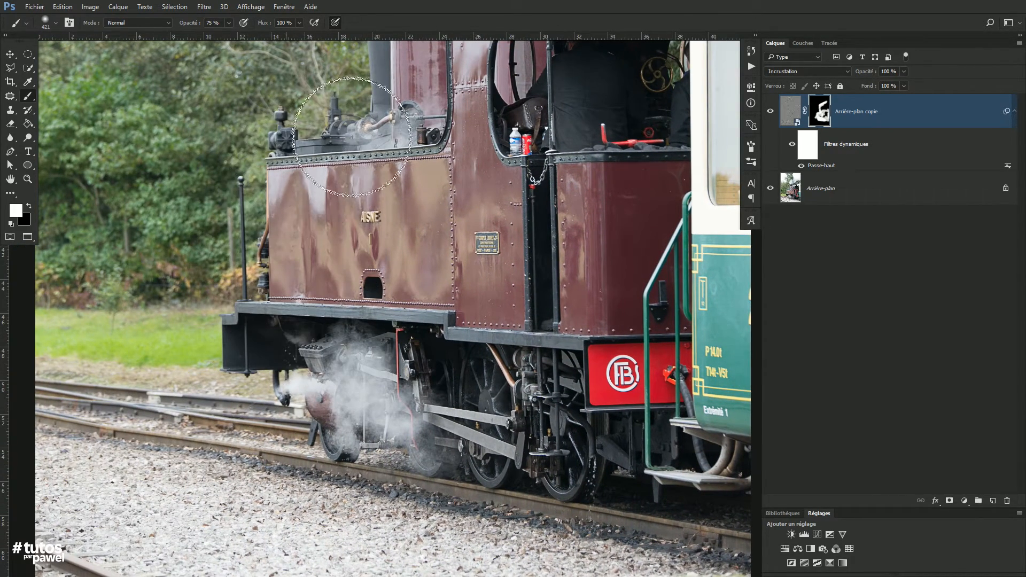
drag(494, 167, 334, 236)
drag(610, 123, 681, 145)
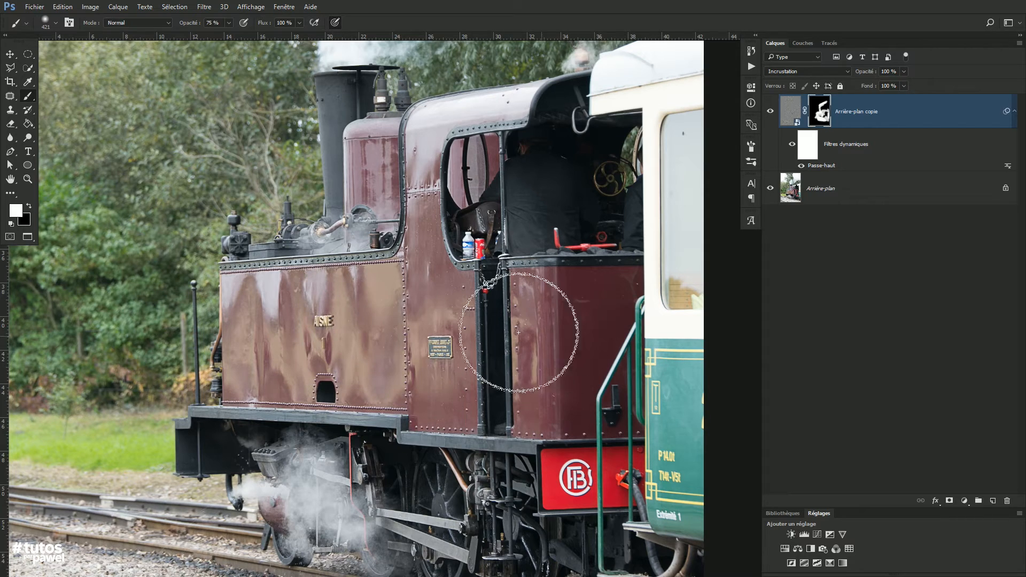
Step: Compare the locomotive photo with and without the High Pass layer
click(770, 112)
click(769, 111)
click(771, 112)
click(771, 113)
click(771, 113)
click(772, 113)
click(772, 113)
click(773, 113)
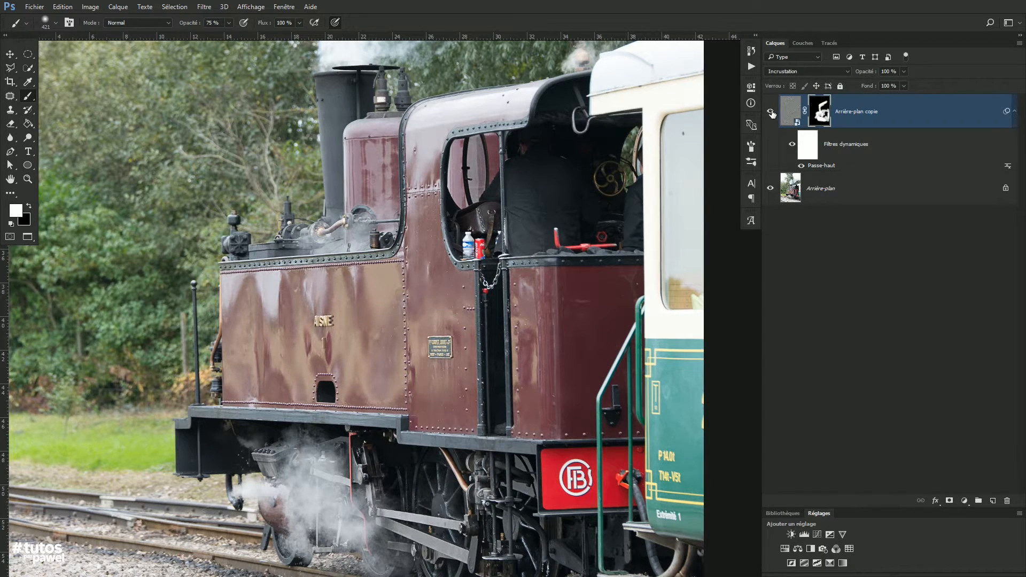
alt+click(503, 251)
drag(500, 346, 518, 400)
Step: Switch to the 2016-10-08 Baie de Somme CPB-6805.dng photo of the locomotive seen from the front
click(278, 7)
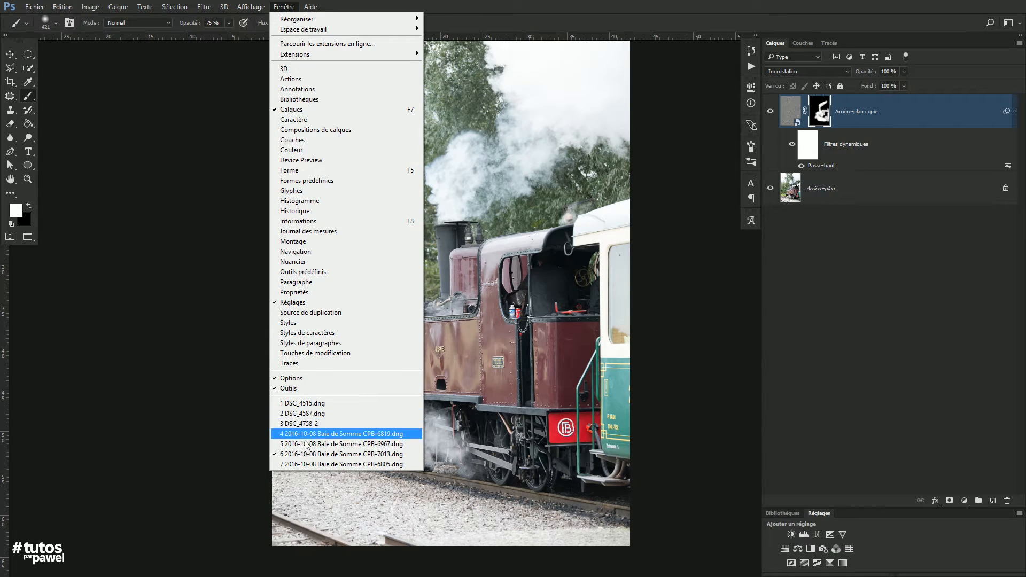
click(310, 464)
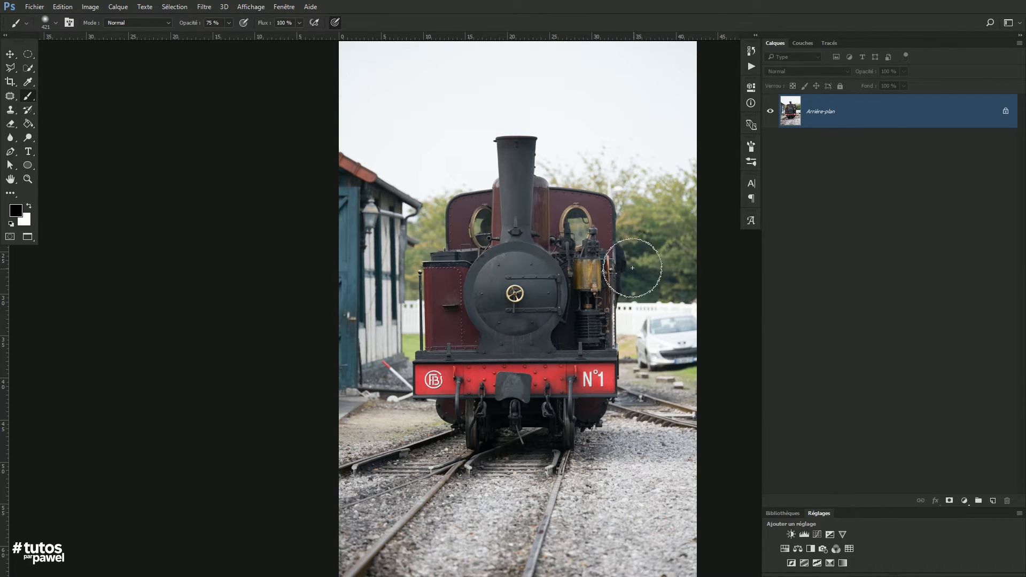
drag(574, 313, 528, 315)
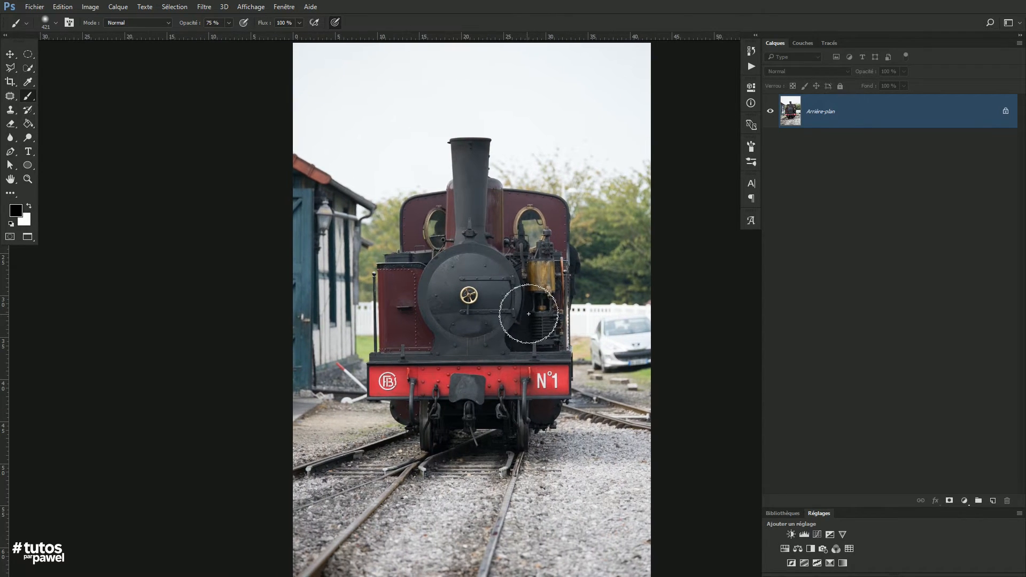